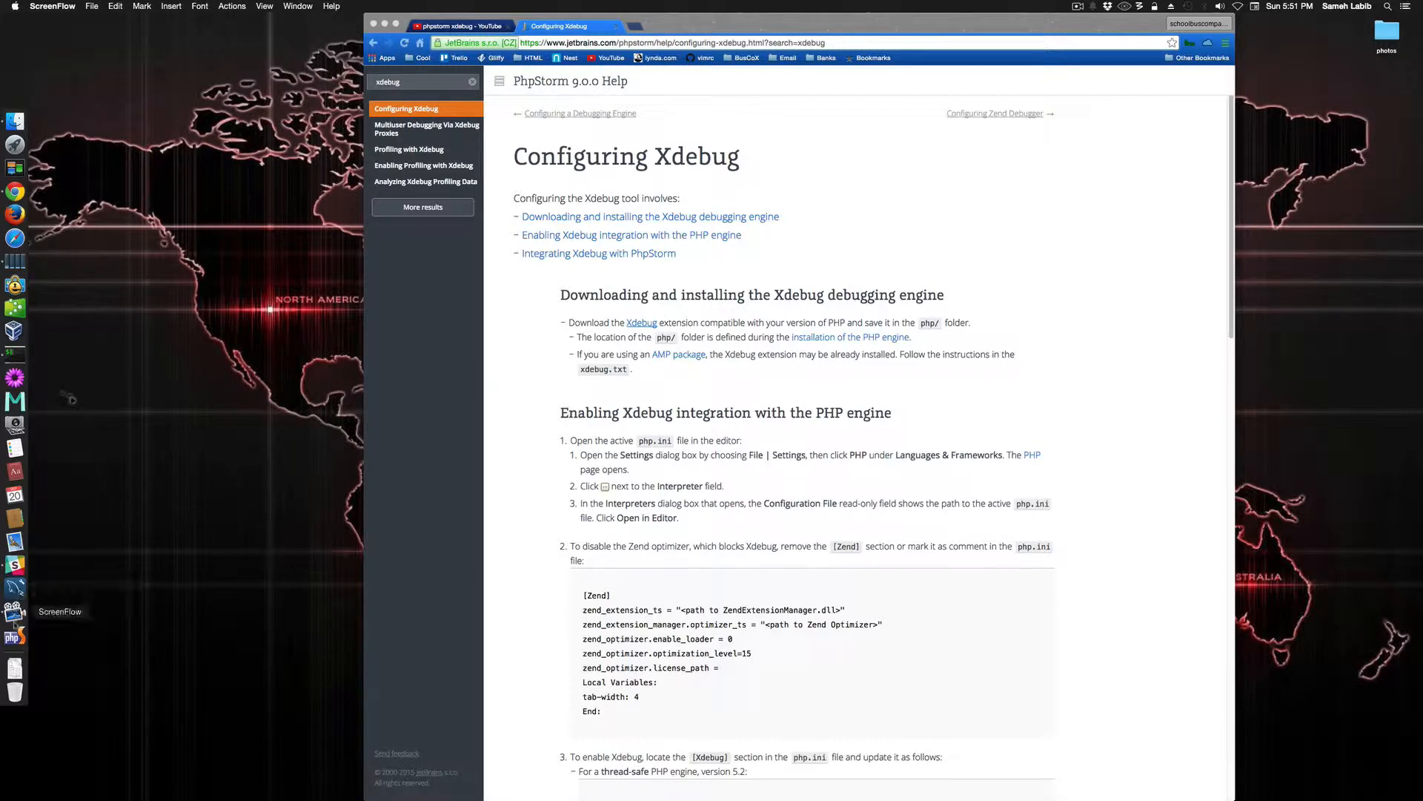
Switch to PhpStorm and open the recent project no_framework.
{"action": "left_click", "coordinate": [13, 636]}
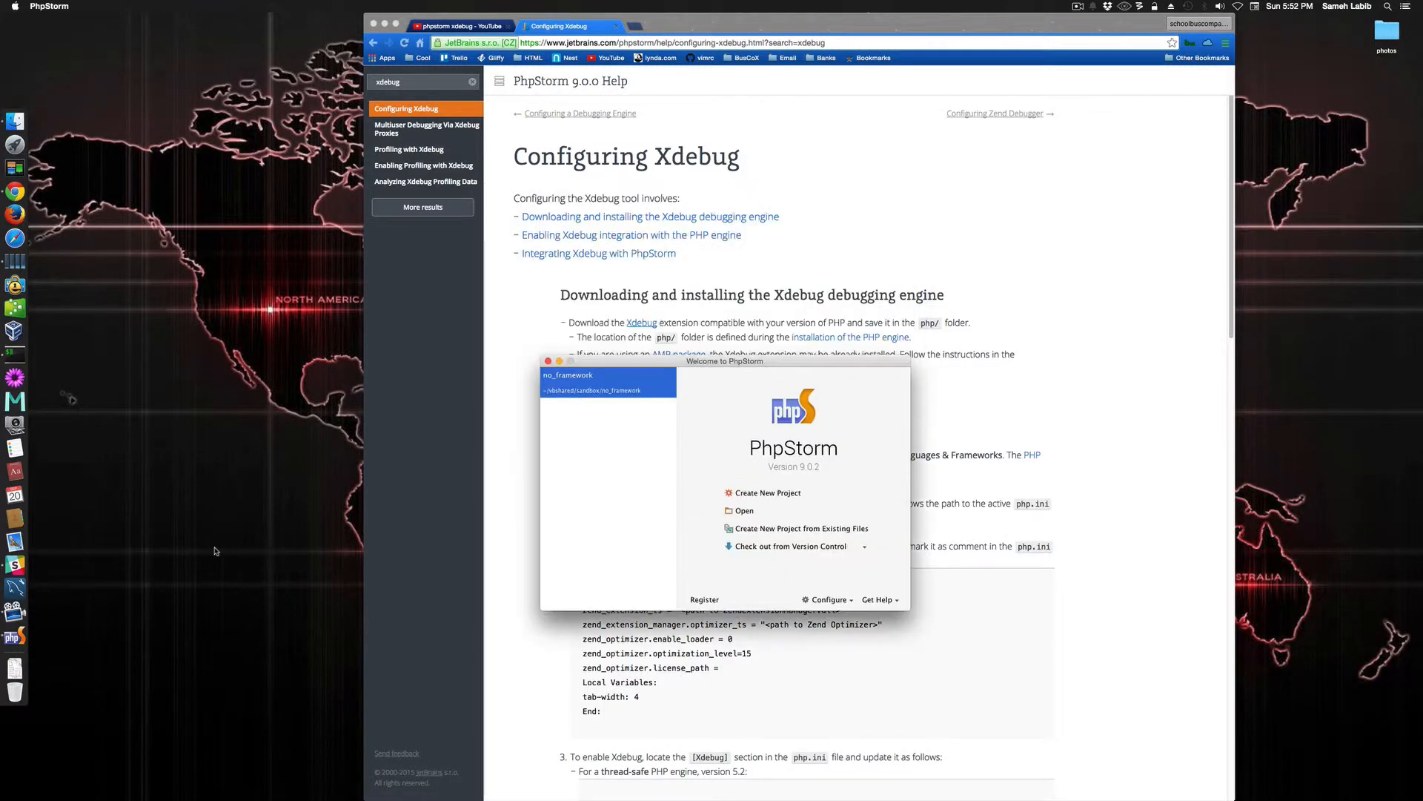
{"action": "left_click", "coordinate": [569, 384]}
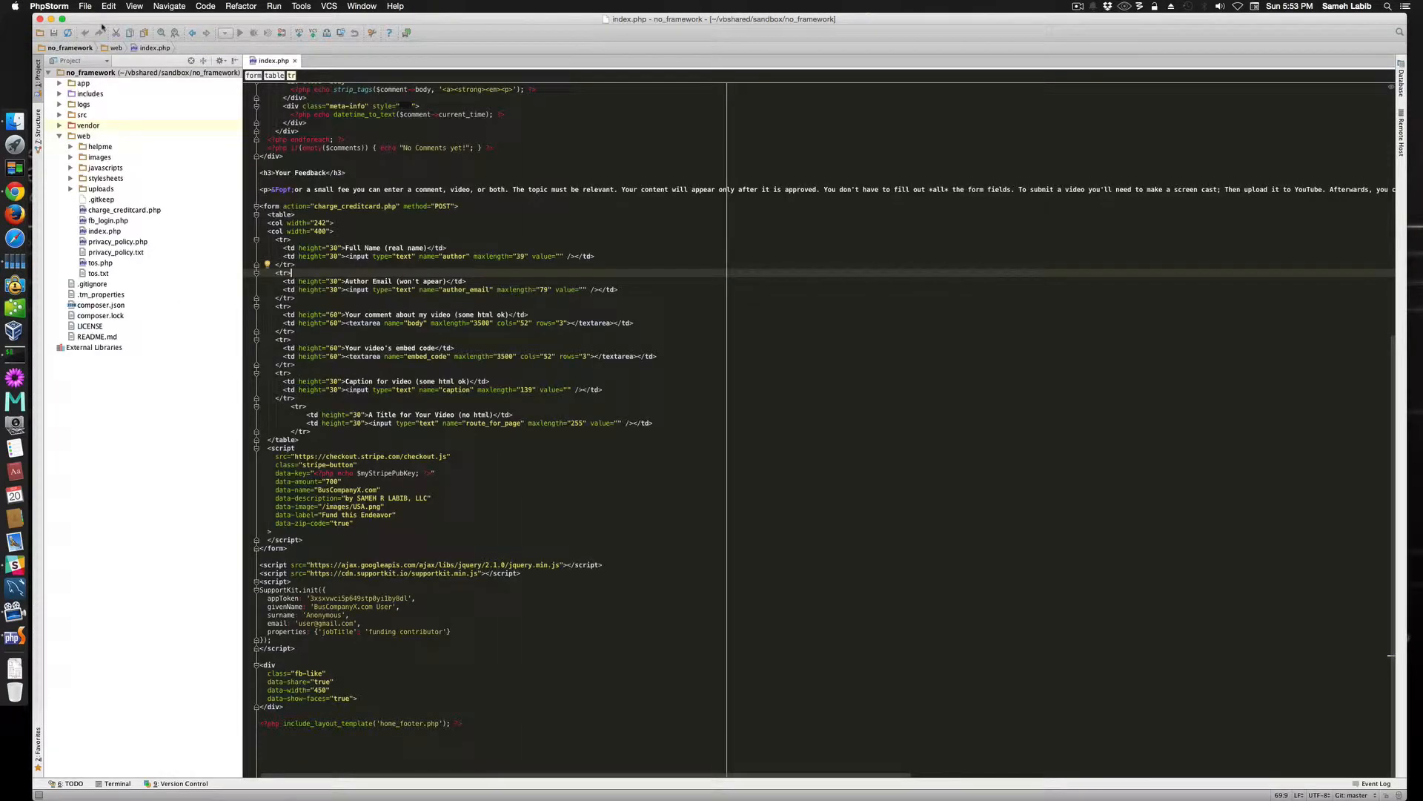
Switch to VirtualBox and start the saved Sandbox virtual machine.
{"action": "key", "text": "super+Tab"}
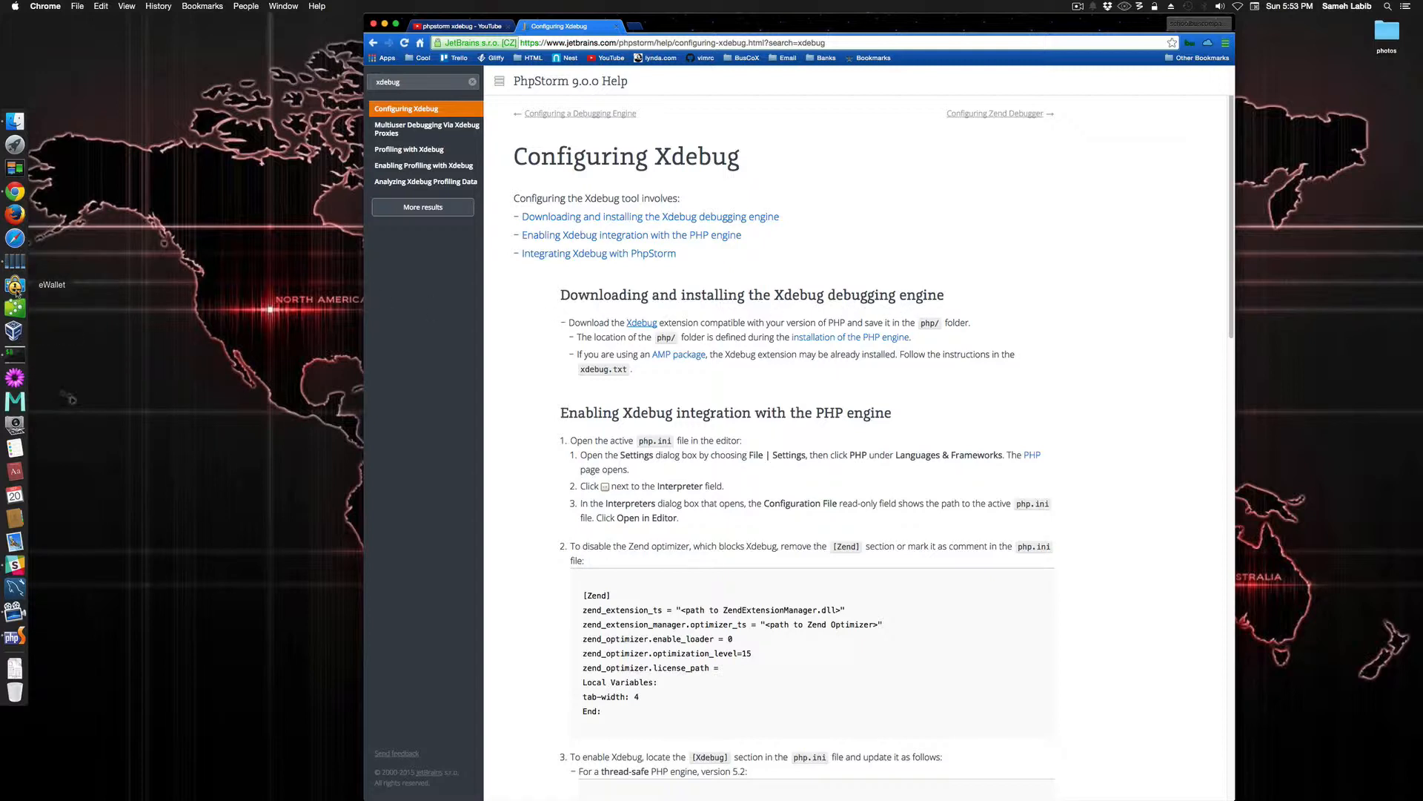
{"action": "left_click", "coordinate": [15, 331]}
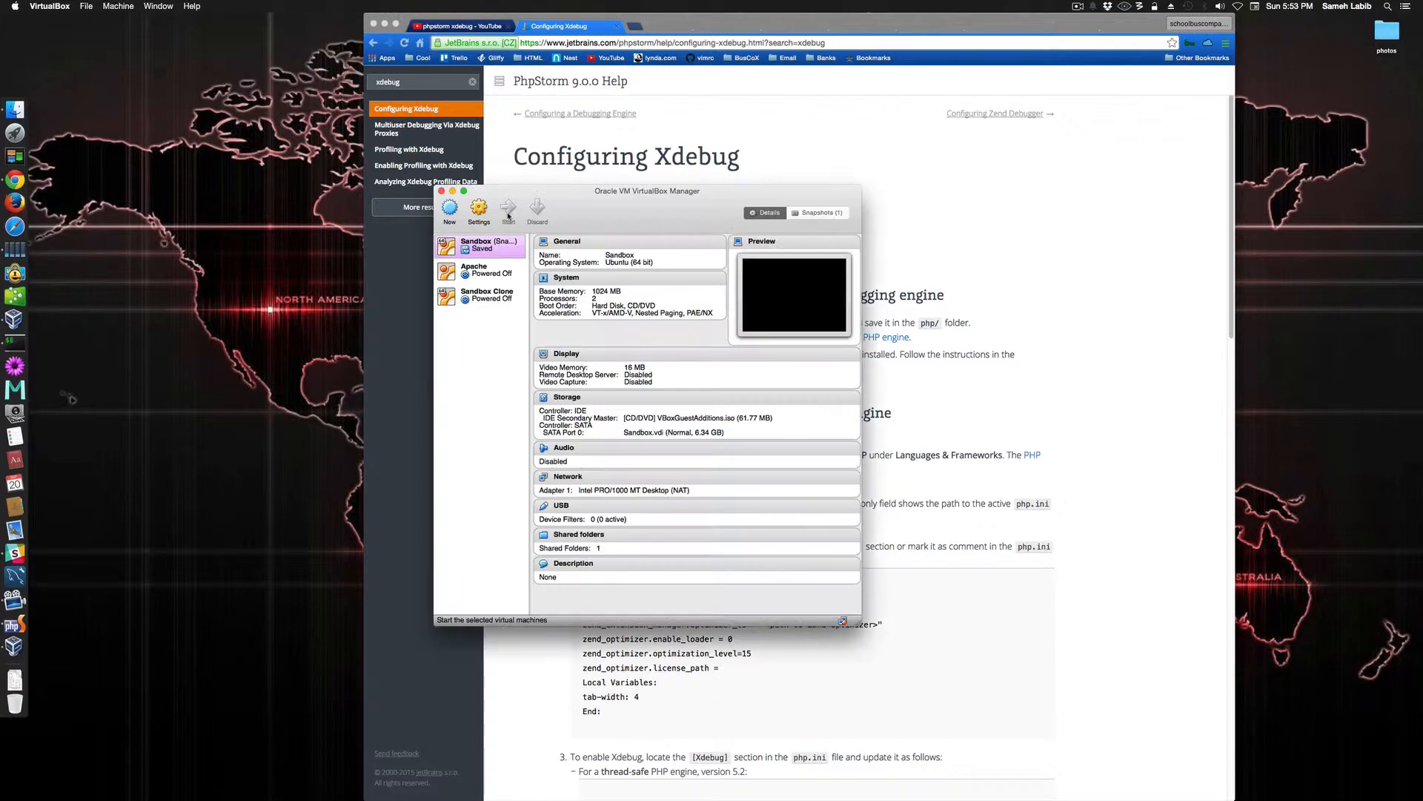
{"action": "left_click", "coordinate": [509, 210]}
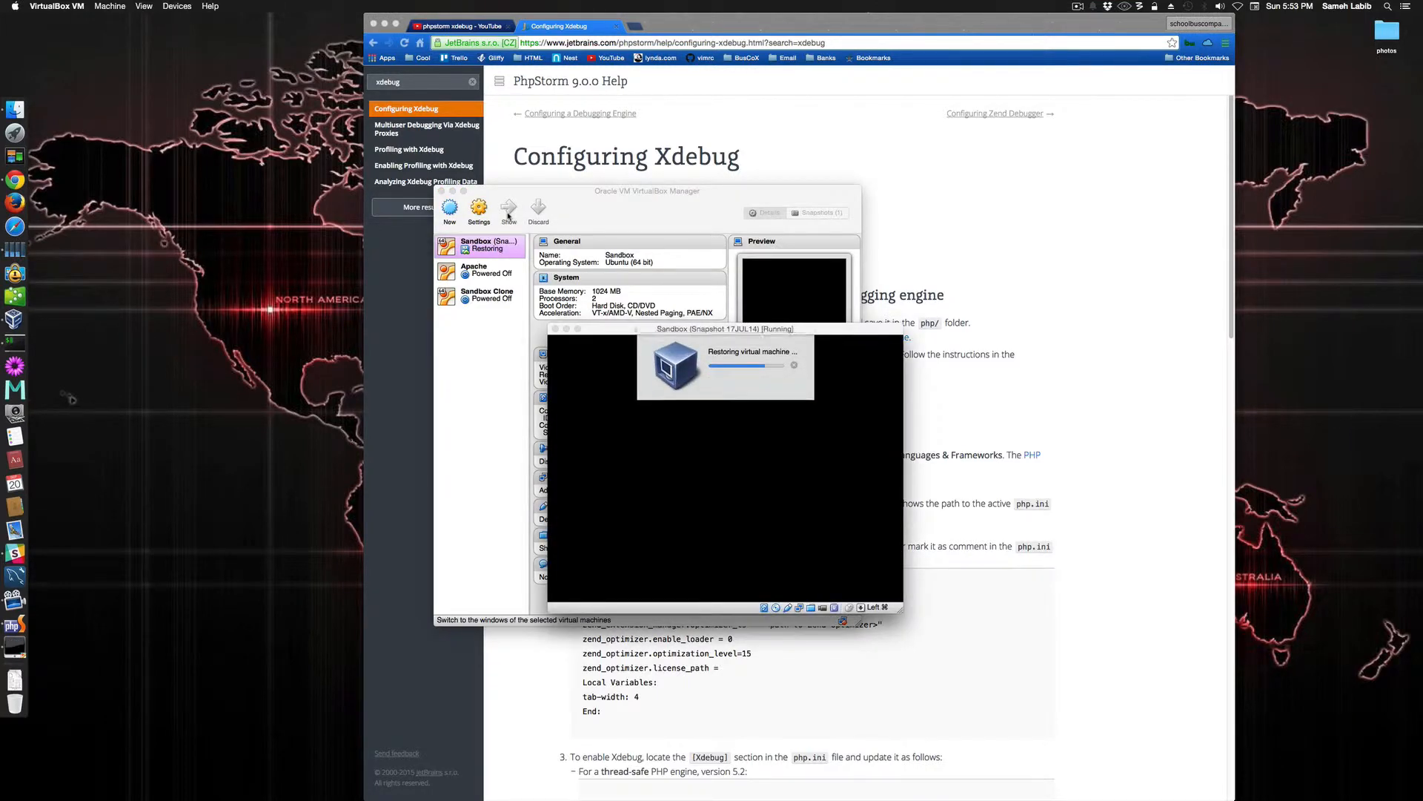
{"action": "key", "text": "super+Tab"}
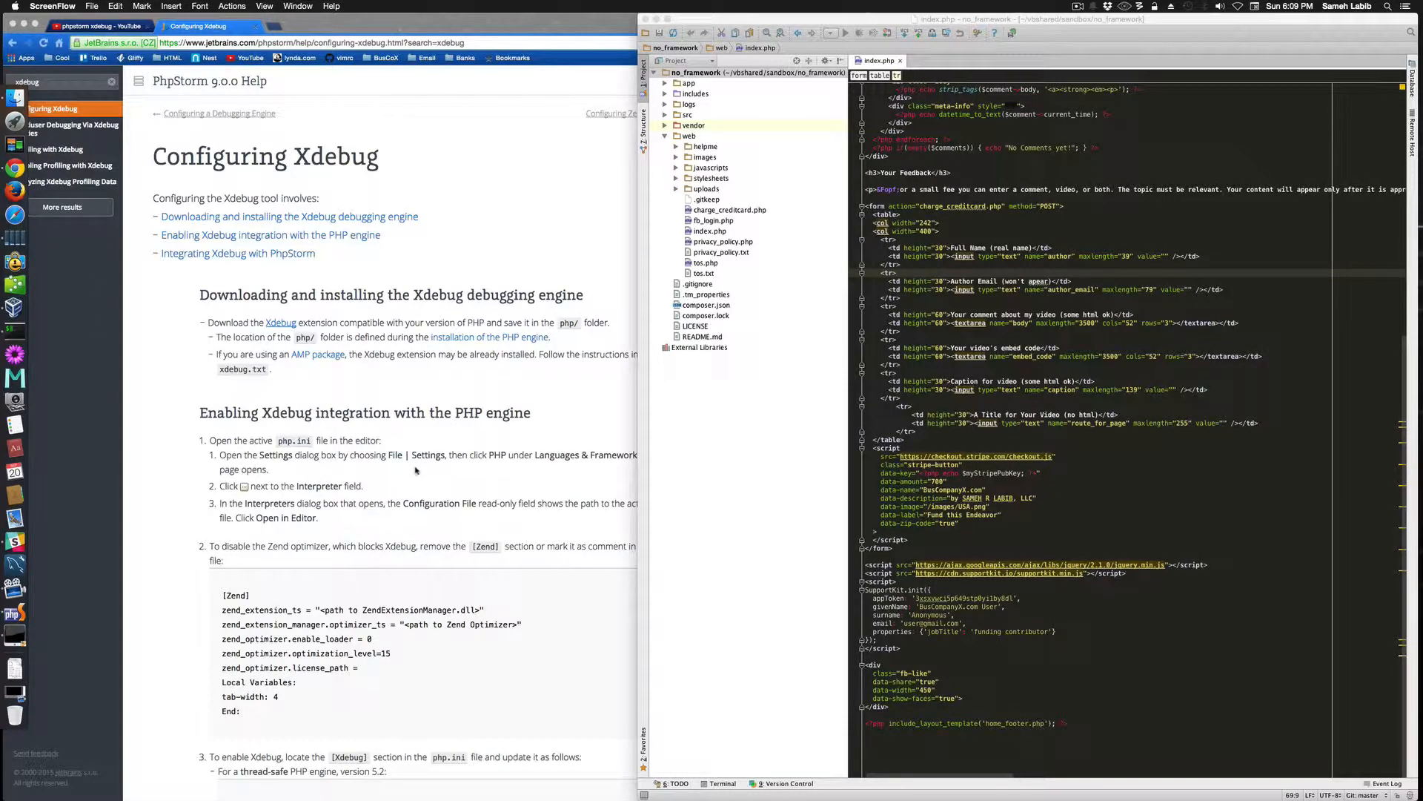
Open the PHP page under Languages & Frameworks in the PhpStorm preferences, following the Configuring Xdebug help page in Chrome.
{"action": "left_click", "coordinate": [575, 464]}
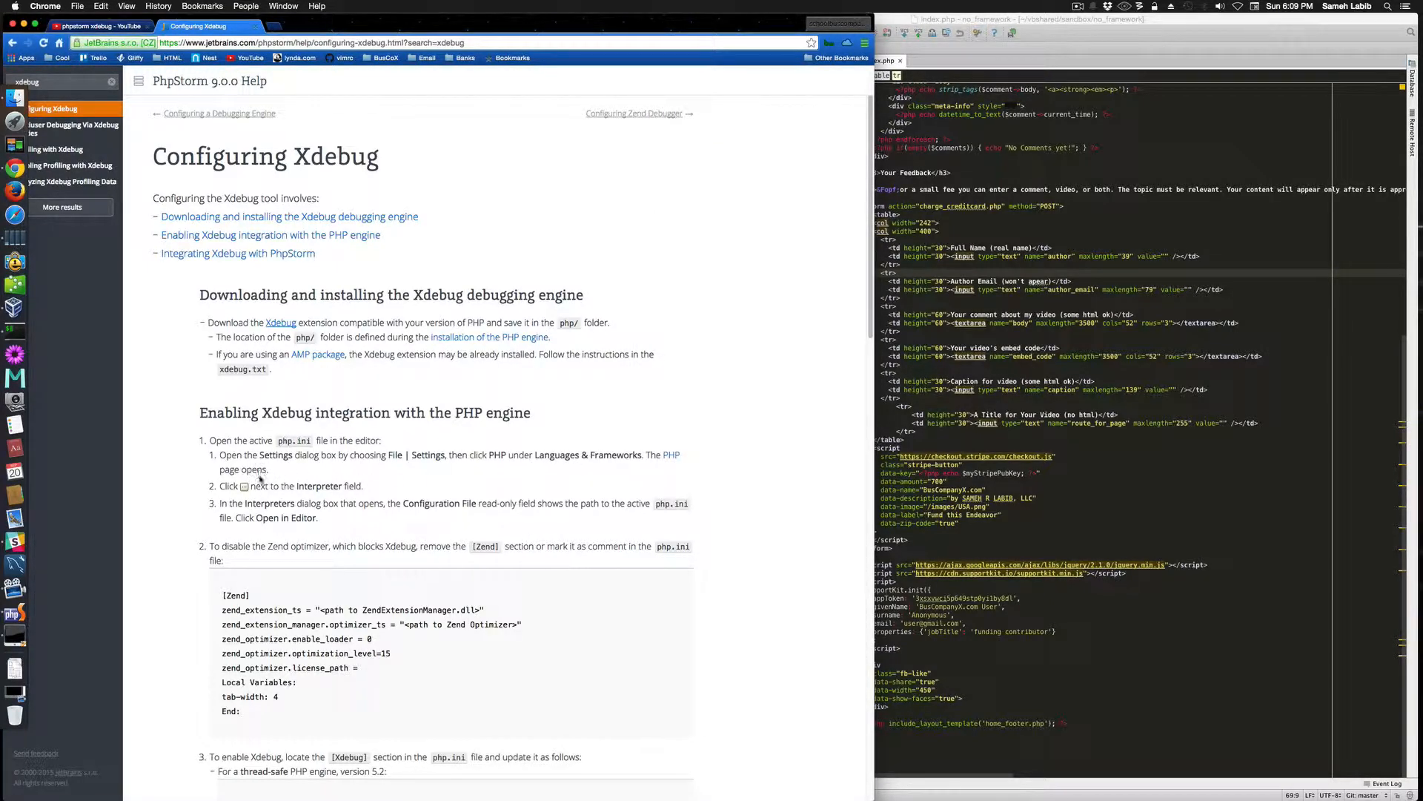
{"action": "left_click", "coordinate": [932, 24]}
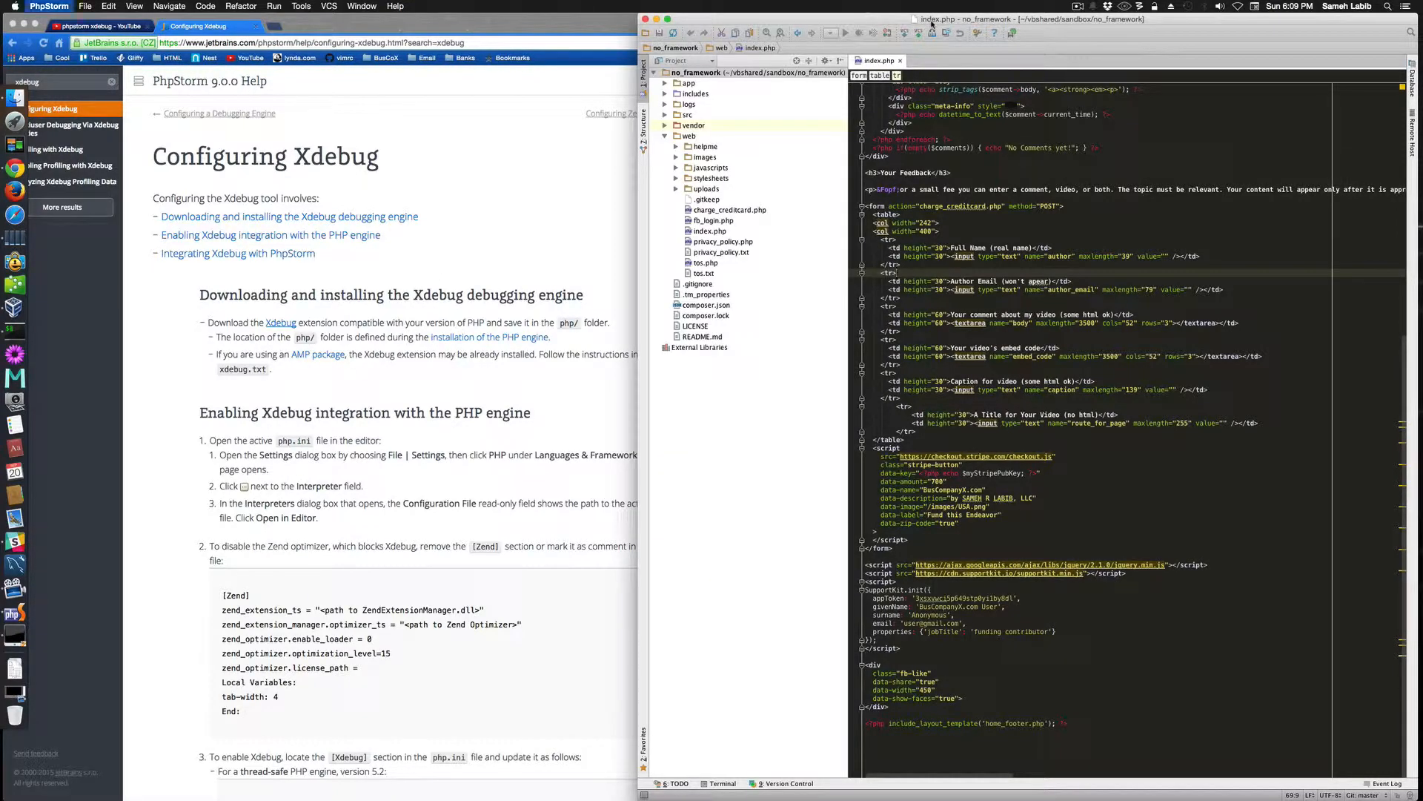
{"action": "key", "text": "super+comma"}
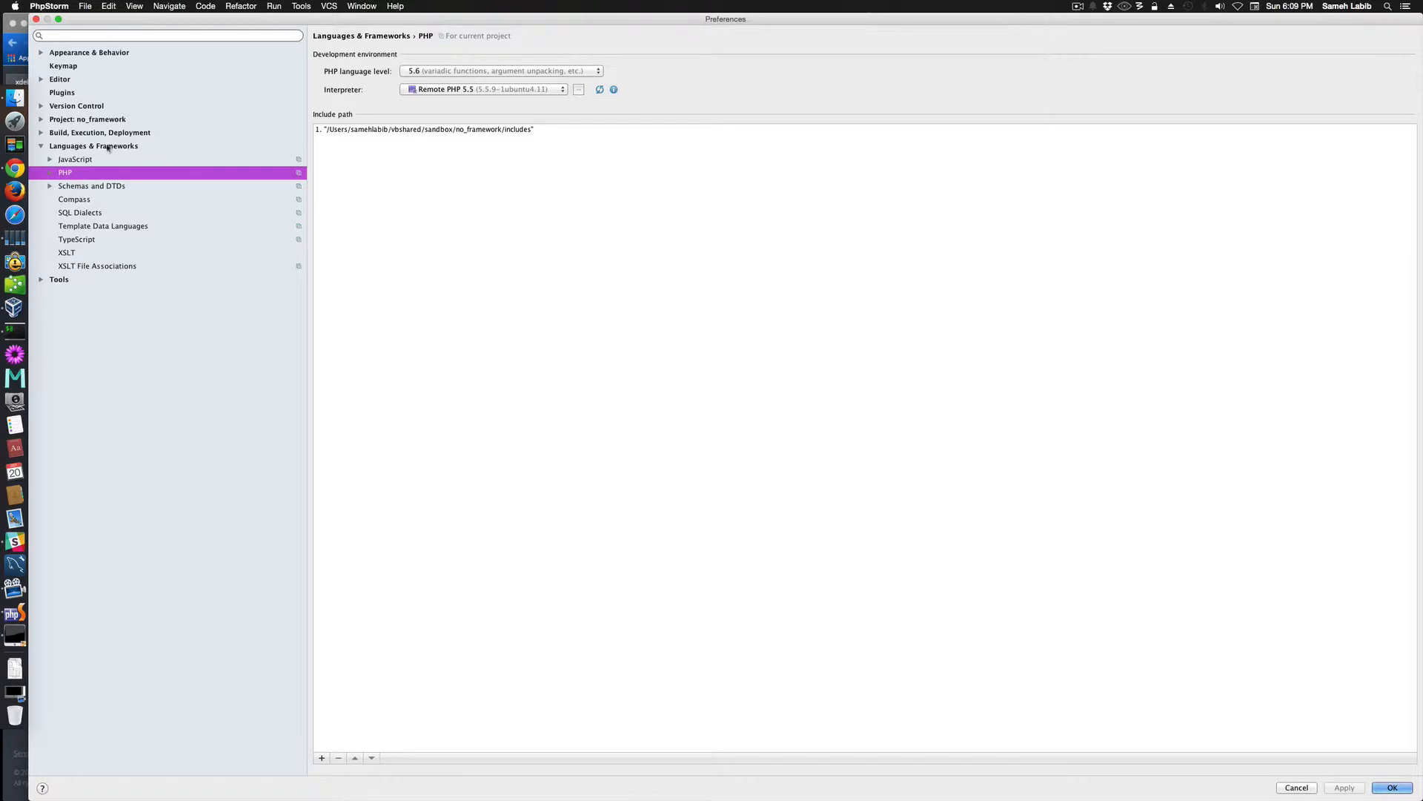
{"action": "key", "text": "super+Tab"}
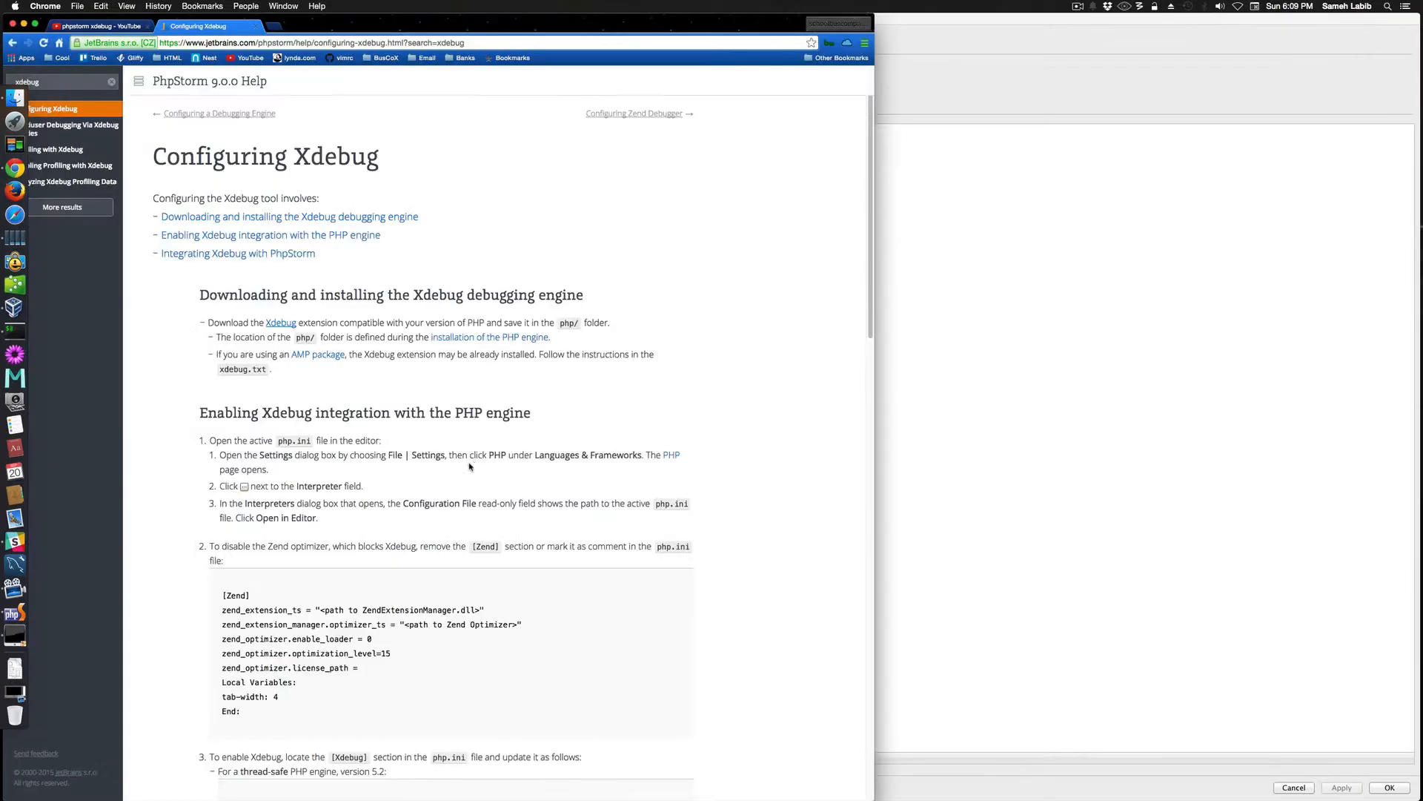
{"action": "left_click", "coordinate": [1027, 418]}
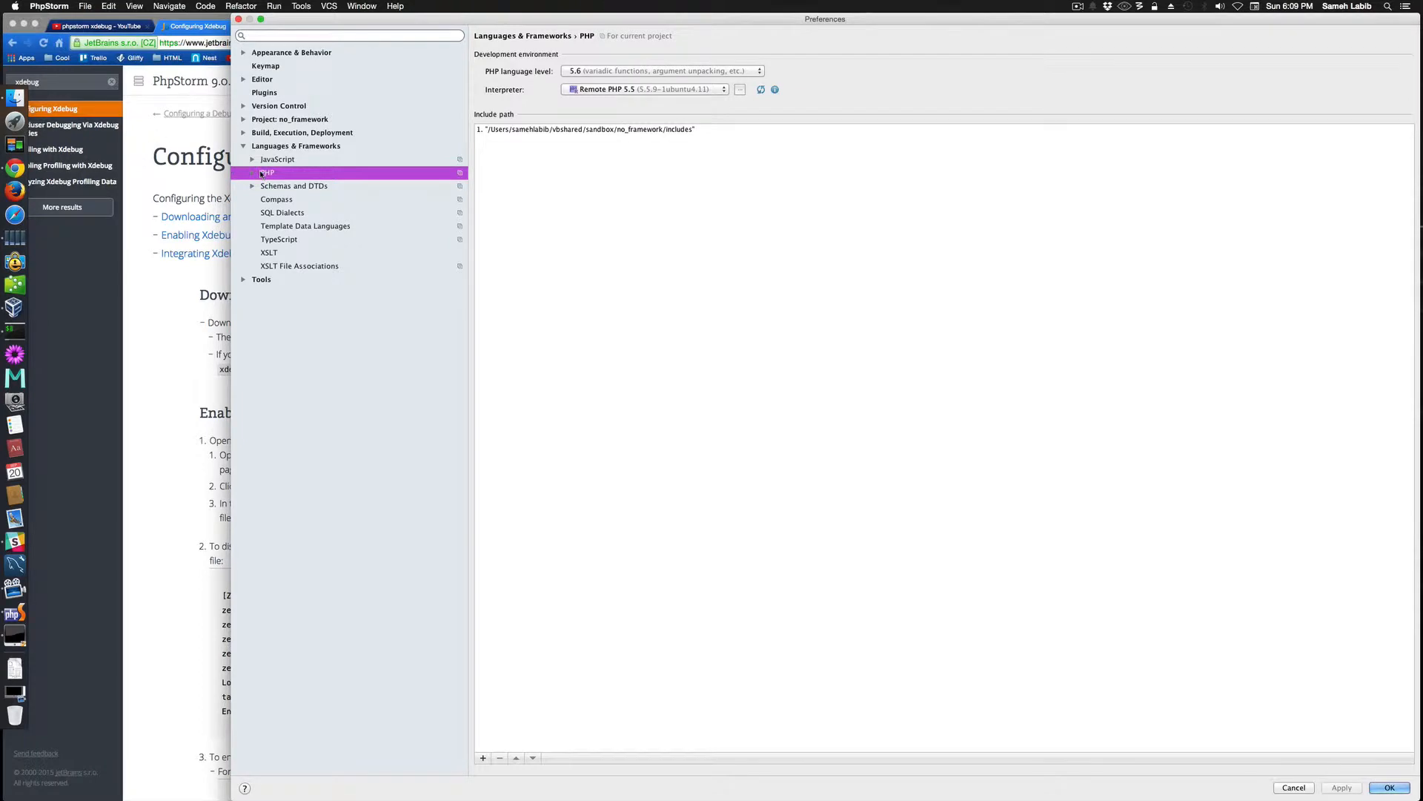
{"action": "key", "text": "super+Tab"}
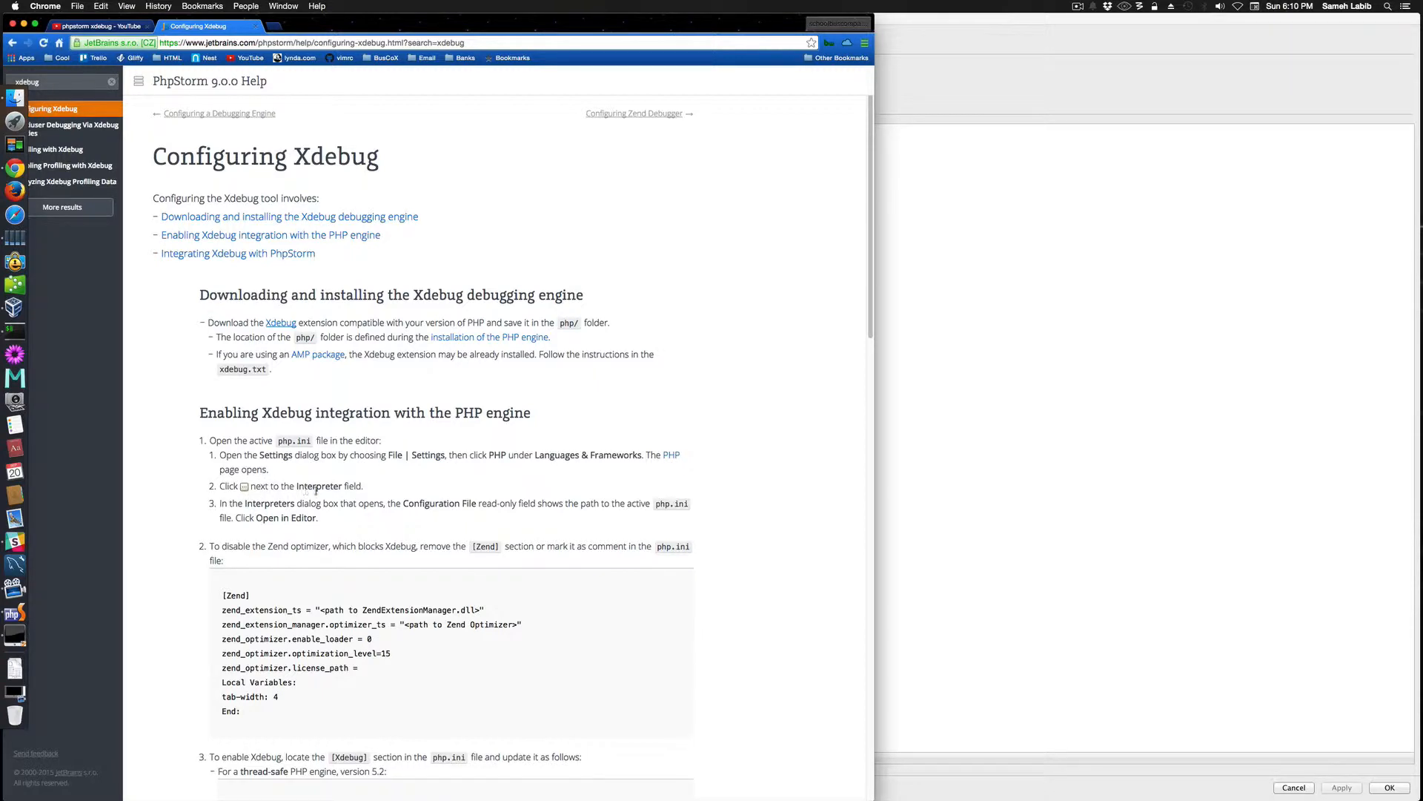
{"action": "left_click", "coordinate": [990, 373]}
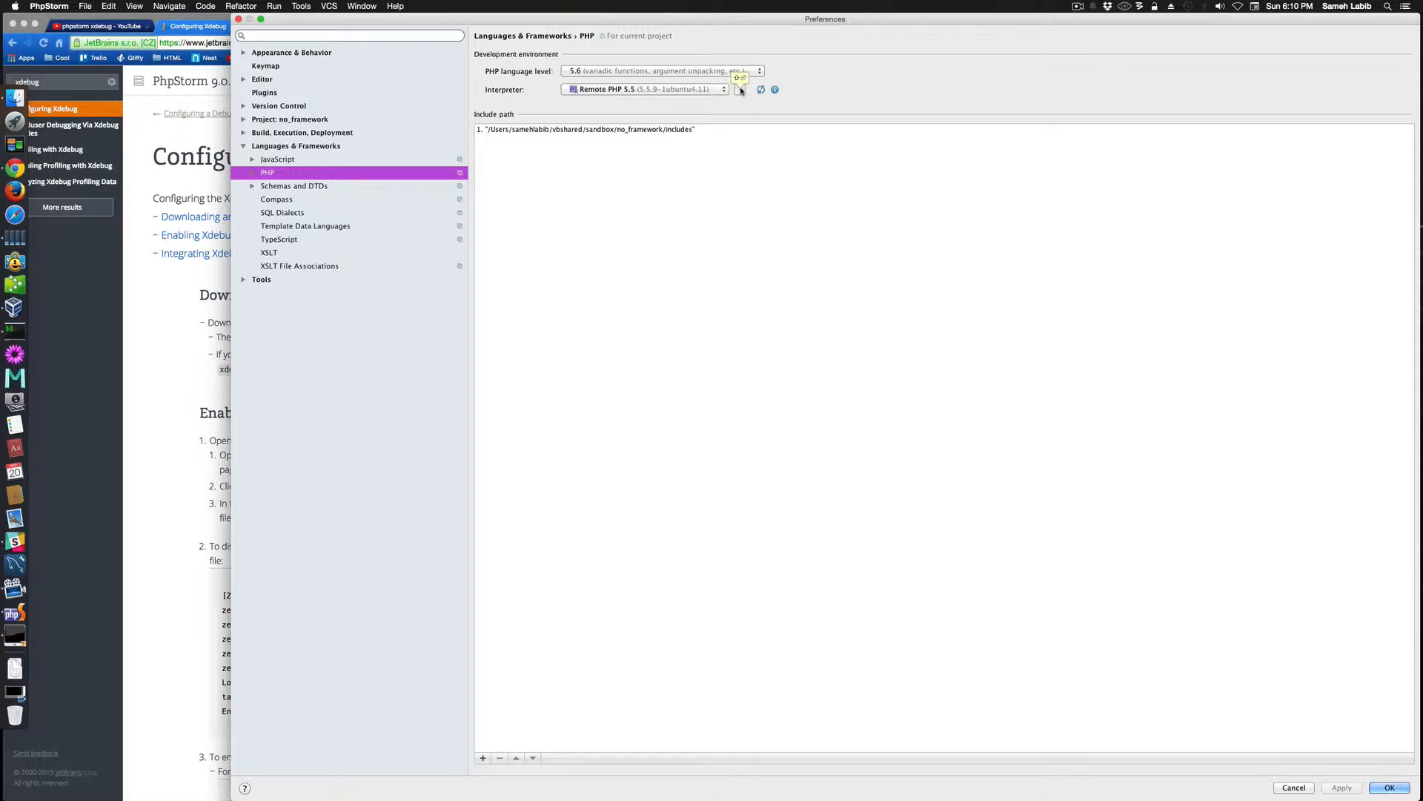
Open the Remote PHP 5.5 interpreter's php.ini in the editor and close the interpreter settings and preferences.
{"action": "left_click", "coordinate": [740, 90]}
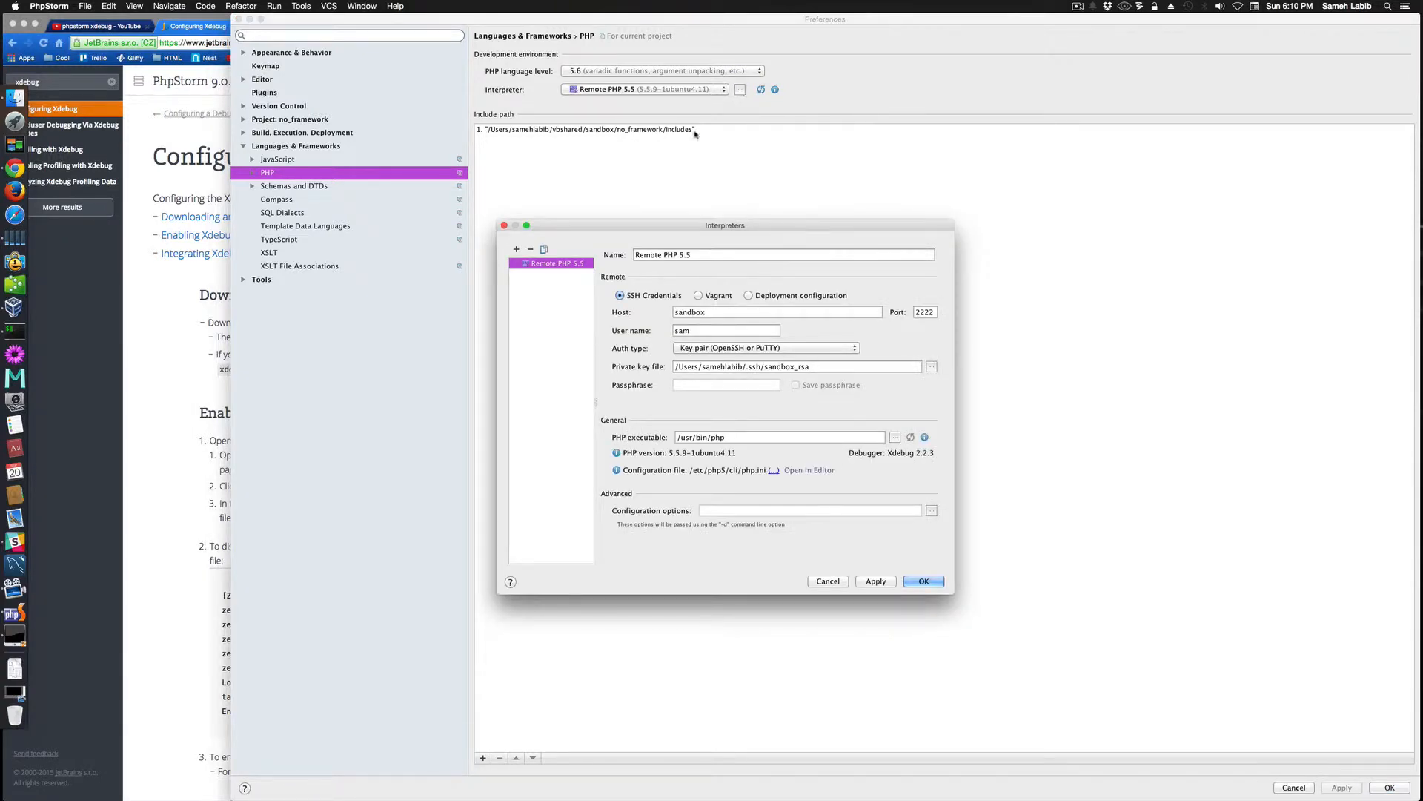
{"action": "left_click", "coordinate": [105, 542]}
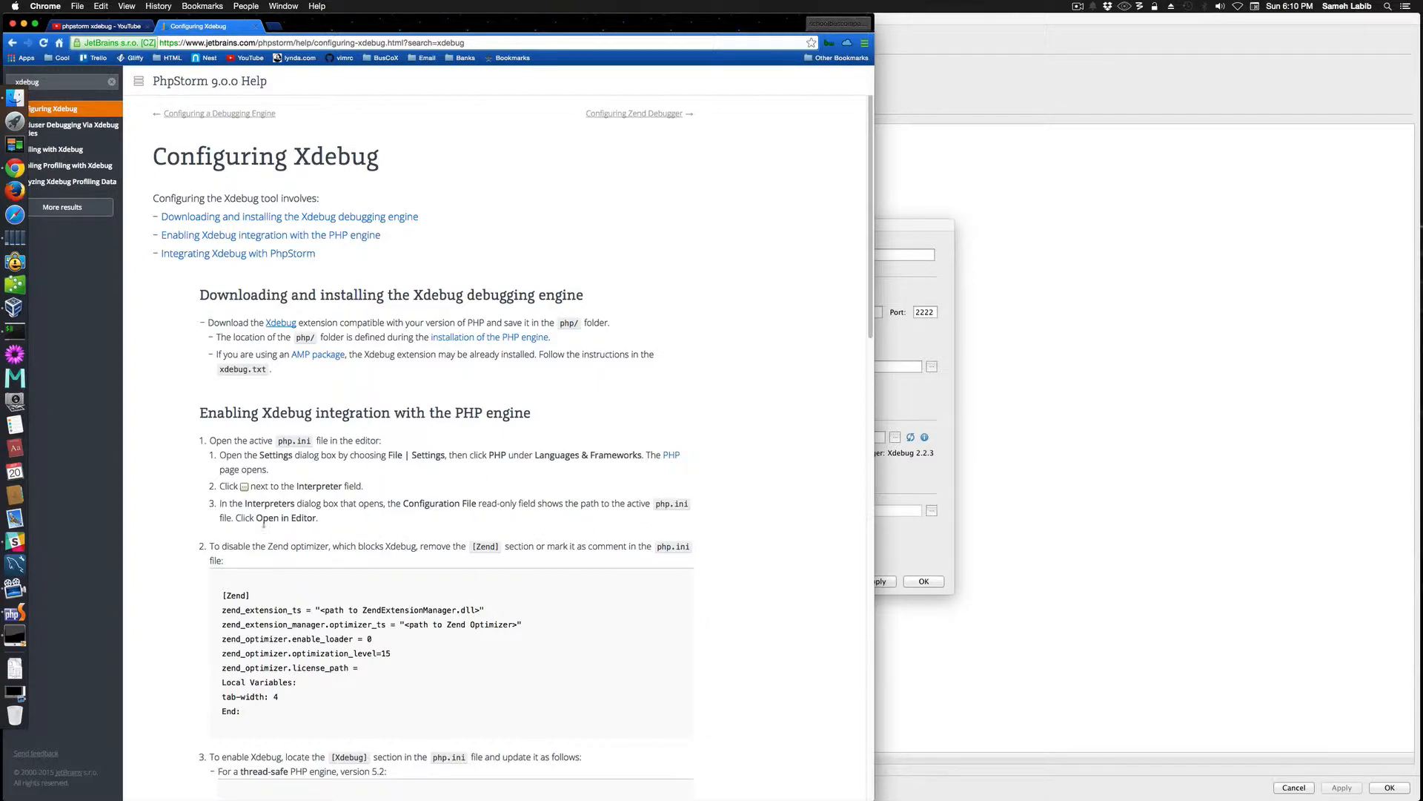
{"action": "left_click", "coordinate": [899, 404]}
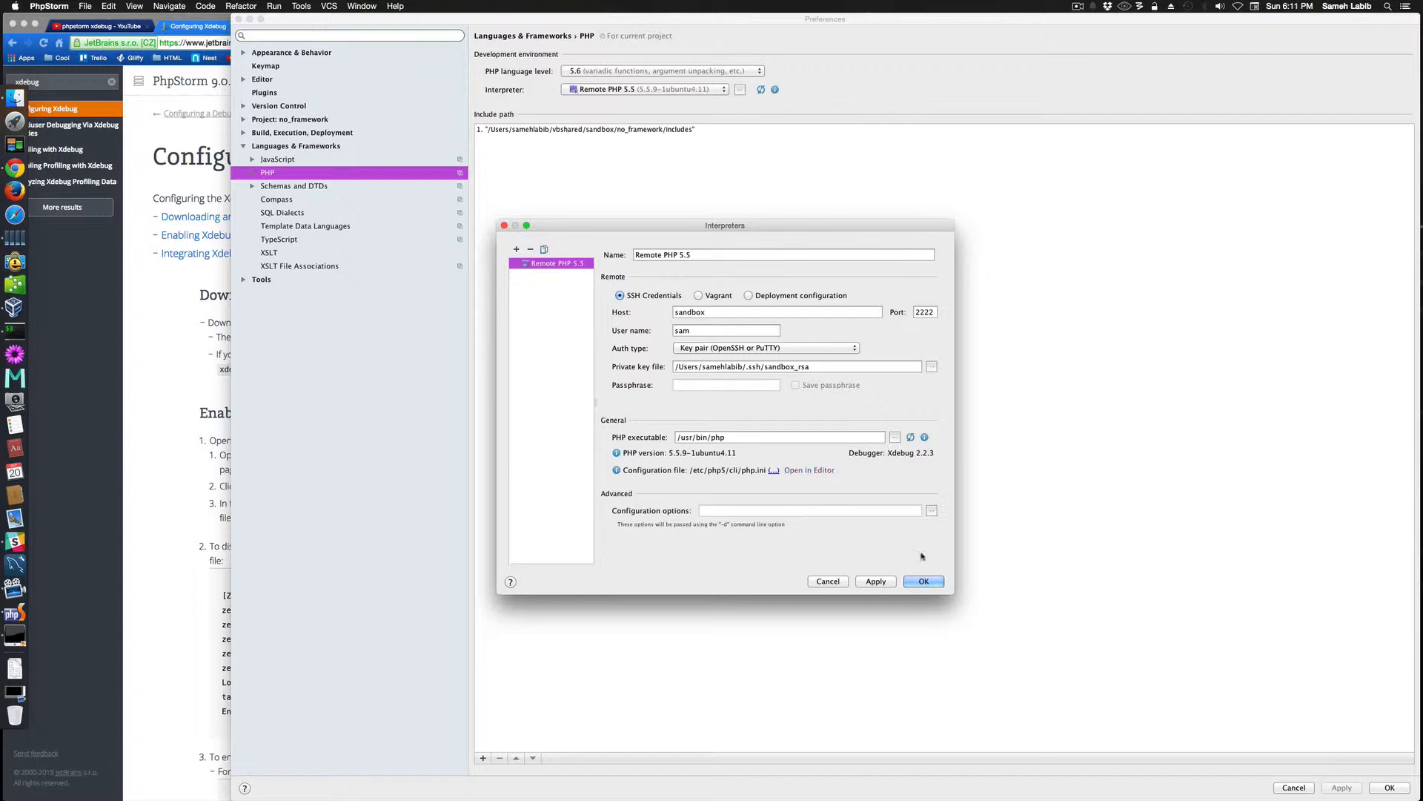
{"action": "left_click", "coordinate": [922, 581]}
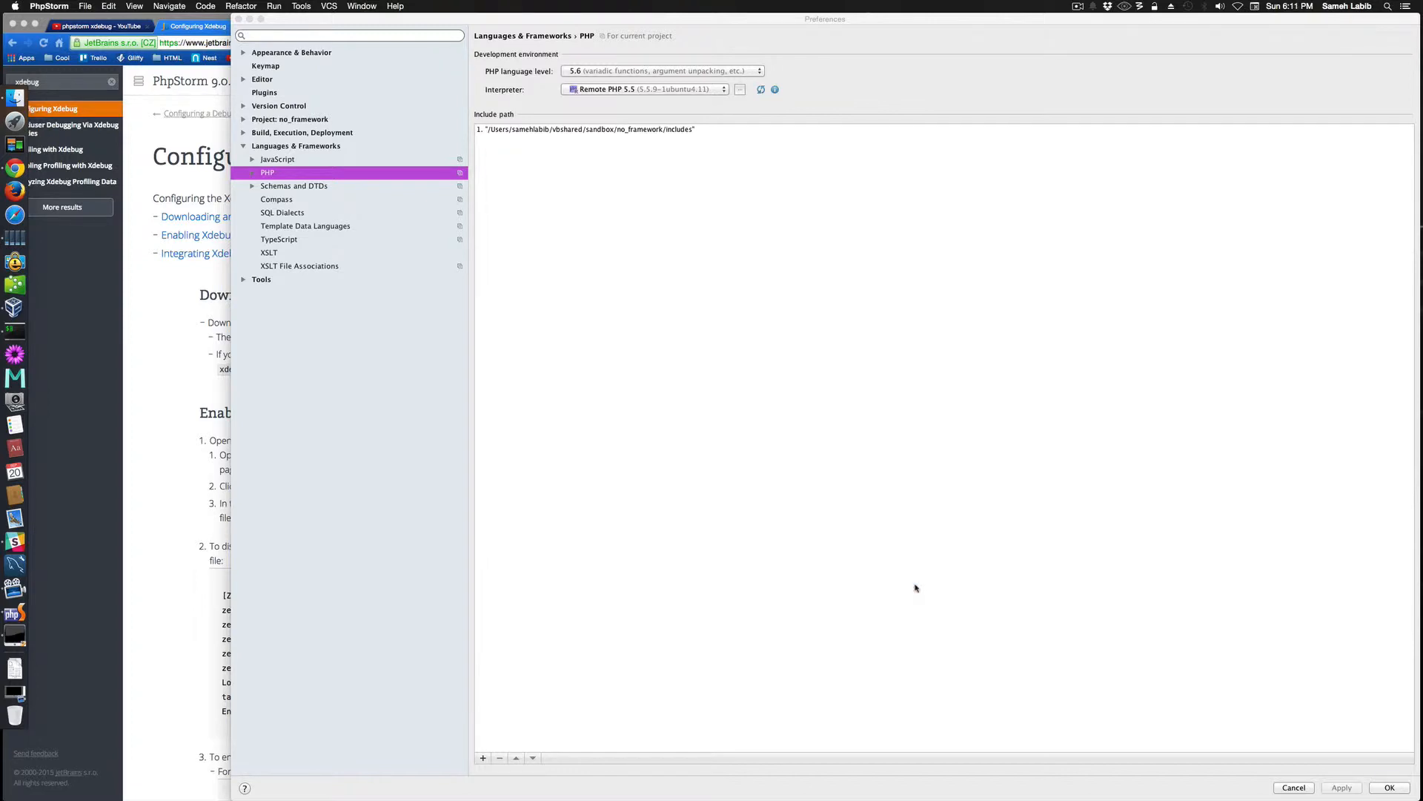
{"action": "left_click", "coordinate": [238, 19]}
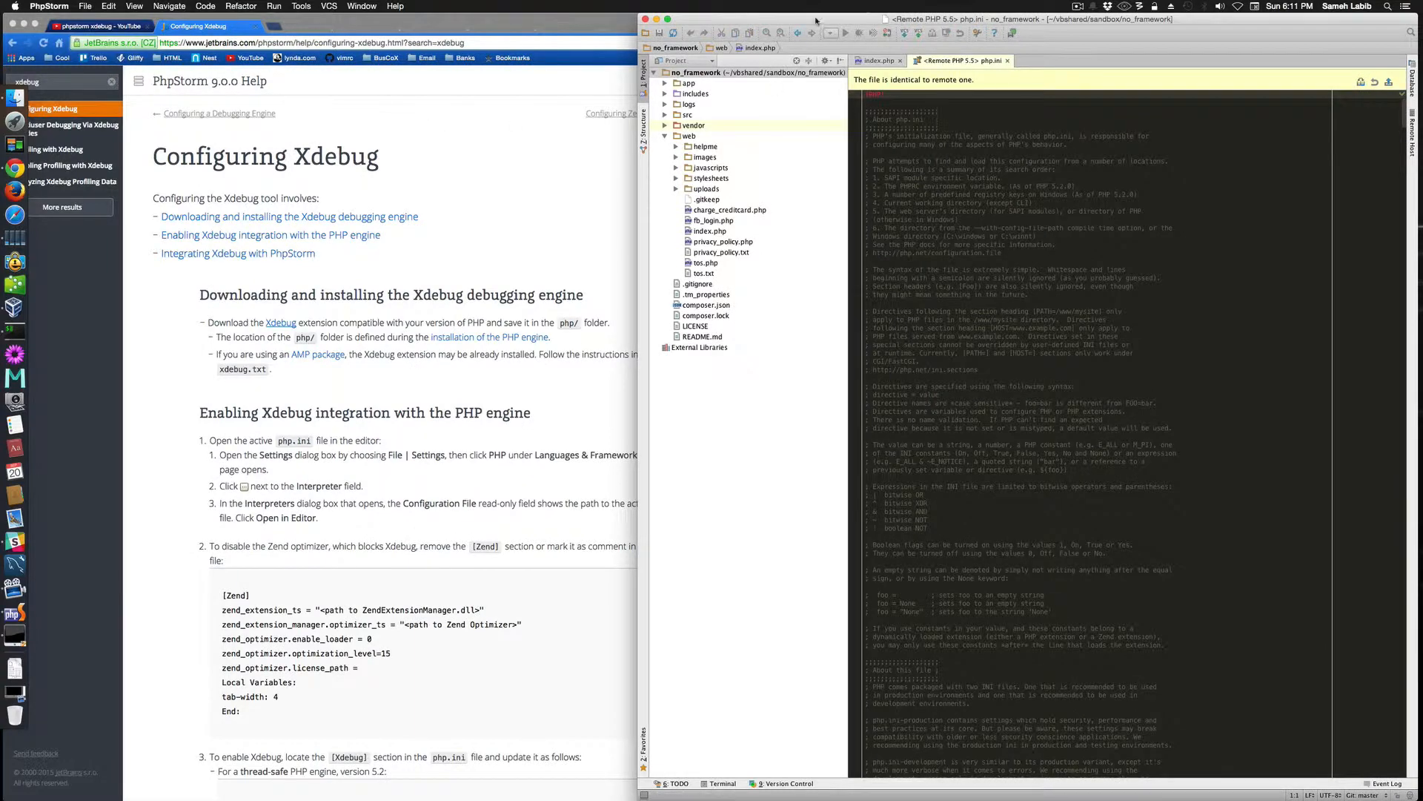
Look through the remote php.ini for the [Zend] section described in the Xdebug help page.
{"action": "left_click_drag", "start_coordinate": [815, 16], "coordinate": [617, 13]}
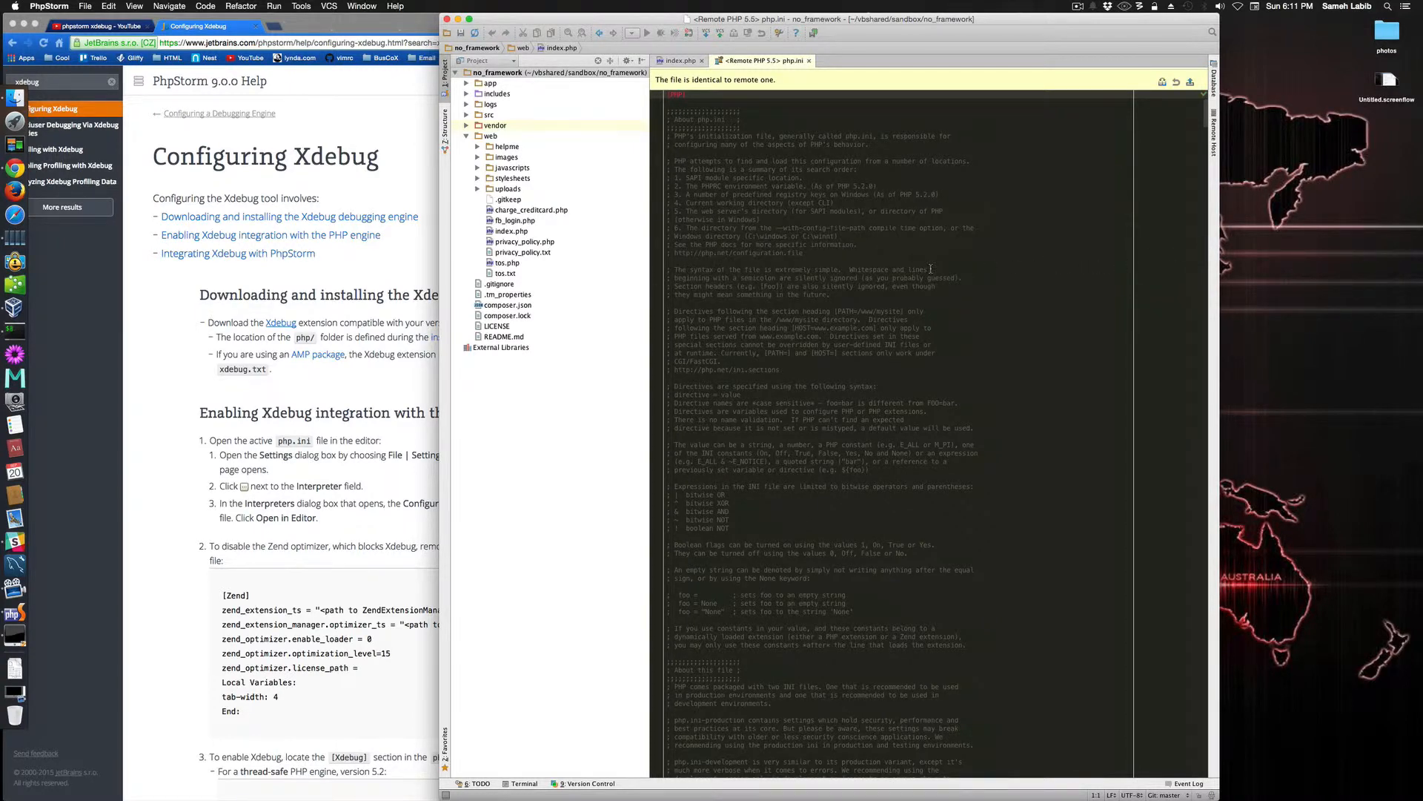
{"action": "scroll", "coordinate": [931, 268], "scroll_direction": "down", "scroll_amount": 20}
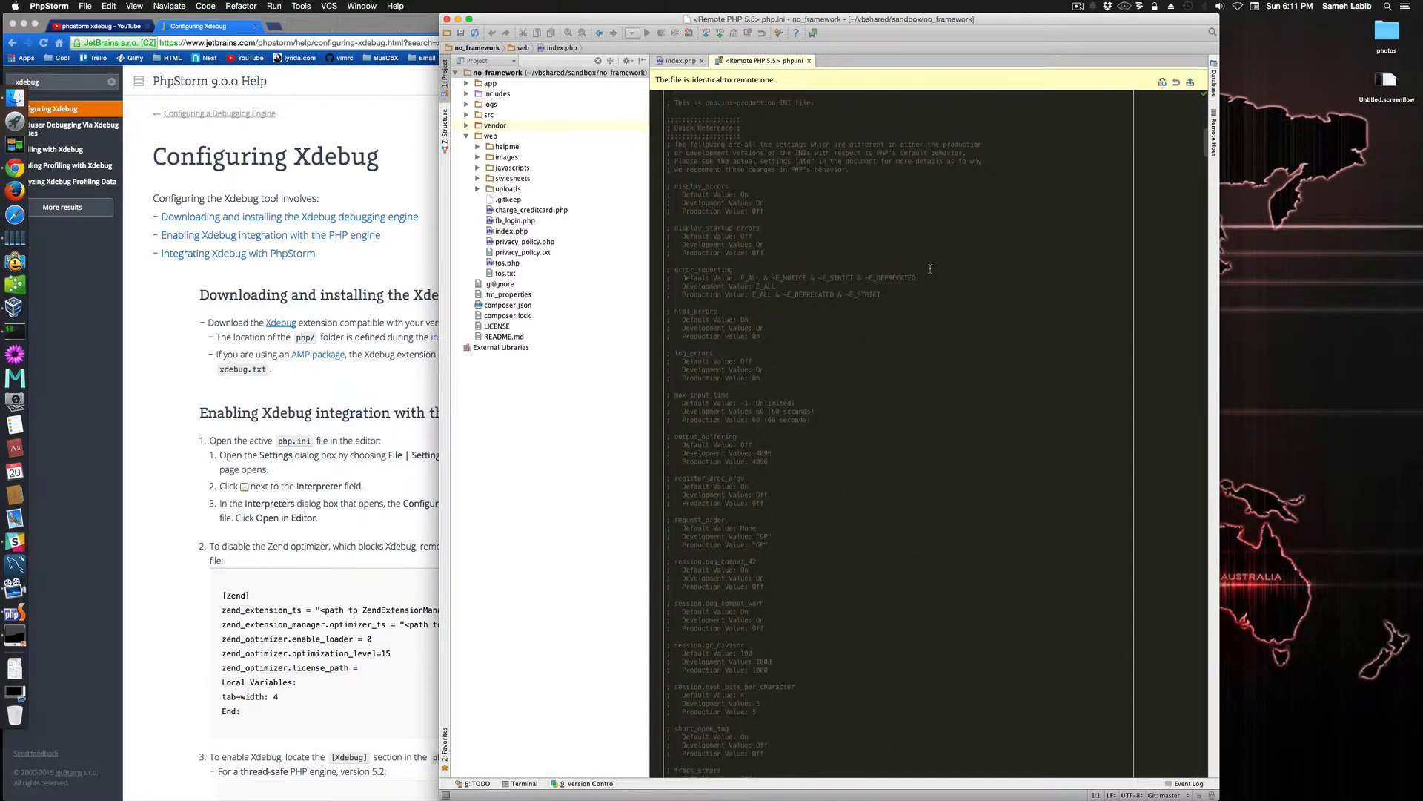
{"action": "scroll", "coordinate": [930, 268], "scroll_direction": "down", "scroll_amount": 15}
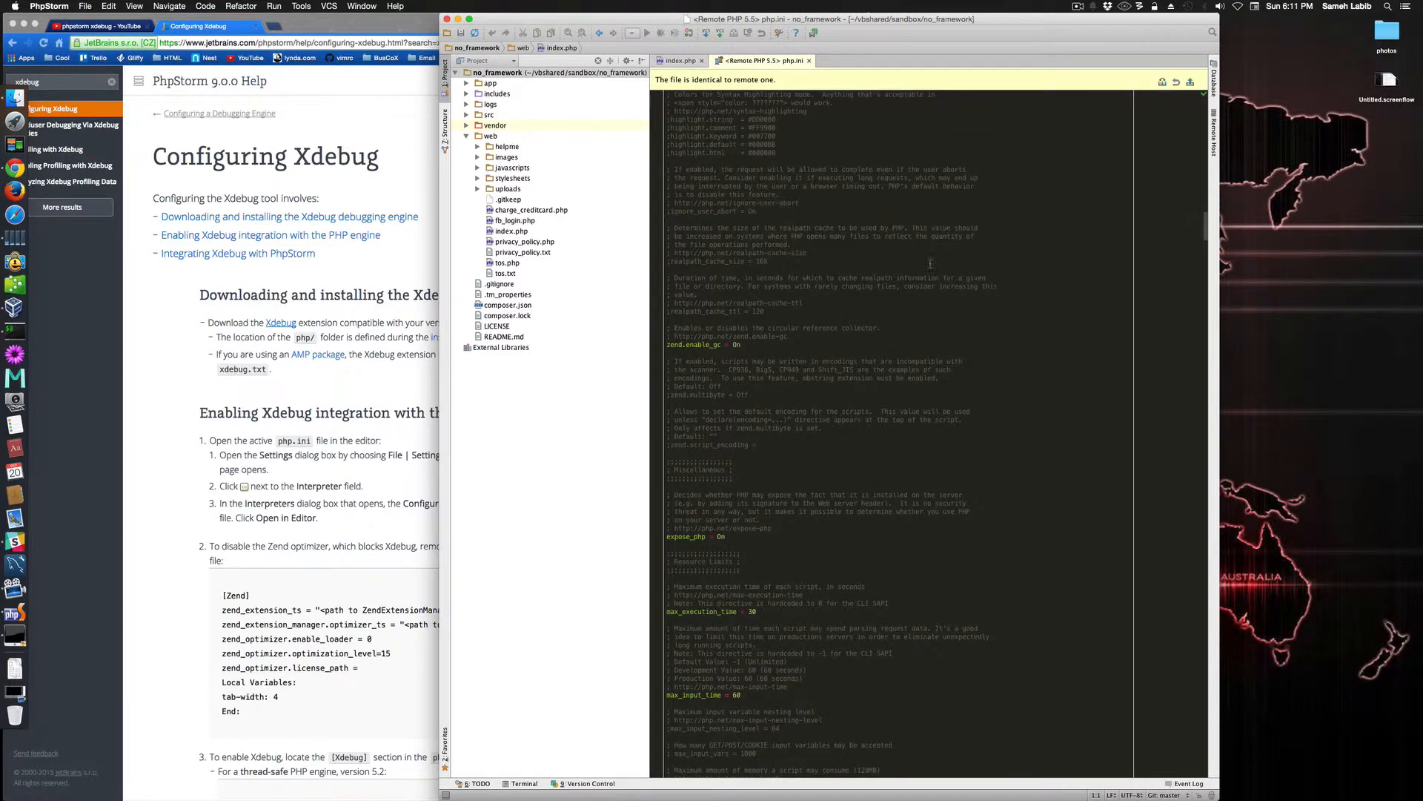
{"action": "left_click", "coordinate": [327, 426]}
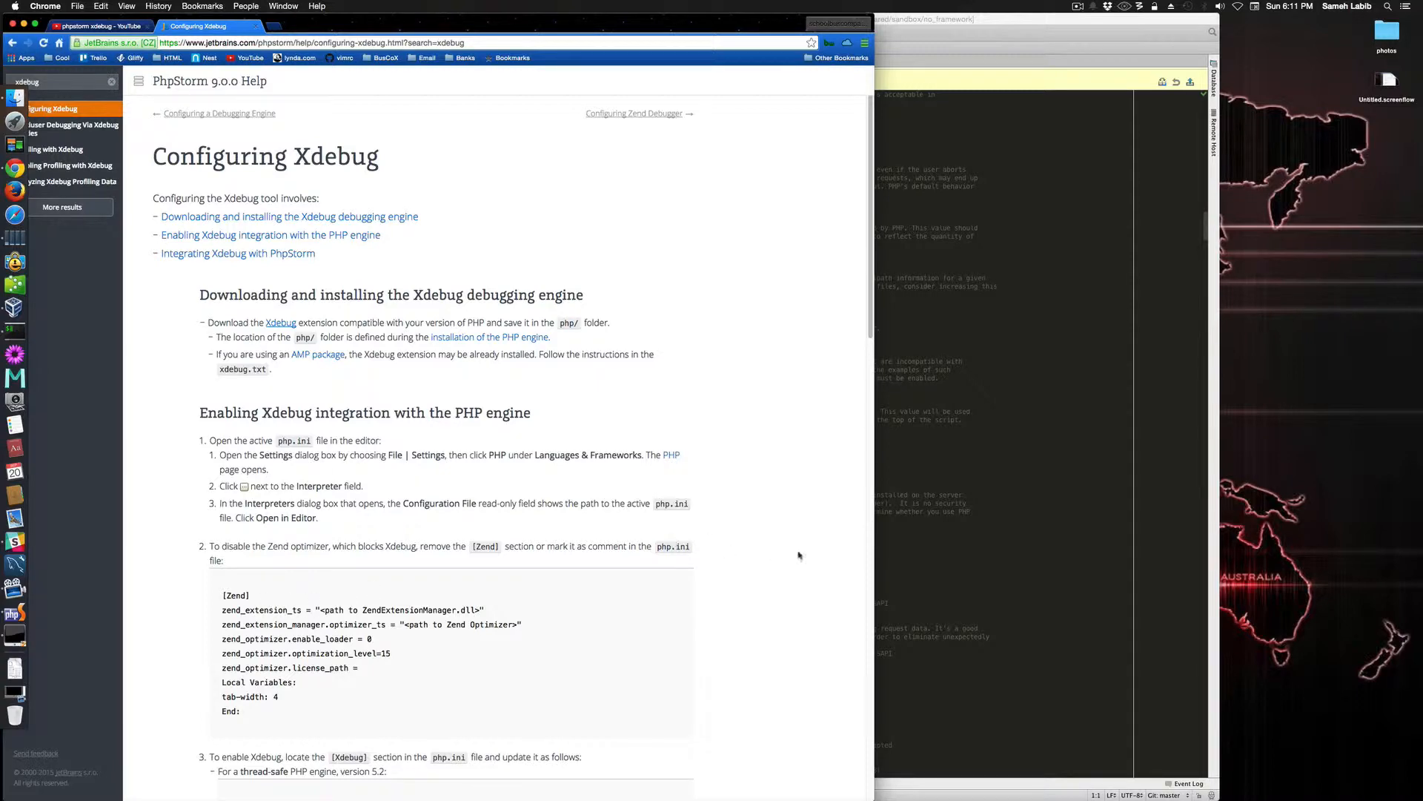
{"action": "left_click", "coordinate": [961, 532]}
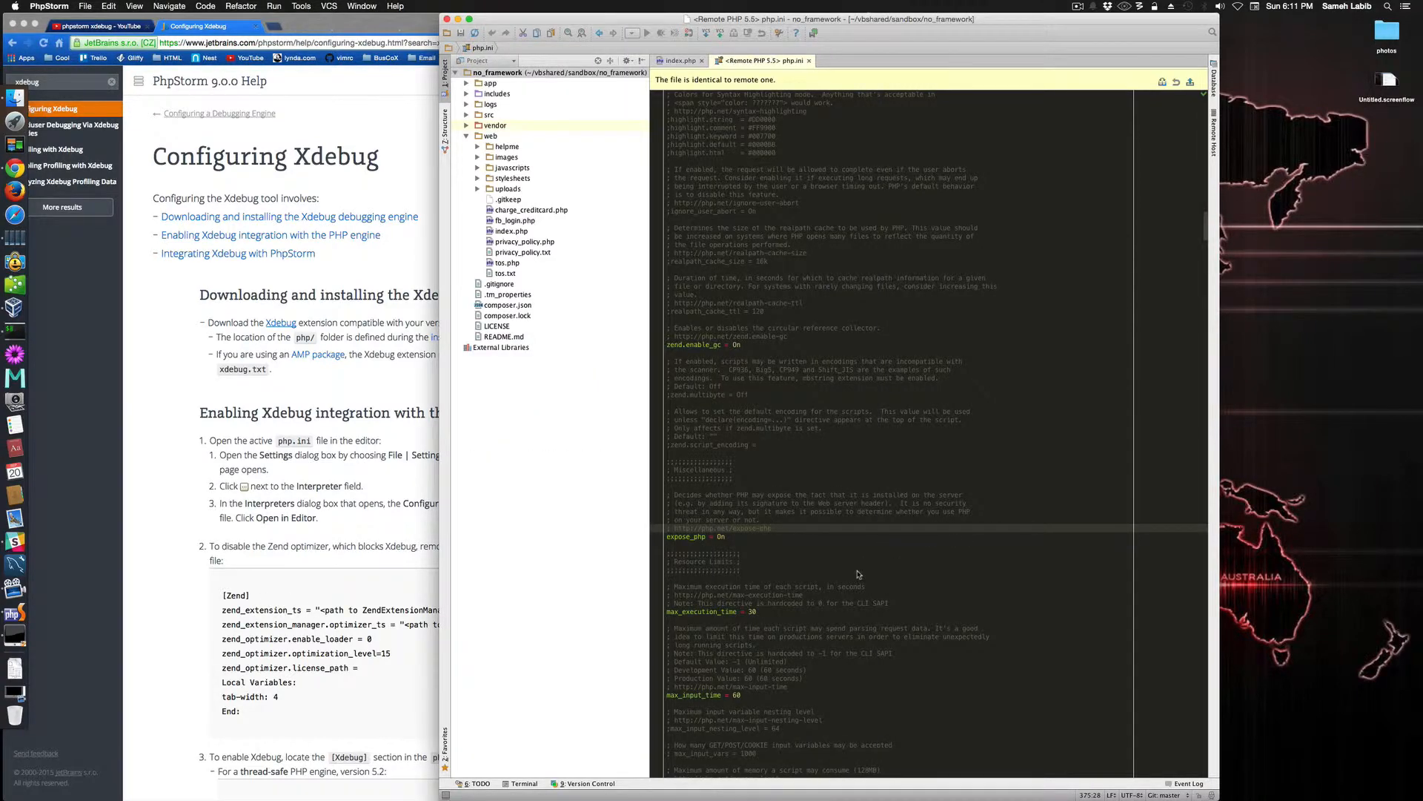
{"action": "scroll", "coordinate": [859, 575], "scroll_direction": "down", "scroll_amount": 5}
{"action": "scroll", "coordinate": [858, 575], "scroll_direction": "down", "scroll_amount": 20}
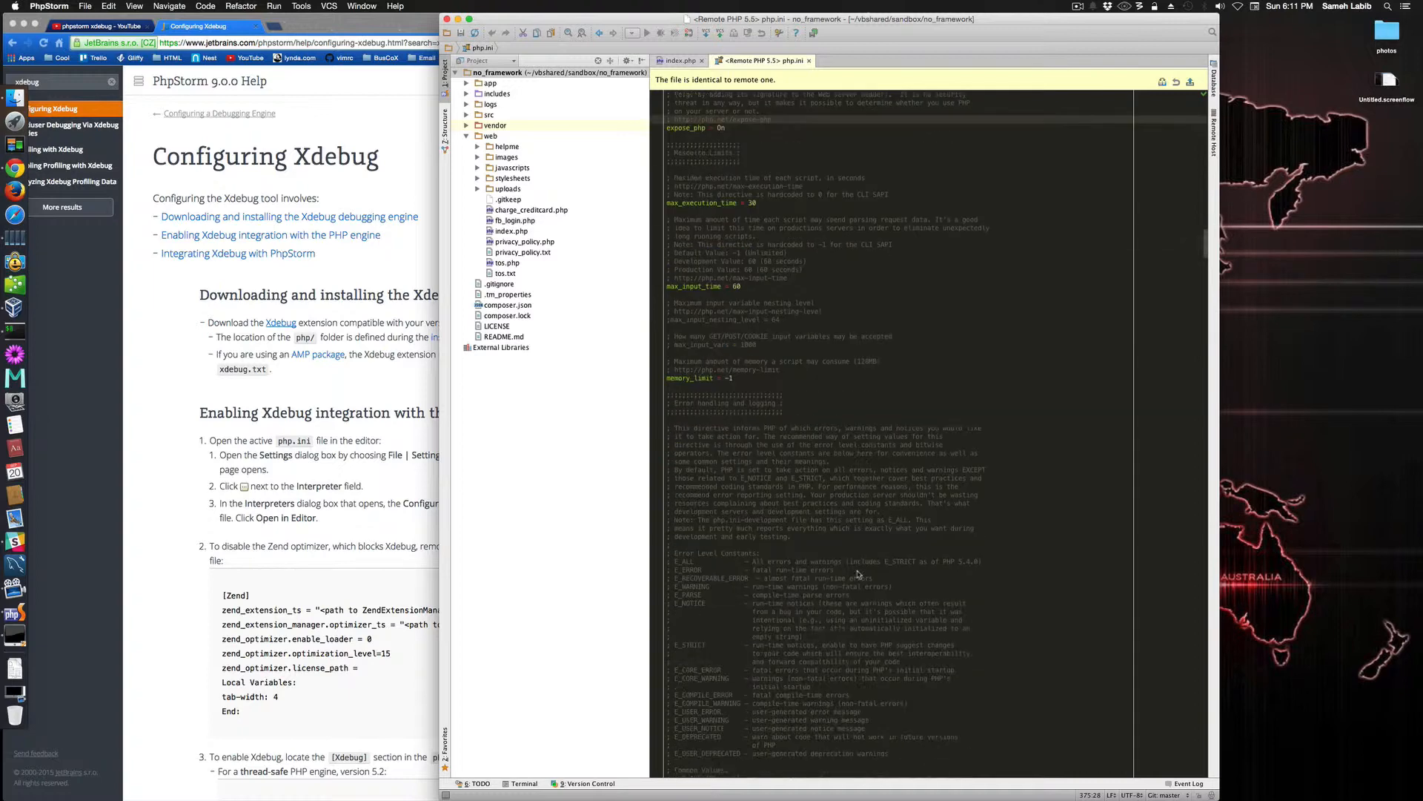
{"action": "scroll", "coordinate": [858, 575], "scroll_direction": "down", "scroll_amount": 20}
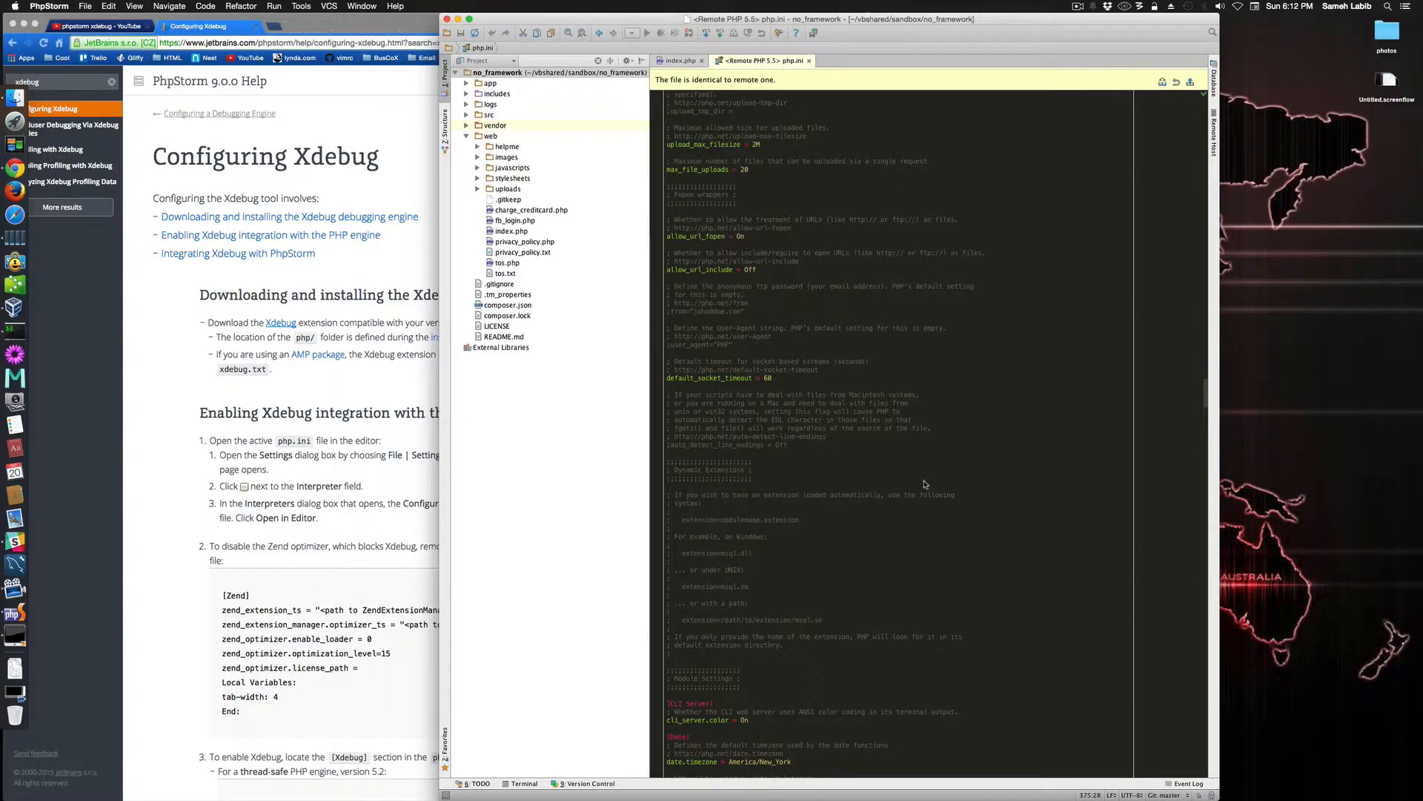
Search php.ini for "[Zen", then clear the search and close it.
{"action": "key", "text": "super+f"}
{"action": "type", "text": "["}
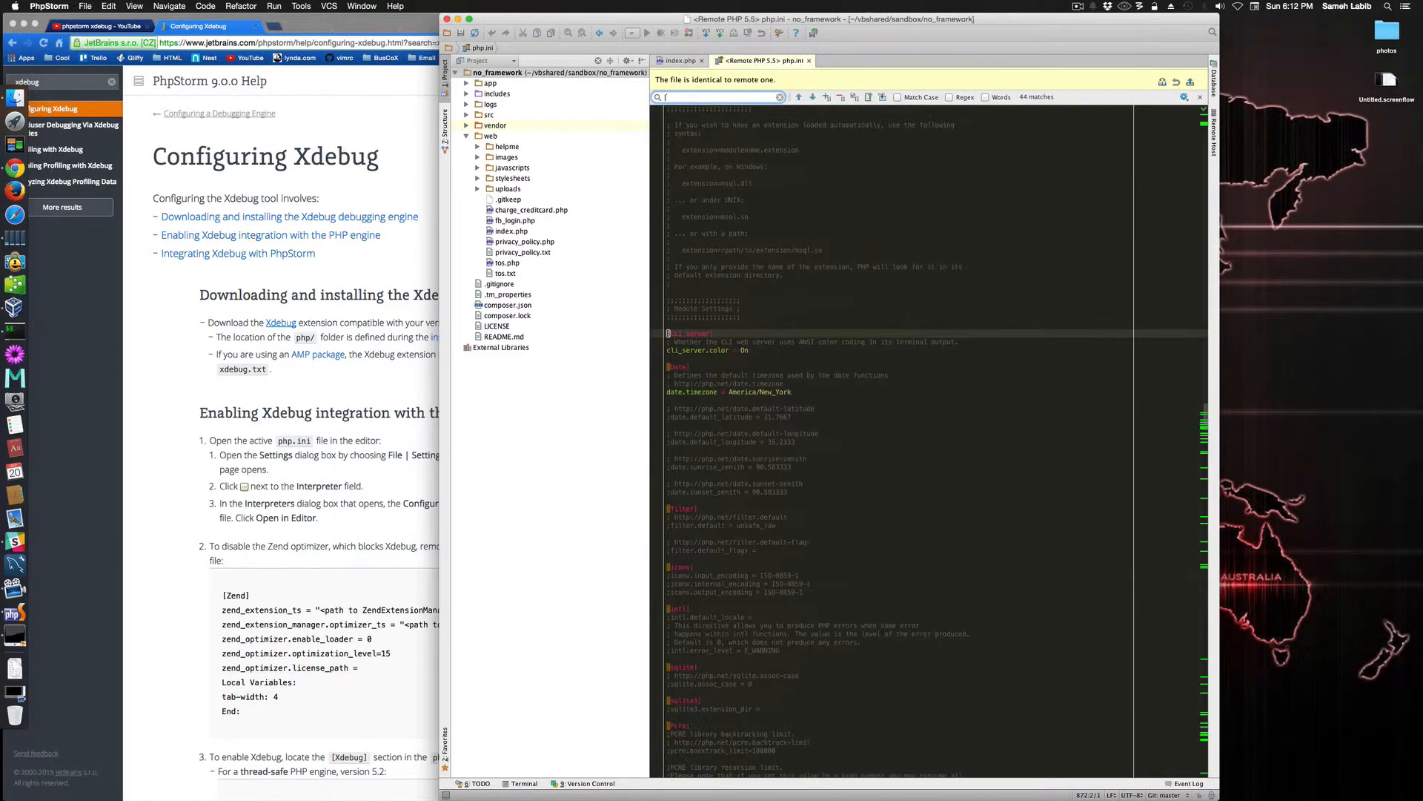
{"action": "type", "text": "Z"}
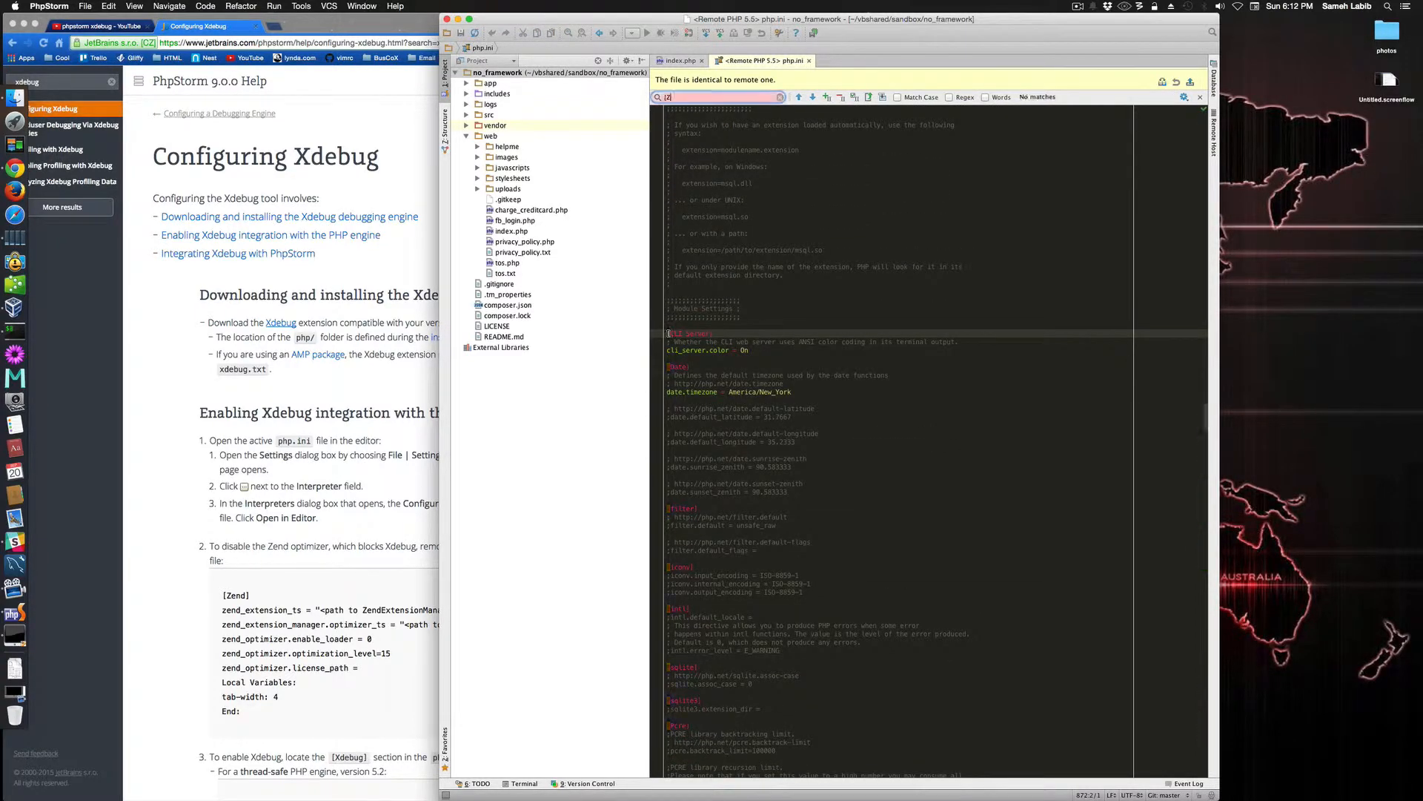
{"action": "type", "text": "en"}
{"action": "key", "text": "BackSpace"}
{"action": "key", "text": "BackSpace"}
{"action": "key", "text": "BackSpace"}
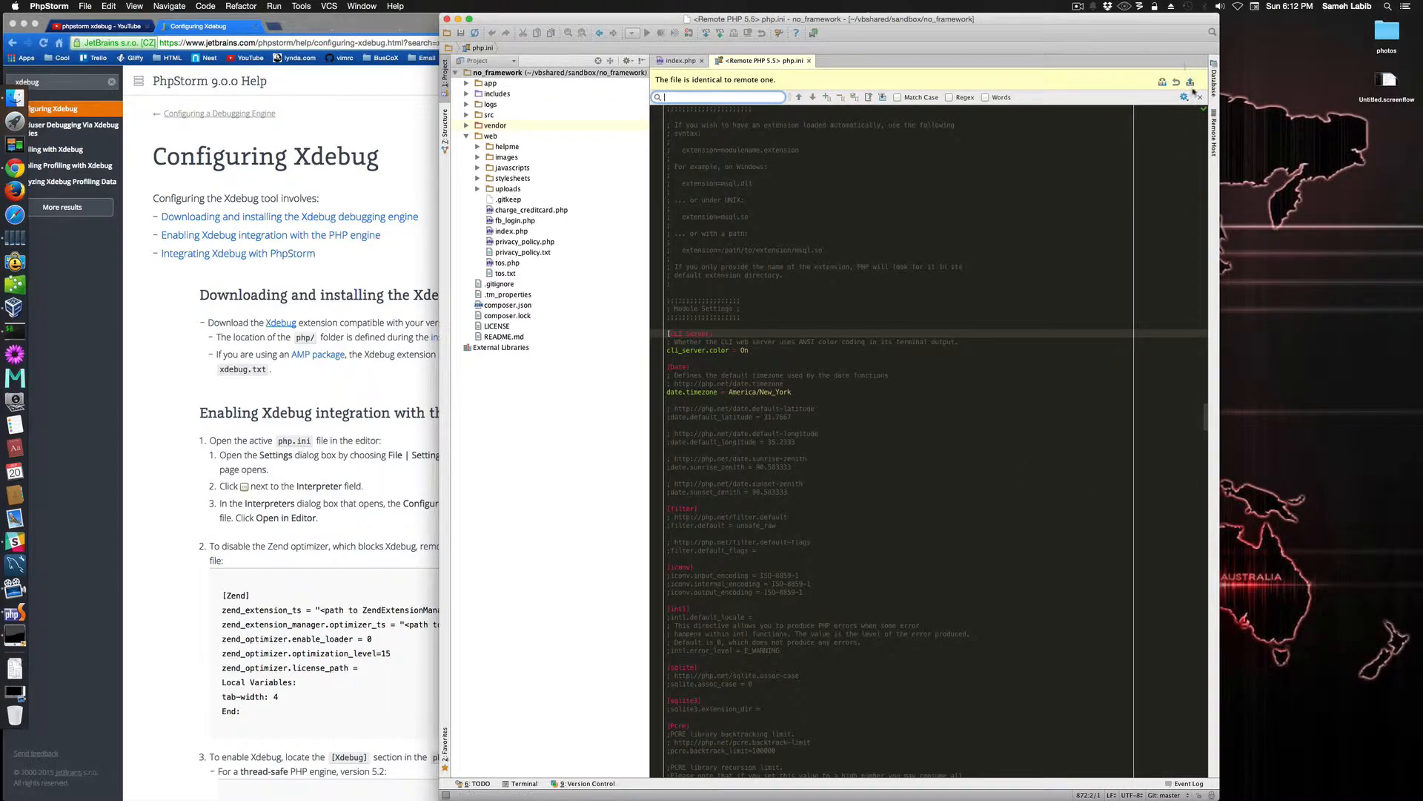
{"action": "left_click", "coordinate": [1200, 97]}
Open 20-xdebug.ini from the Remote PHP 5.5 interpreter's additional configuration files and close the preferences.
{"action": "scroll", "coordinate": [355, 609], "scroll_direction": "down", "scroll_amount": 6}
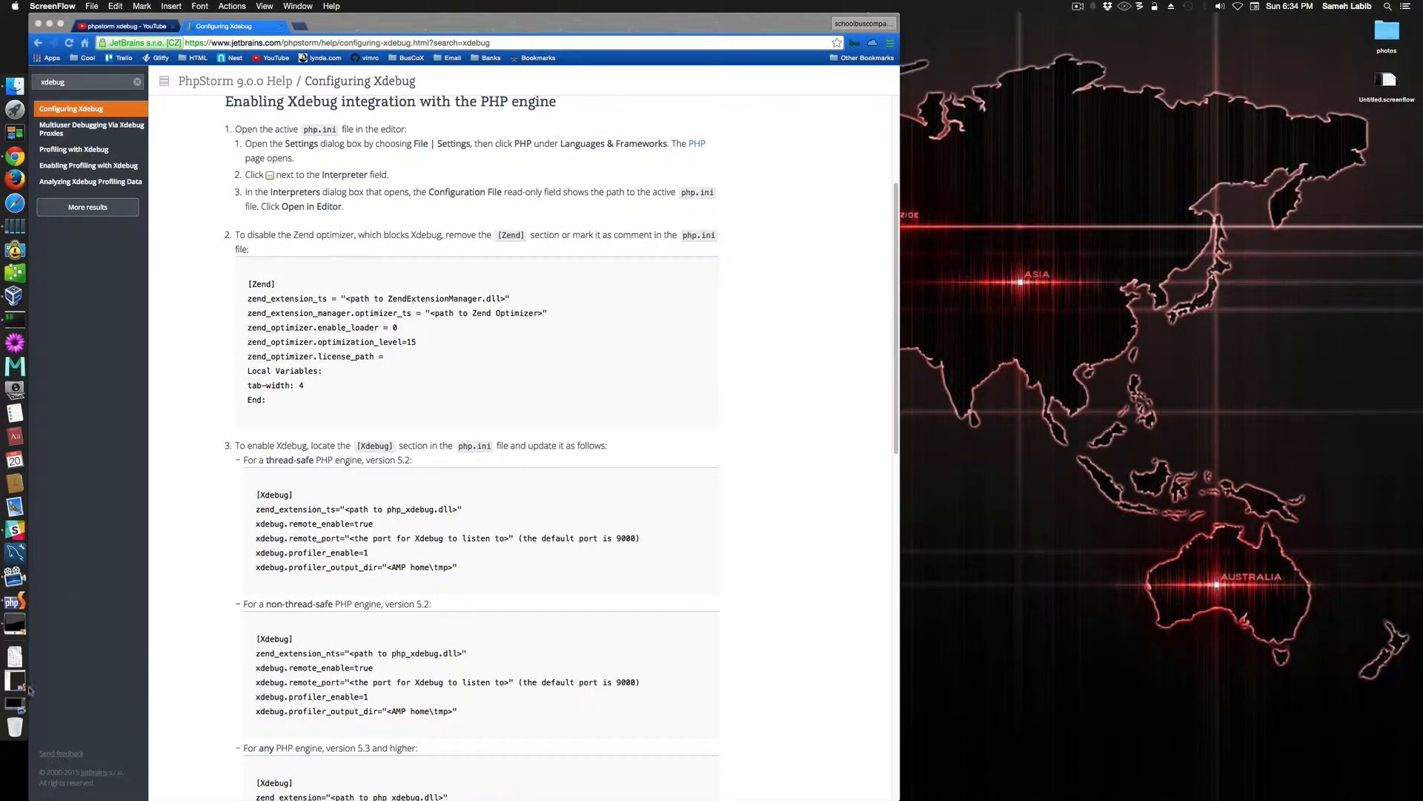
{"action": "left_click", "coordinate": [14, 680]}
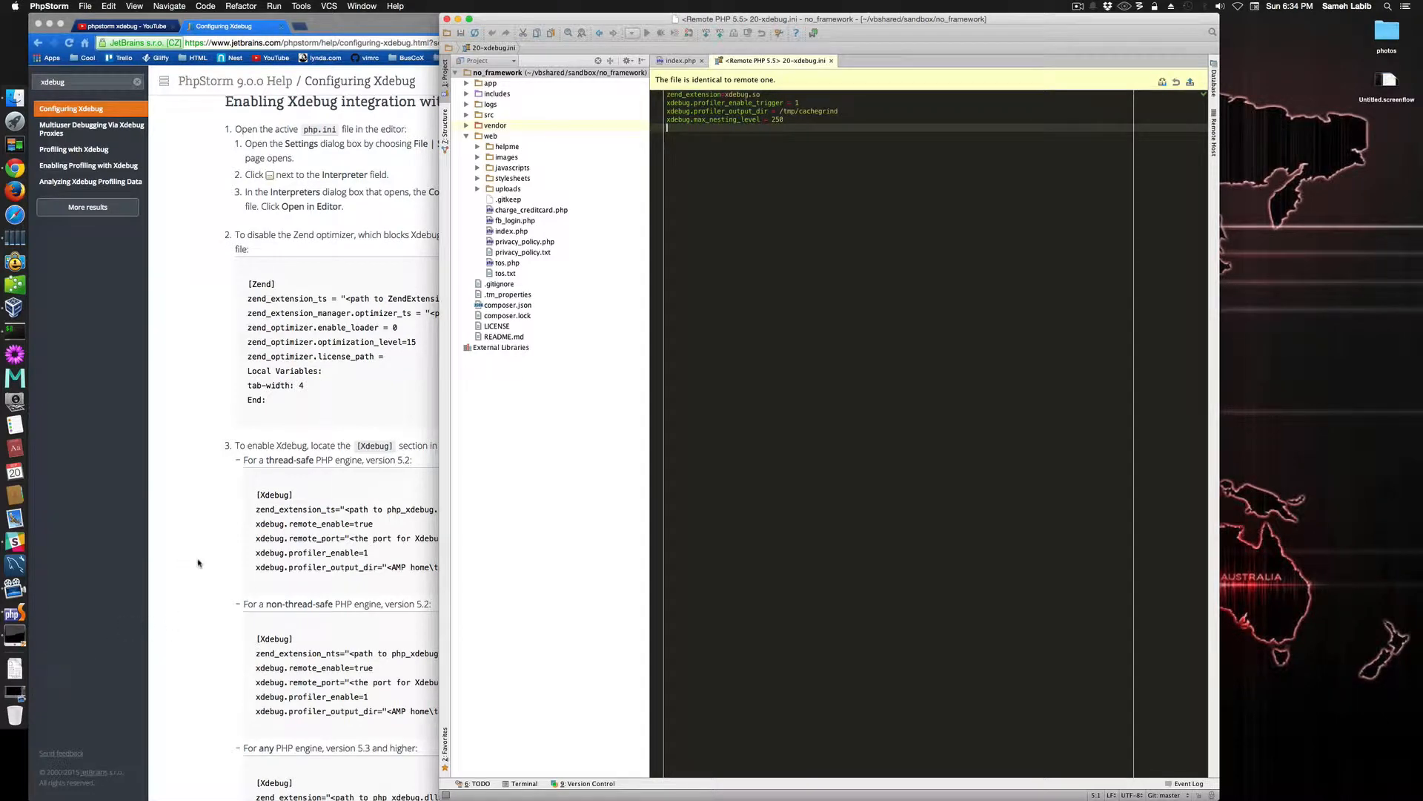
{"action": "key", "text": "super+comma"}
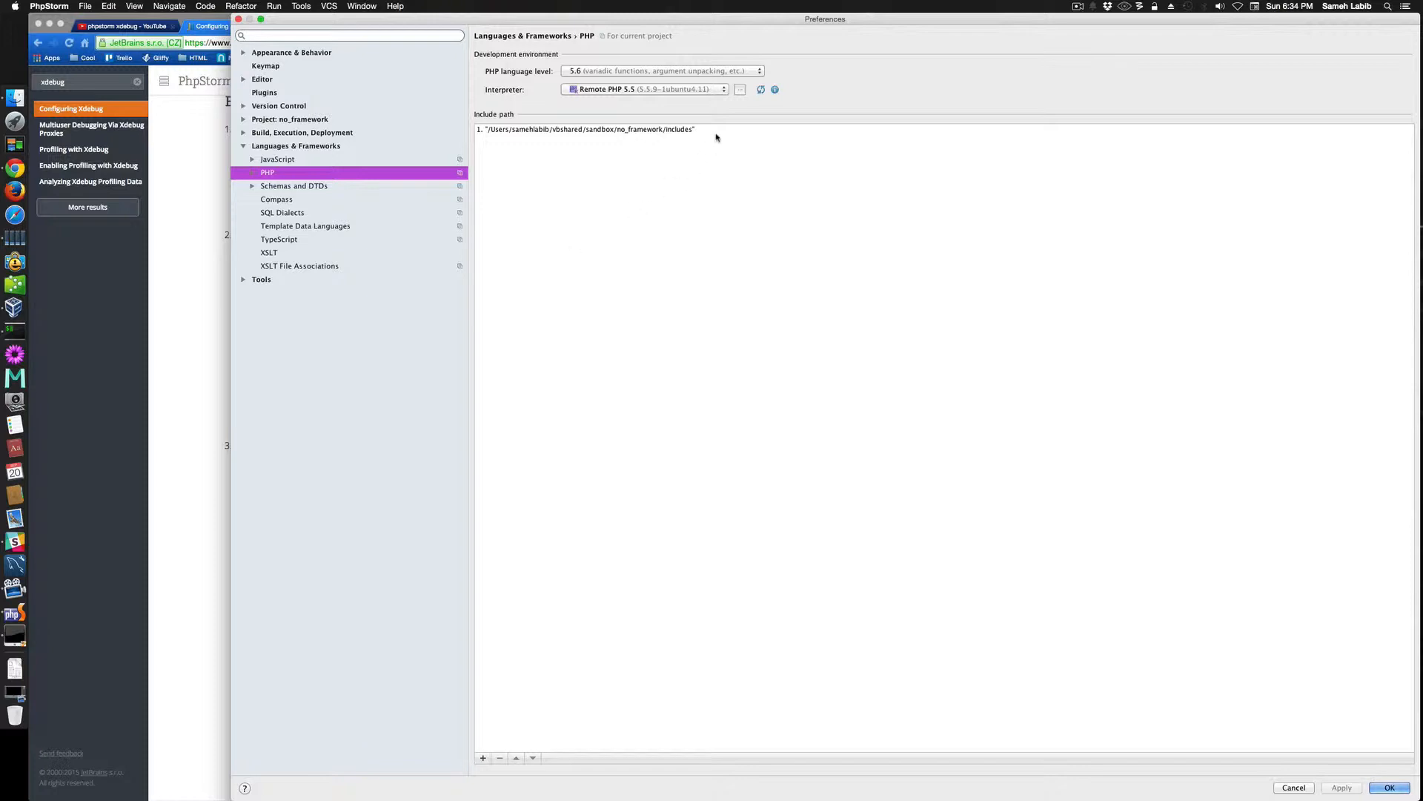
{"action": "left_click", "coordinate": [740, 90]}
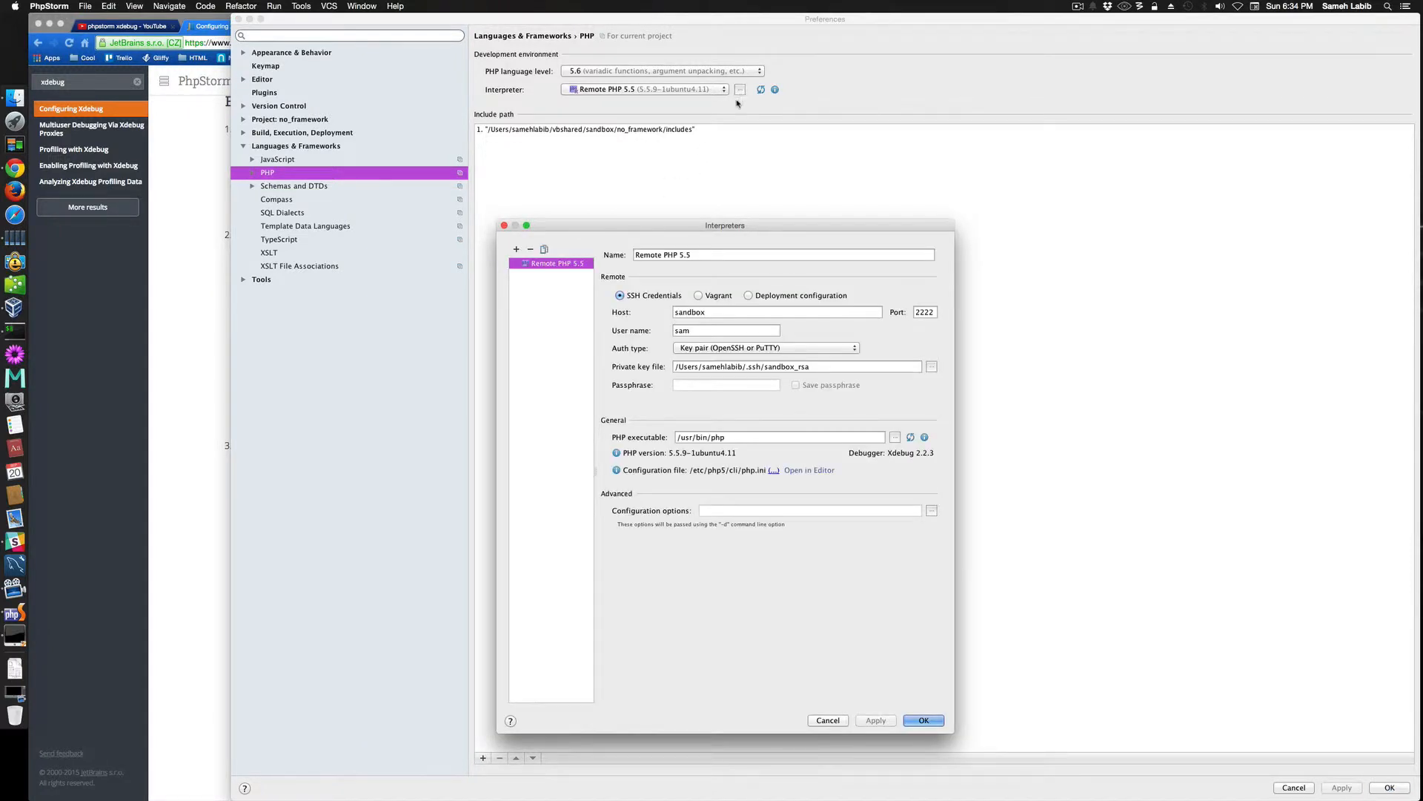
{"action": "left_click", "coordinate": [774, 471]}
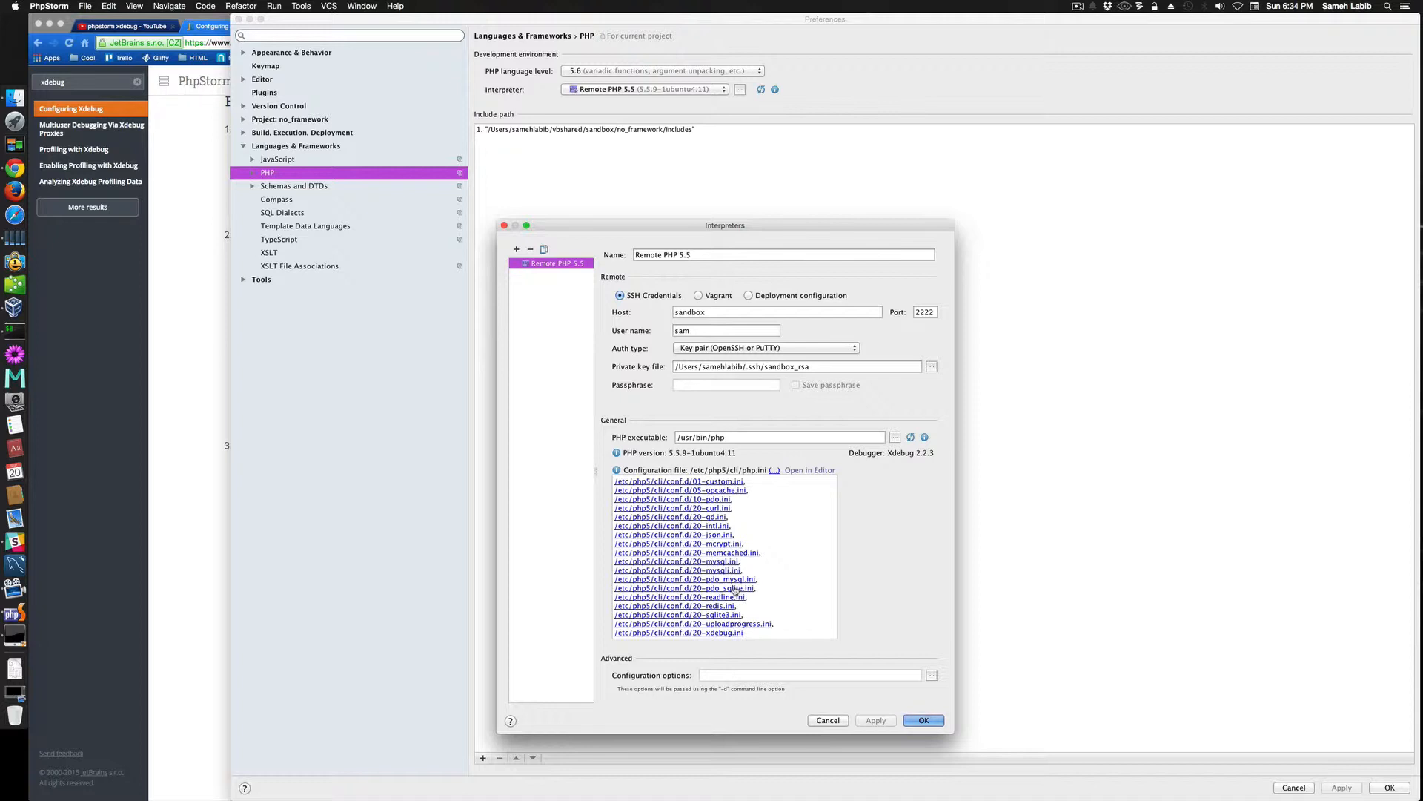
{"action": "left_click", "coordinate": [737, 634]}
{"action": "left_click", "coordinate": [916, 725]}
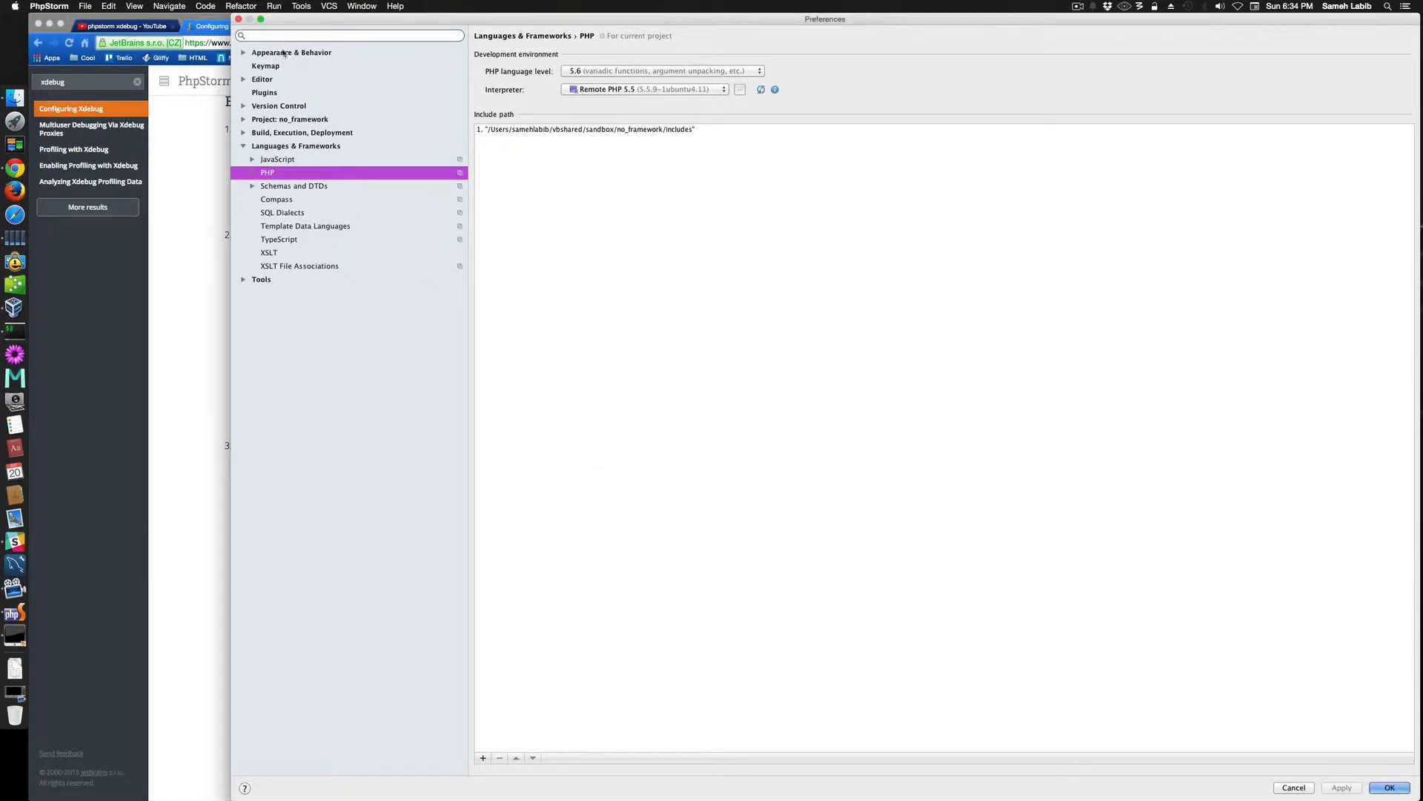
{"action": "left_click", "coordinate": [238, 18]}
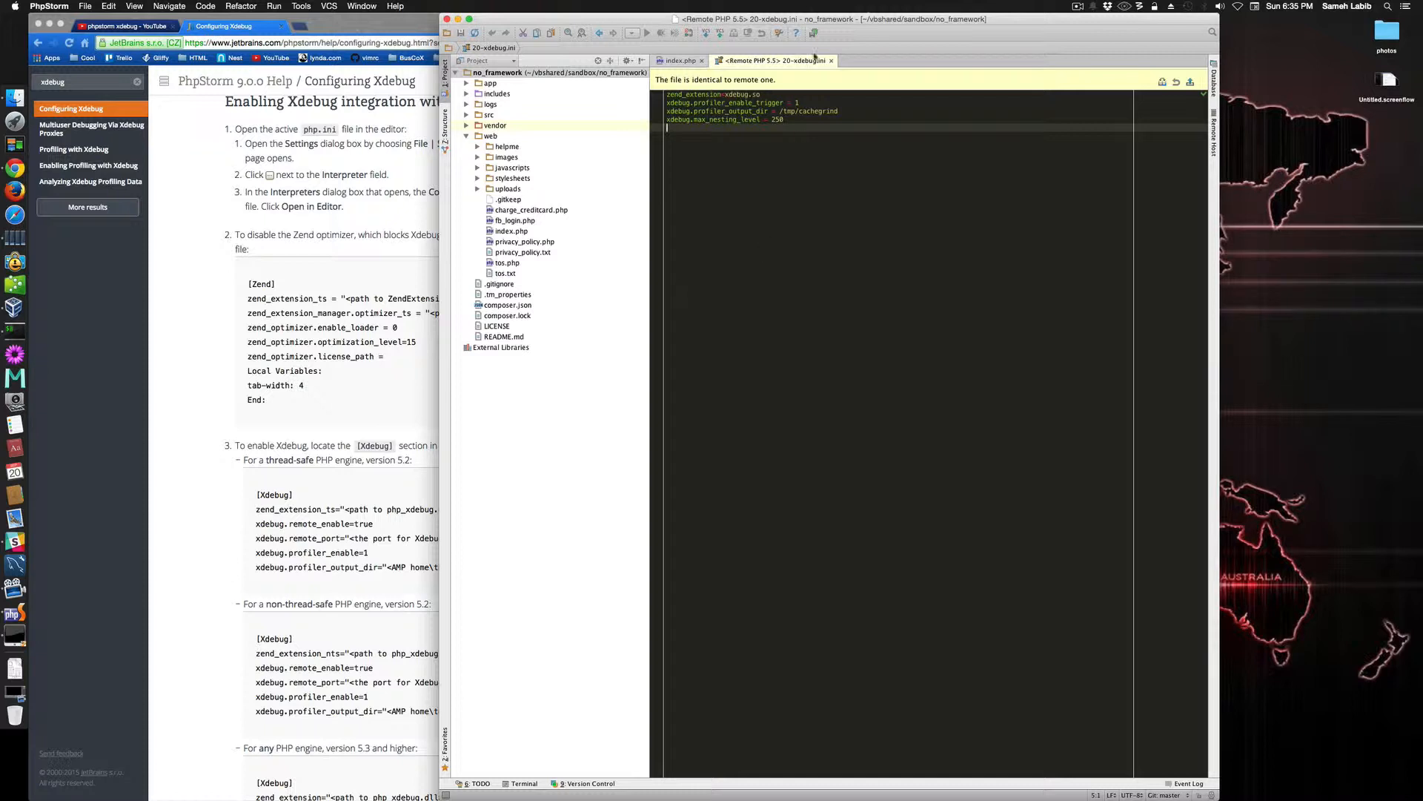
Switch to Firefox and open the My phpinfo() page from the sandbox Dashboard.
{"action": "left_click", "coordinate": [376, 432]}
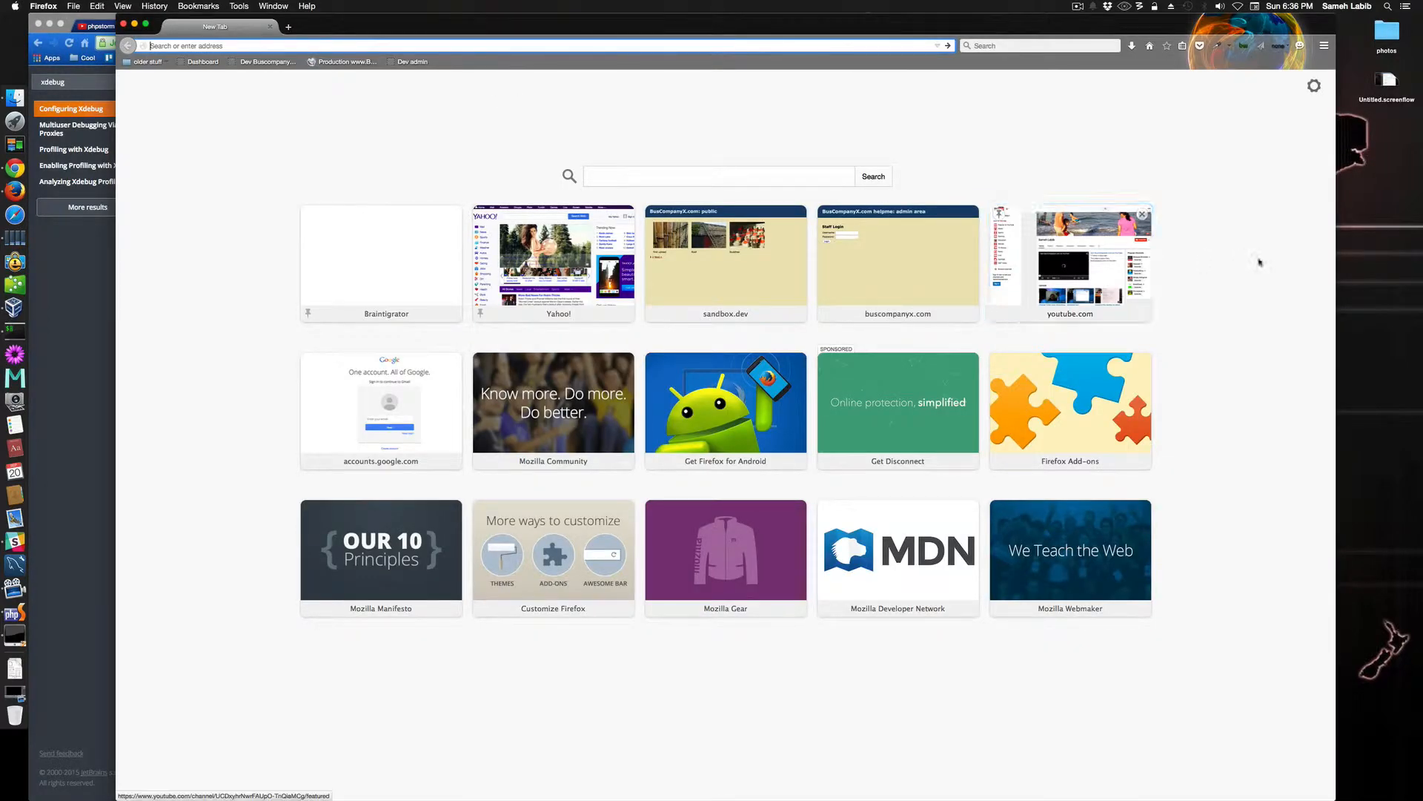
{"action": "left_click", "coordinate": [198, 63]}
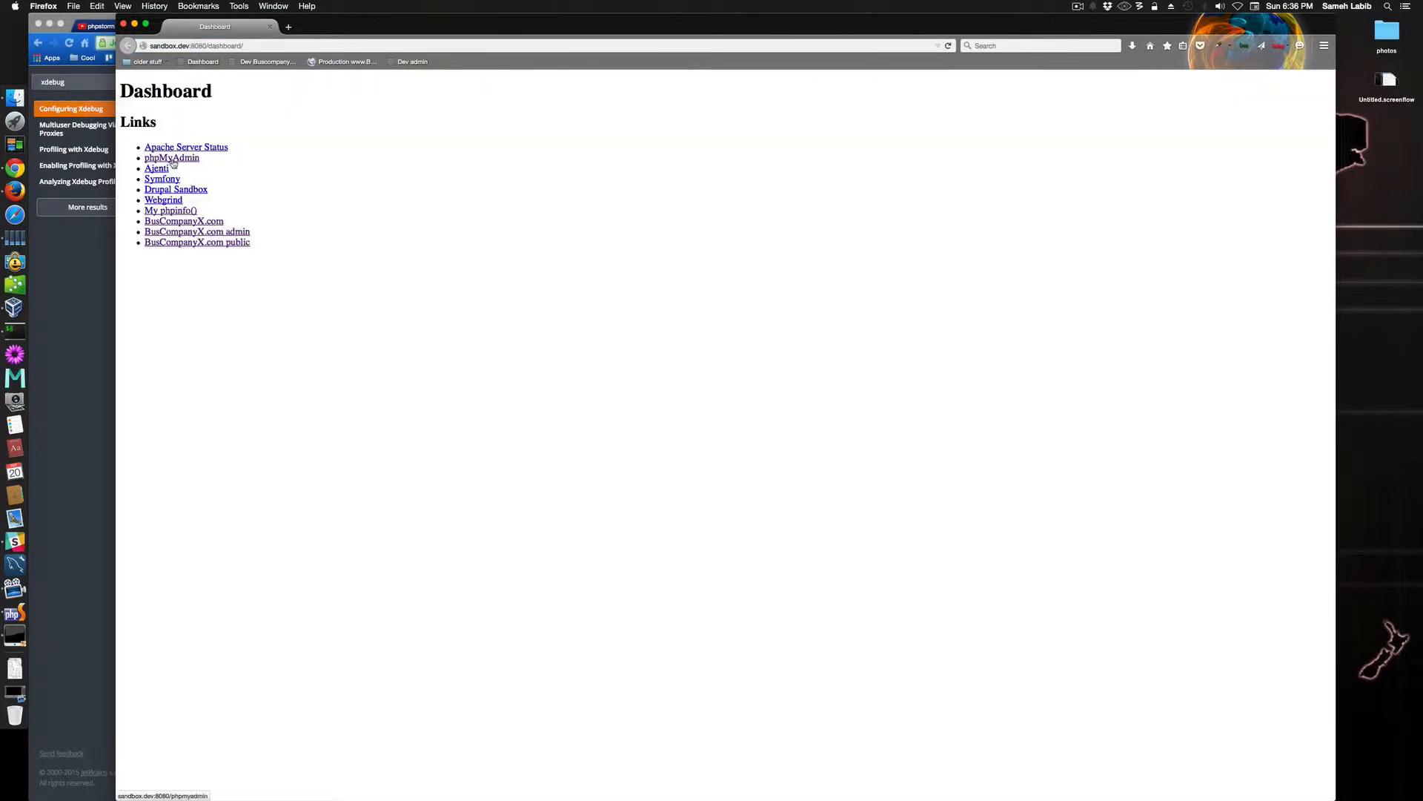
{"action": "left_click", "coordinate": [170, 212]}
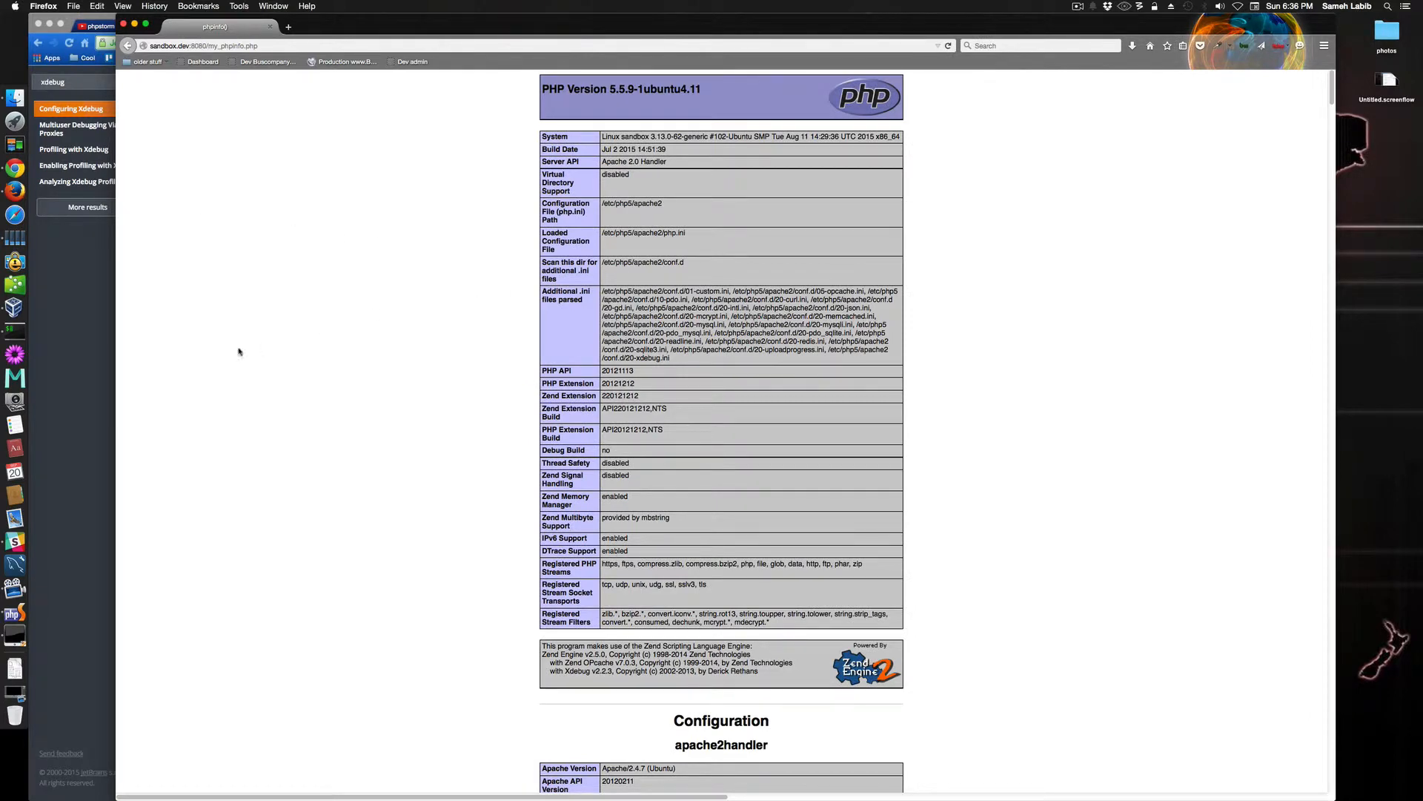
Copy the zend_extension_ts setting name from the Xdebug help page in Chrome and search the phpinfo page in Firefox for it.
{"action": "left_click", "coordinate": [86, 393]}
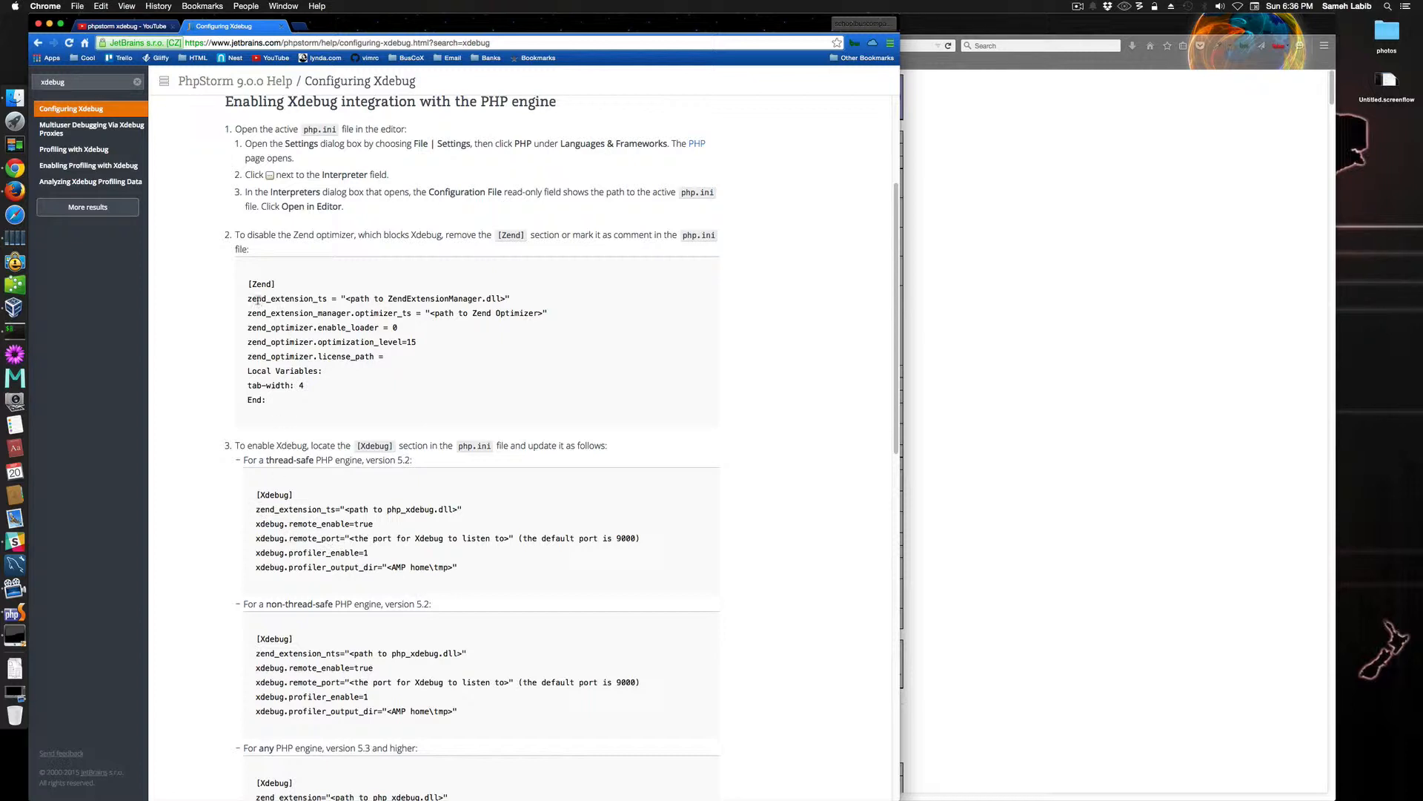
{"action": "left_click_drag", "start_coordinate": [248, 299], "coordinate": [328, 300]}
{"action": "key", "text": "super+c"}
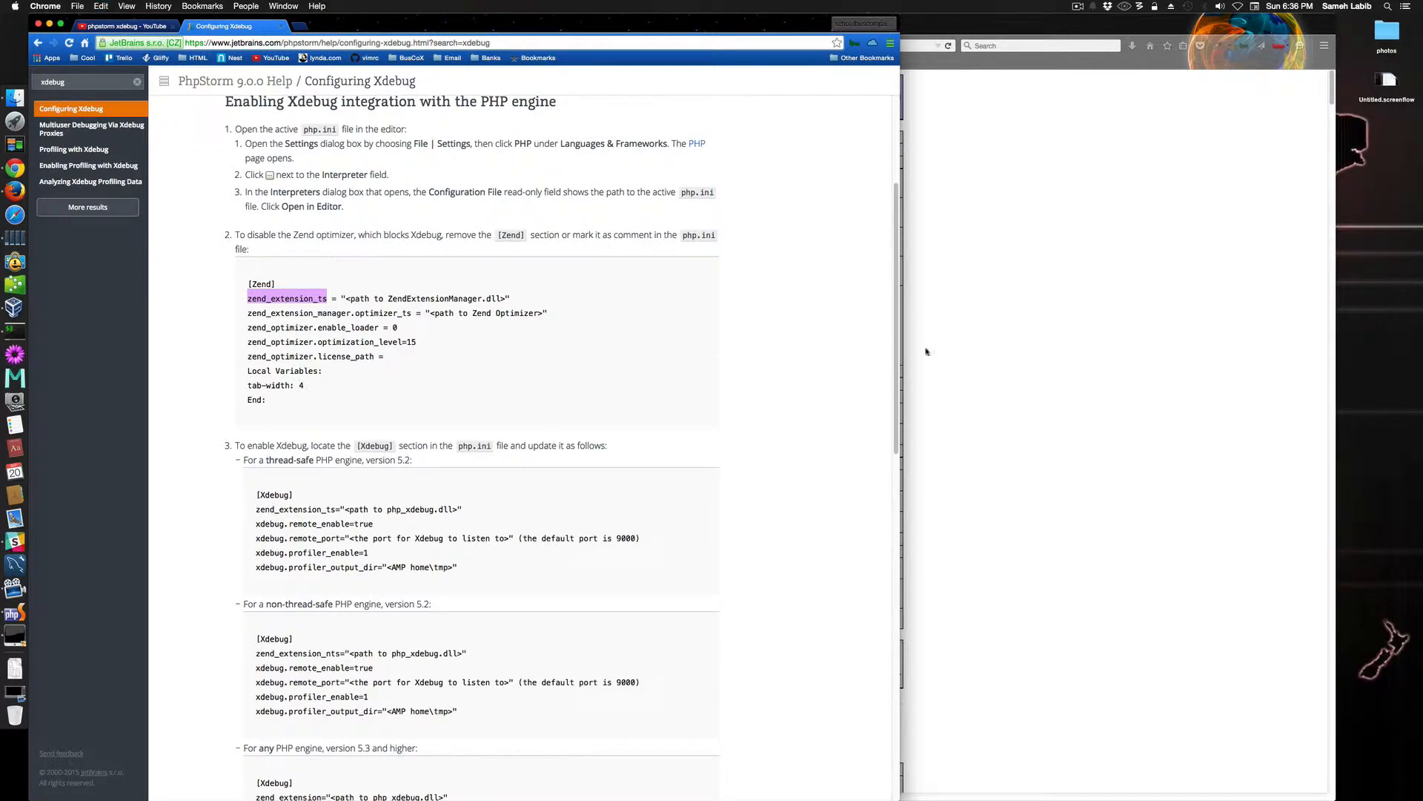
{"action": "left_click", "coordinate": [1038, 332]}
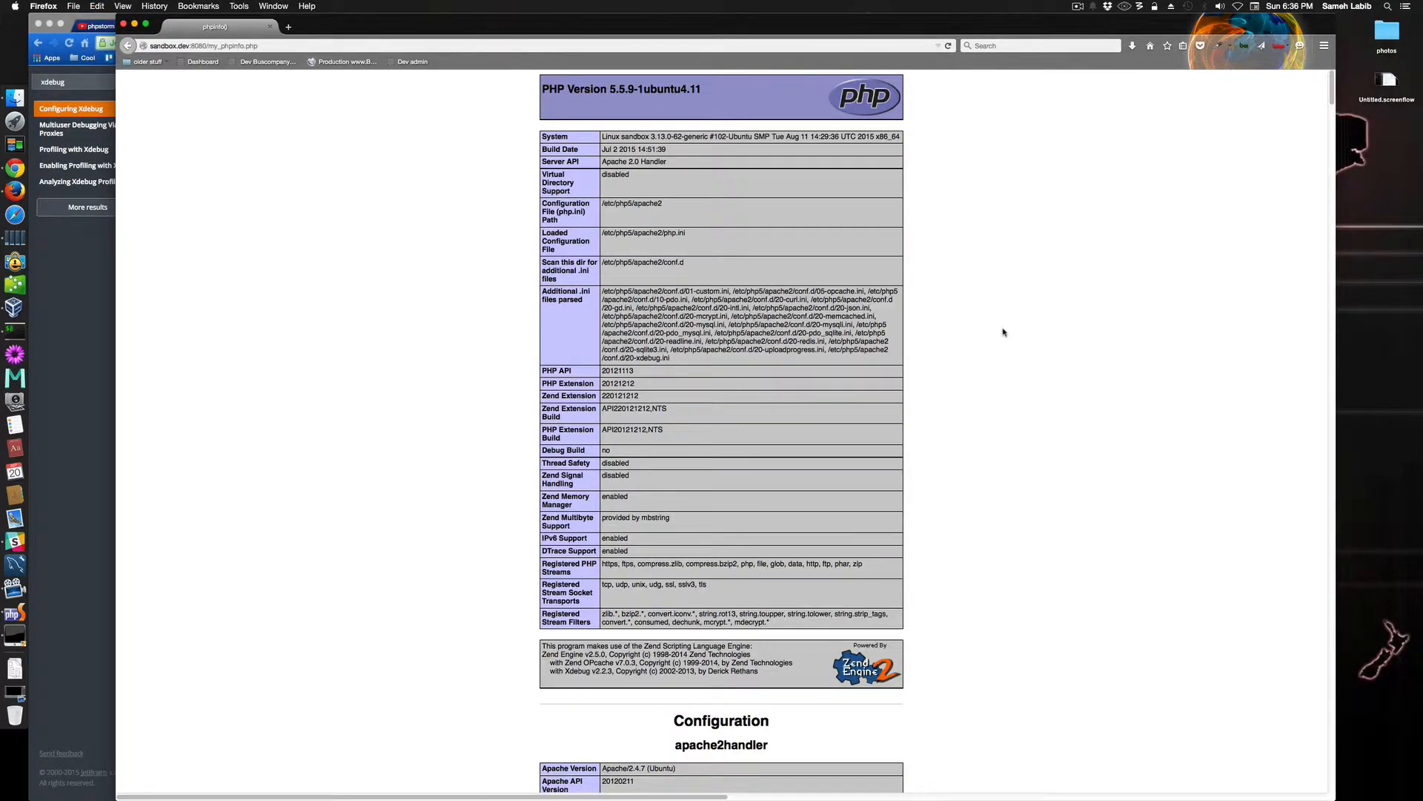
{"action": "key", "text": "super+f"}
{"action": "key", "text": "Right"}
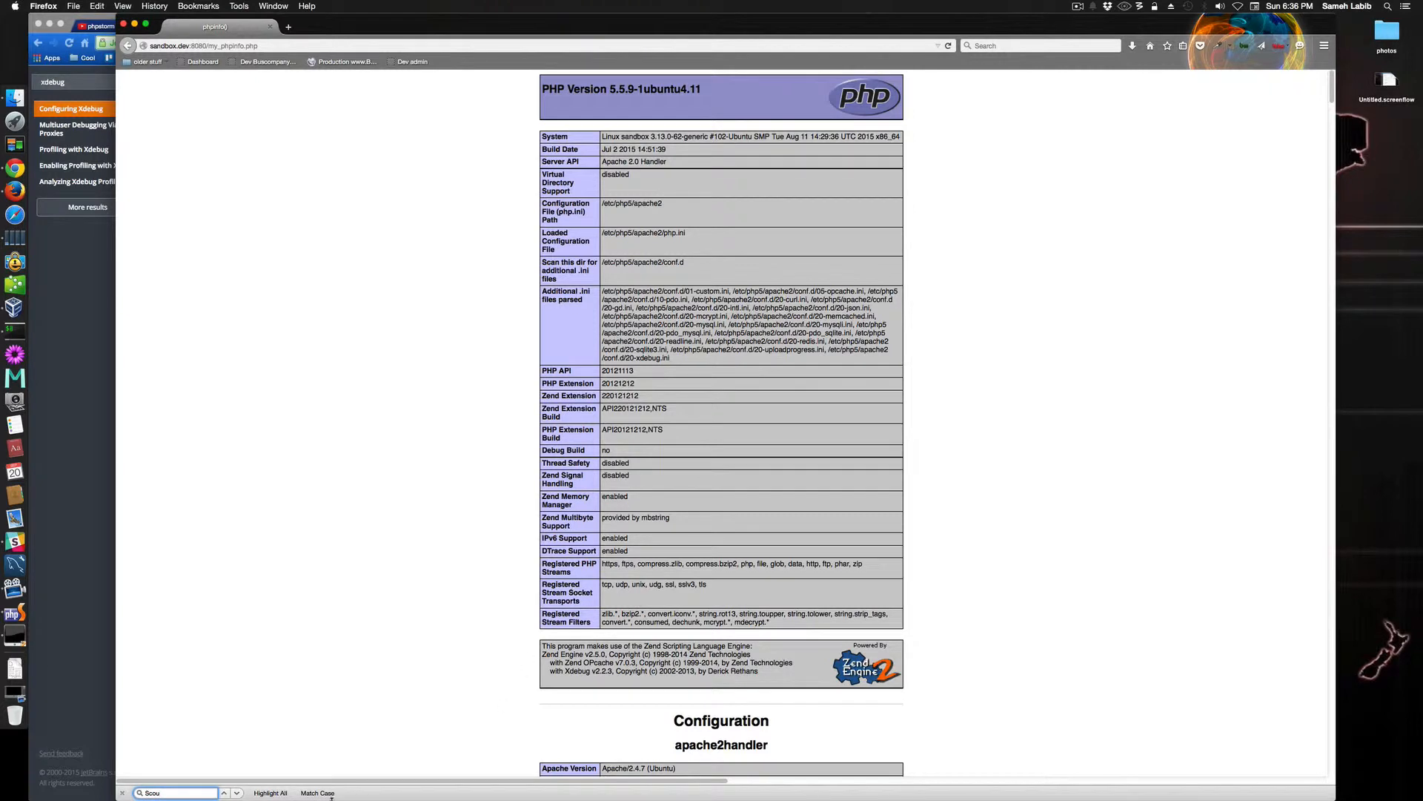
{"action": "double_click", "coordinate": [146, 794]}
{"action": "key", "text": "super+v"}
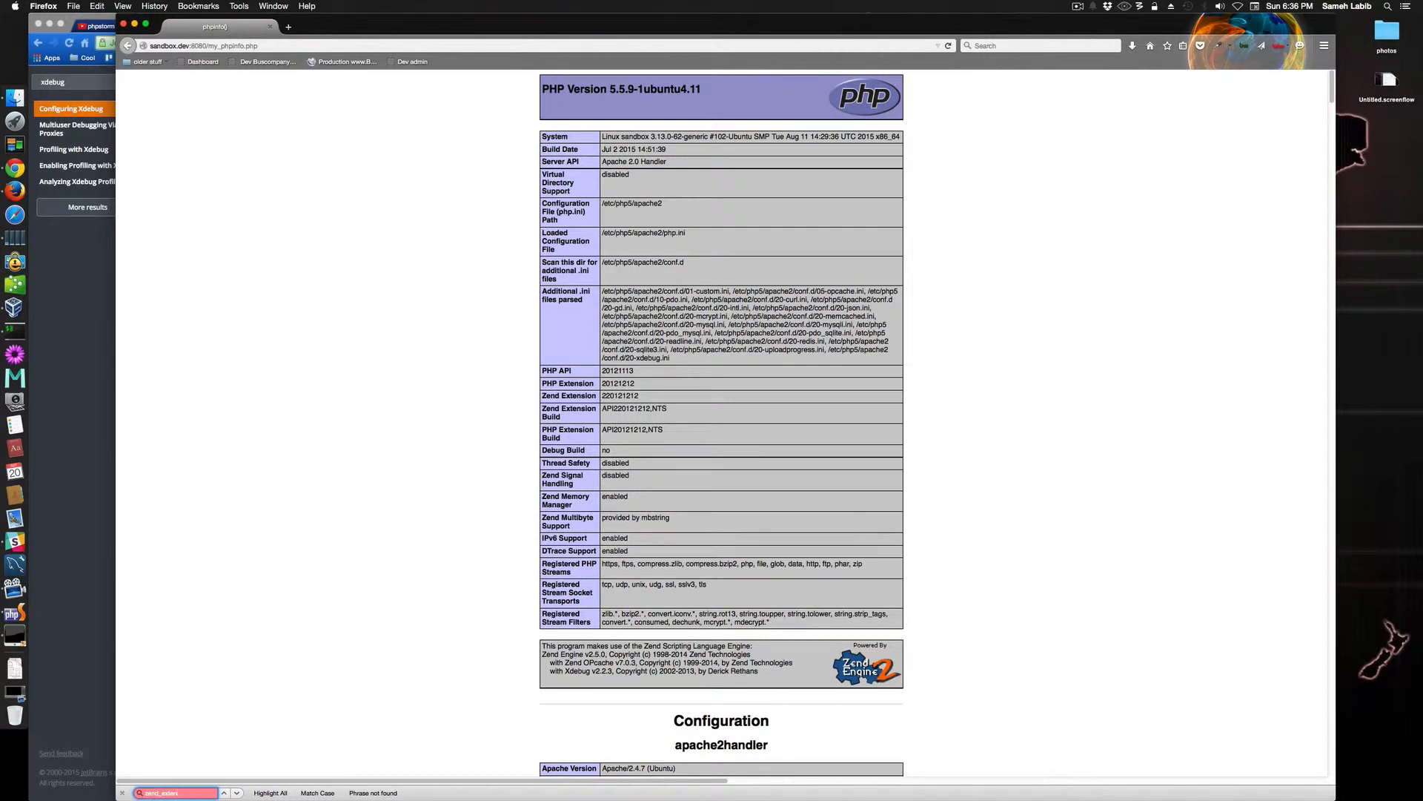
Shorten the phpinfo search to "zend", step through the matches, and return to 20-xdebug.ini in PhpStorm.
{"action": "key", "text": "BackSpace"}
{"action": "key", "text": "BackSpace"}
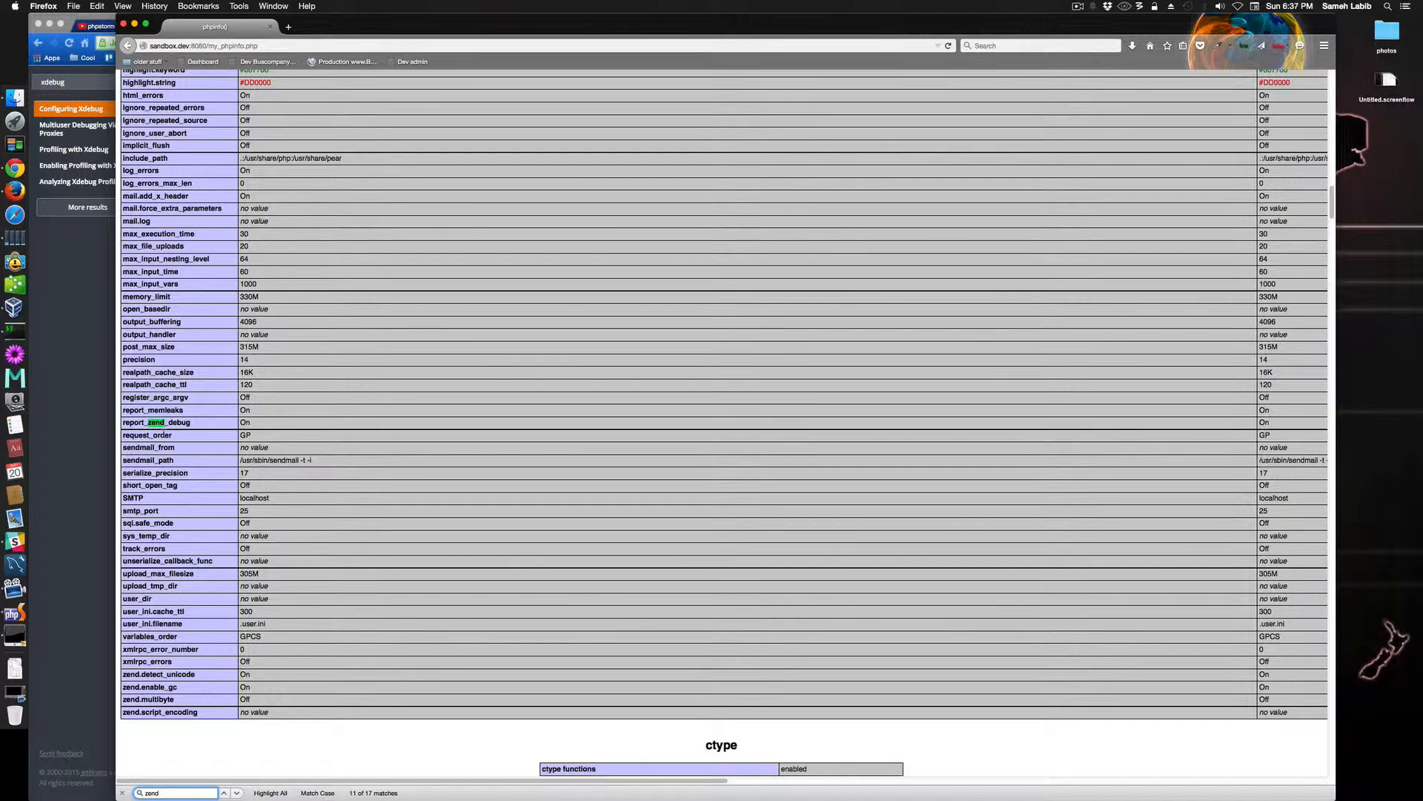
{"action": "left_click", "coordinate": [64, 620]}
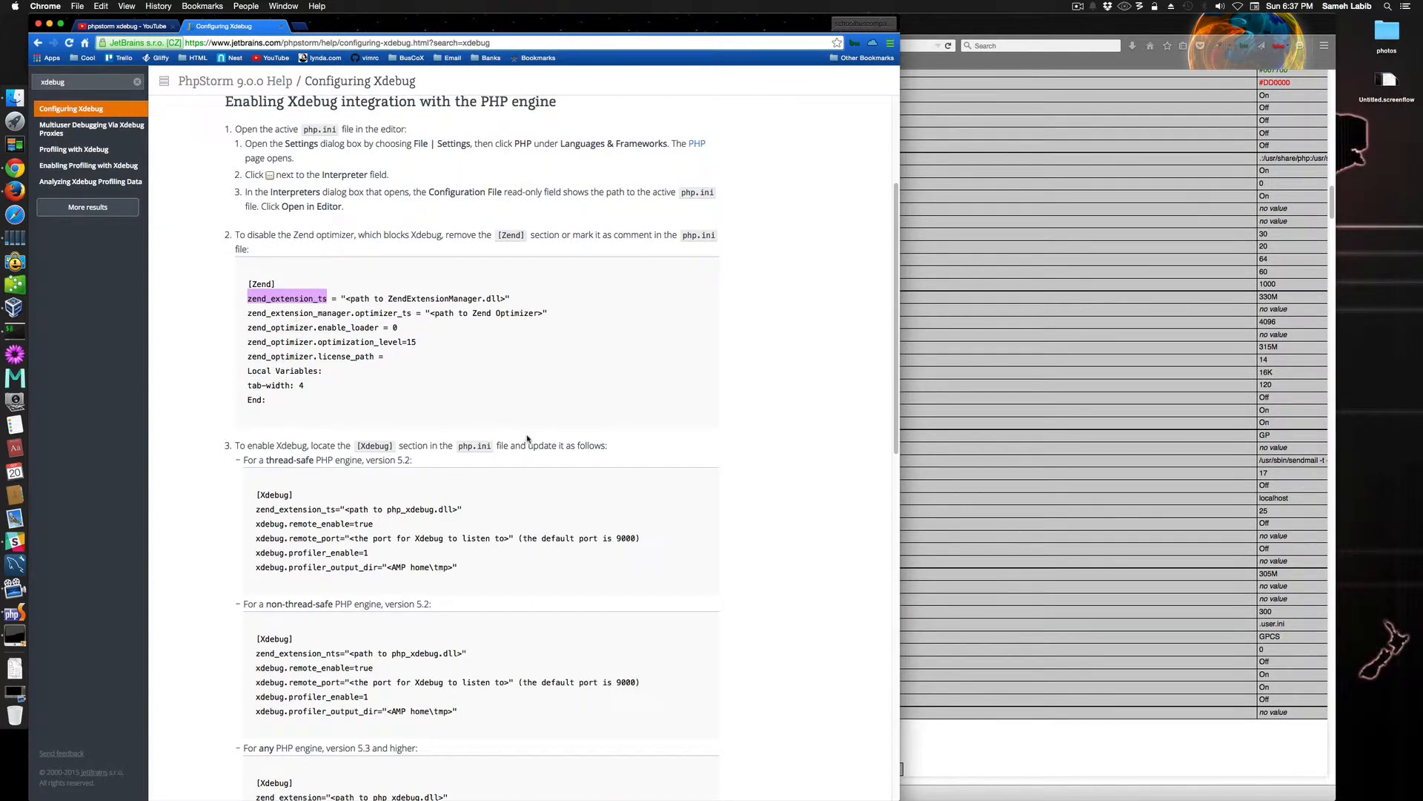
{"action": "left_click", "coordinate": [982, 508]}
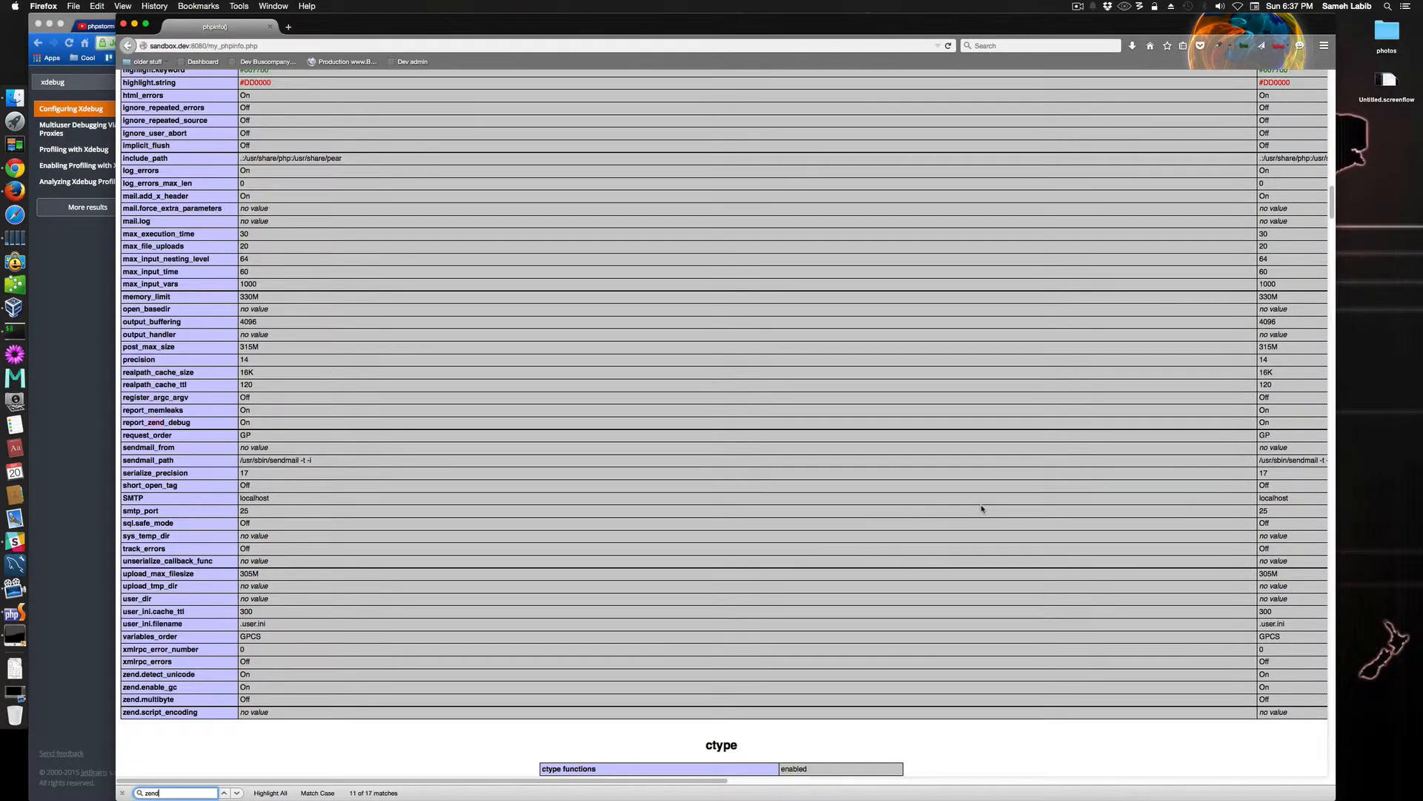
{"action": "left_click", "coordinate": [235, 793]}
{"action": "left_click", "coordinate": [235, 793]}
{"action": "left_click", "coordinate": [236, 793]}
{"action": "left_click", "coordinate": [236, 793]}
{"action": "left_click", "coordinate": [235, 794]}
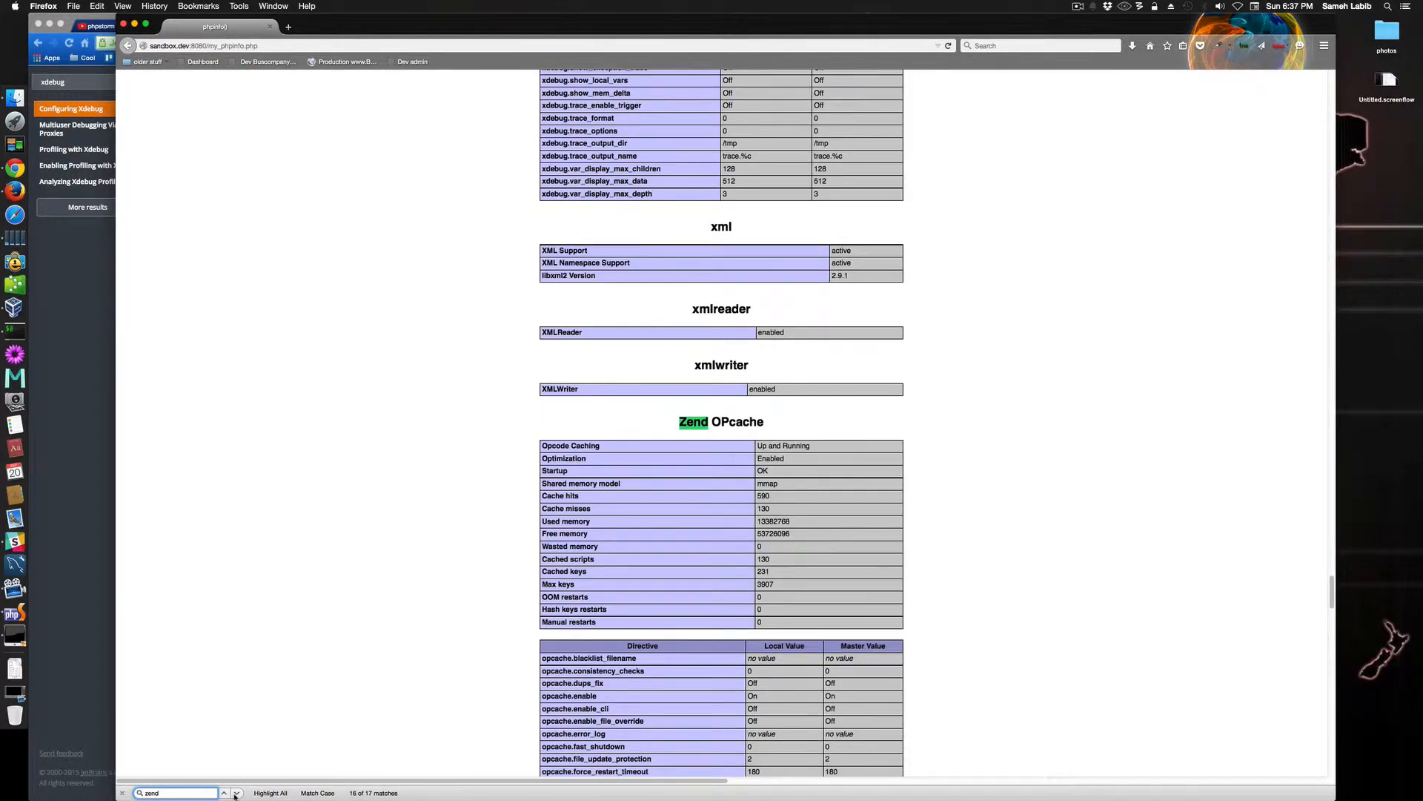
{"action": "left_click", "coordinate": [236, 793]}
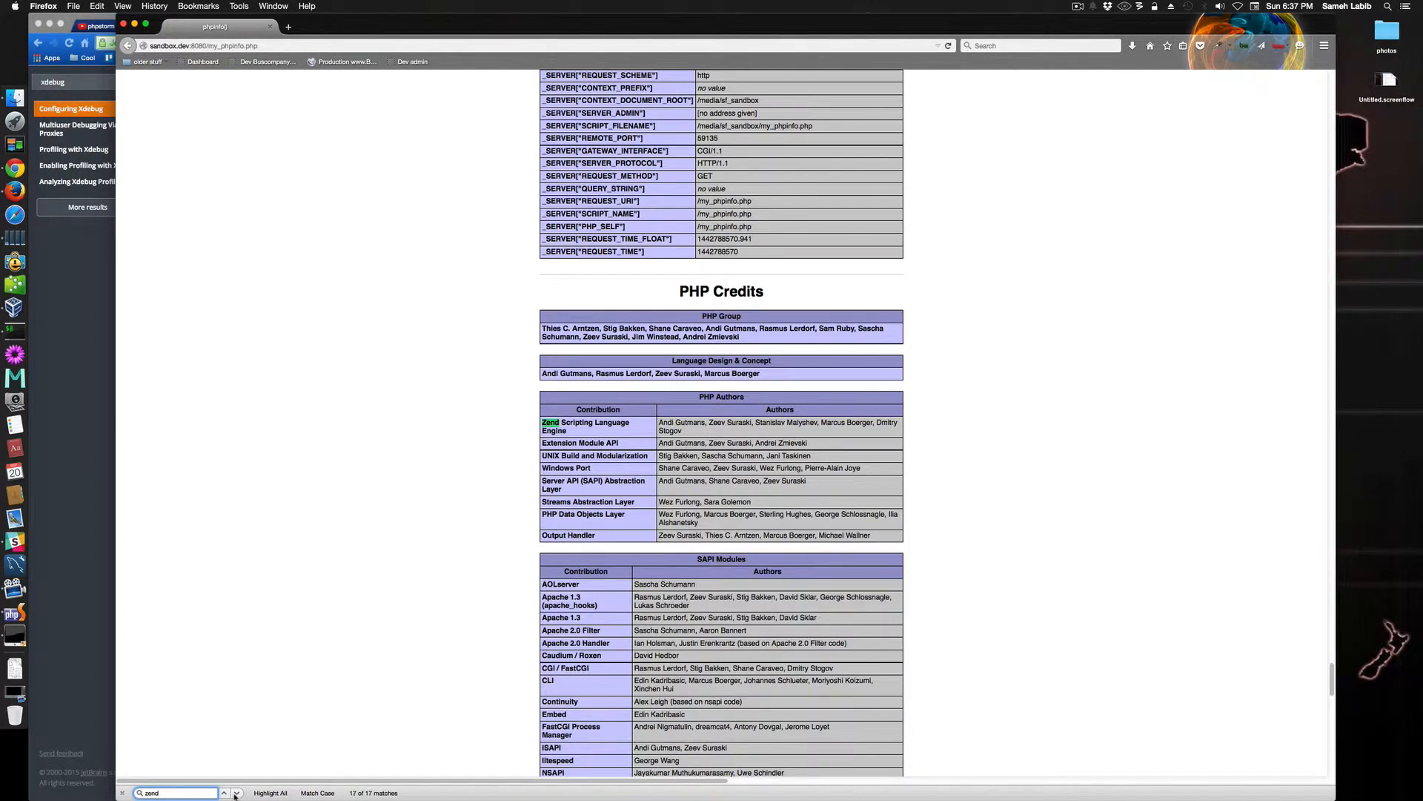
{"action": "left_click", "coordinate": [236, 794]}
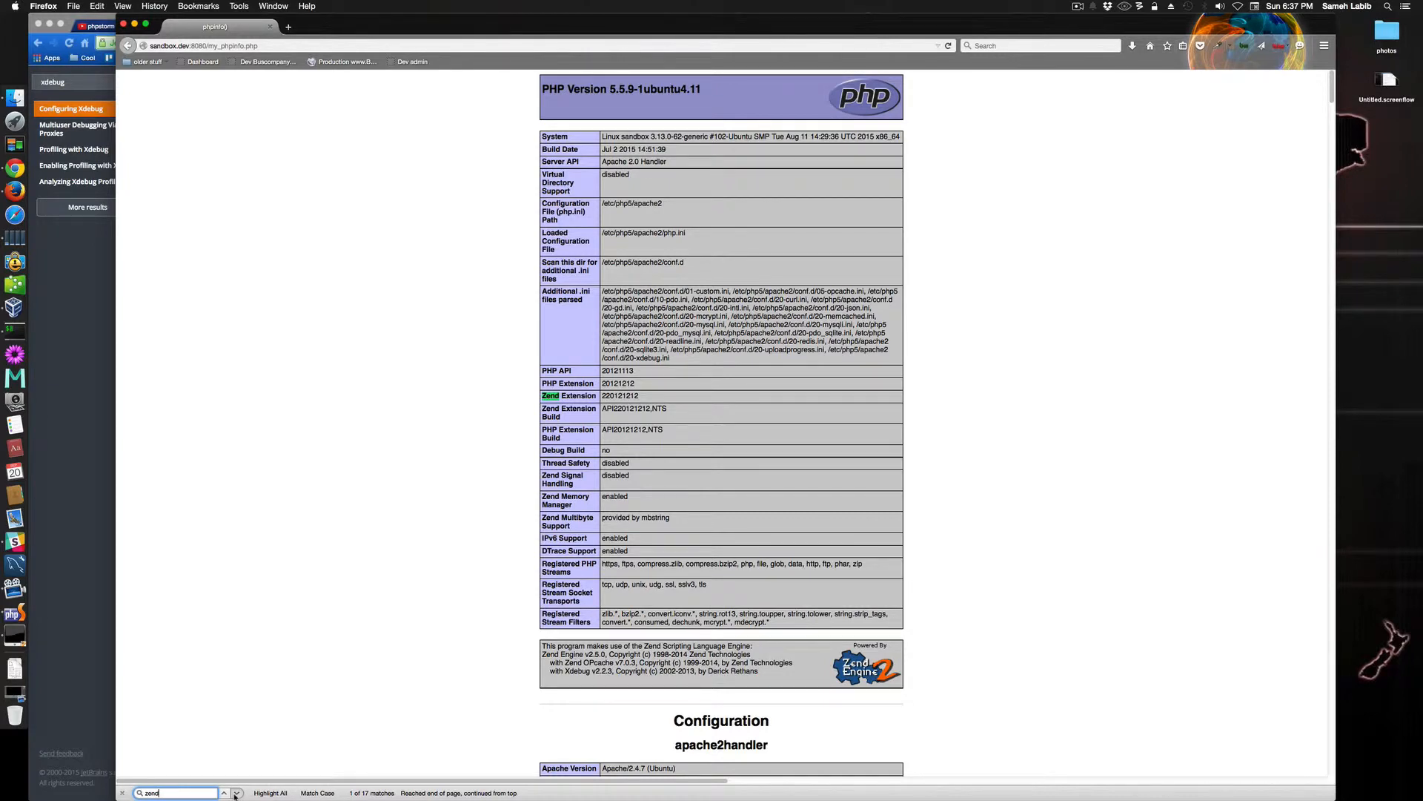
{"action": "left_click", "coordinate": [236, 793]}
{"action": "left_click", "coordinate": [236, 793]}
{"action": "left_click", "coordinate": [222, 793]}
{"action": "left_click", "coordinate": [237, 794]}
{"action": "left_click", "coordinate": [236, 793]}
{"action": "left_click", "coordinate": [237, 794]}
{"action": "left_click", "coordinate": [237, 794]}
{"action": "left_click", "coordinate": [236, 793]}
{"action": "left_click", "coordinate": [236, 793]}
{"action": "left_click", "coordinate": [135, 25]}
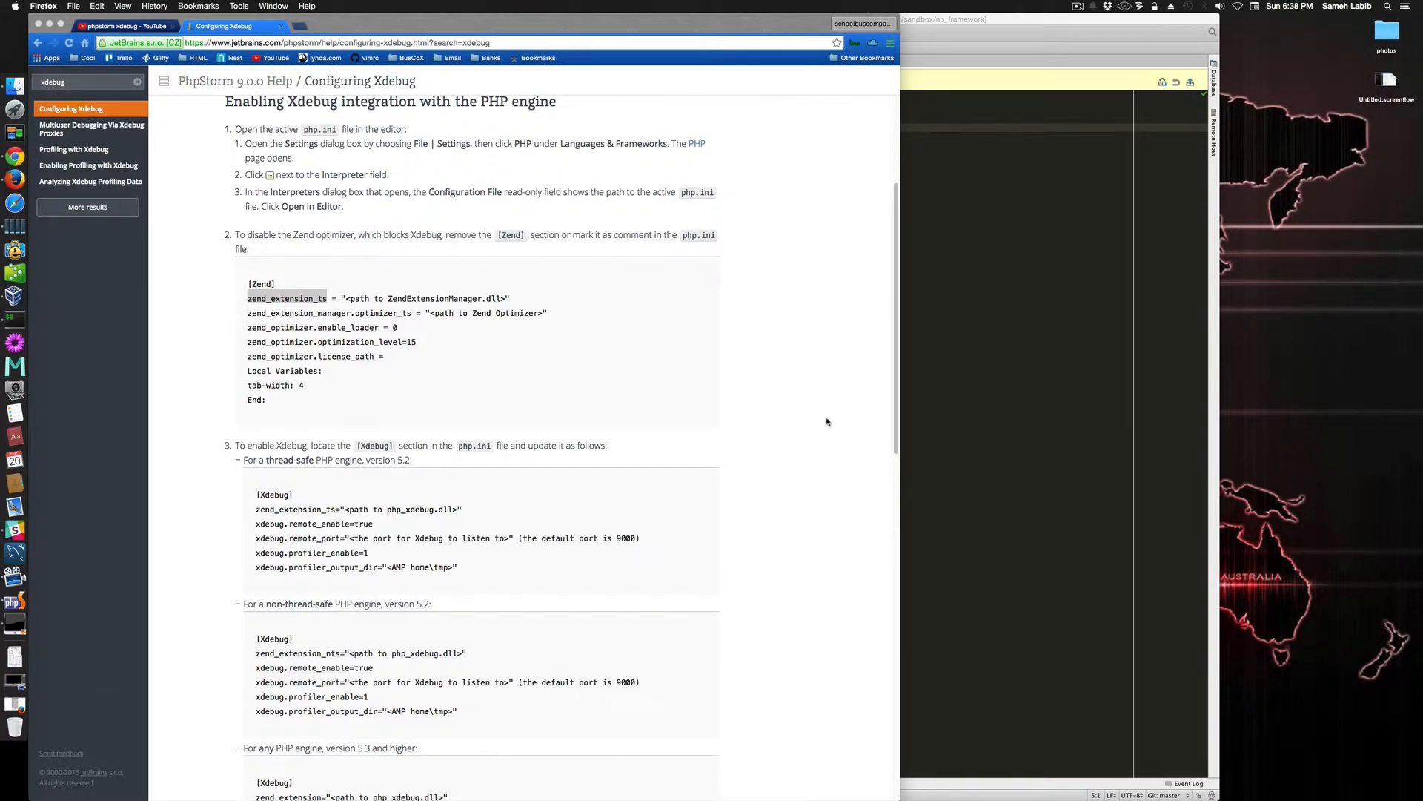
{"action": "left_click", "coordinate": [972, 393]}
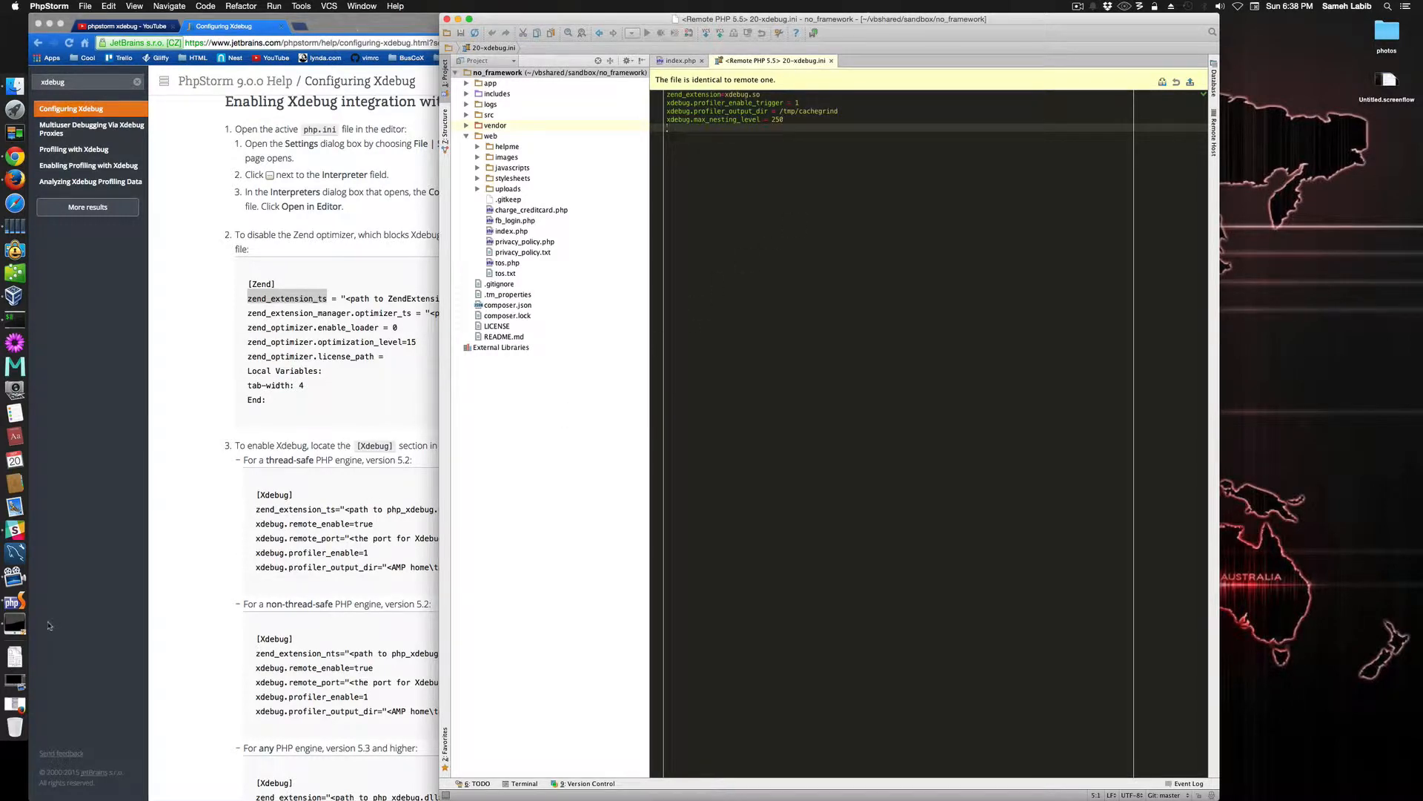
Switch back to the phpinfo page in Firefox and search it for "xdebug" to reach the xdebug section.
{"action": "left_click", "coordinate": [15, 703]}
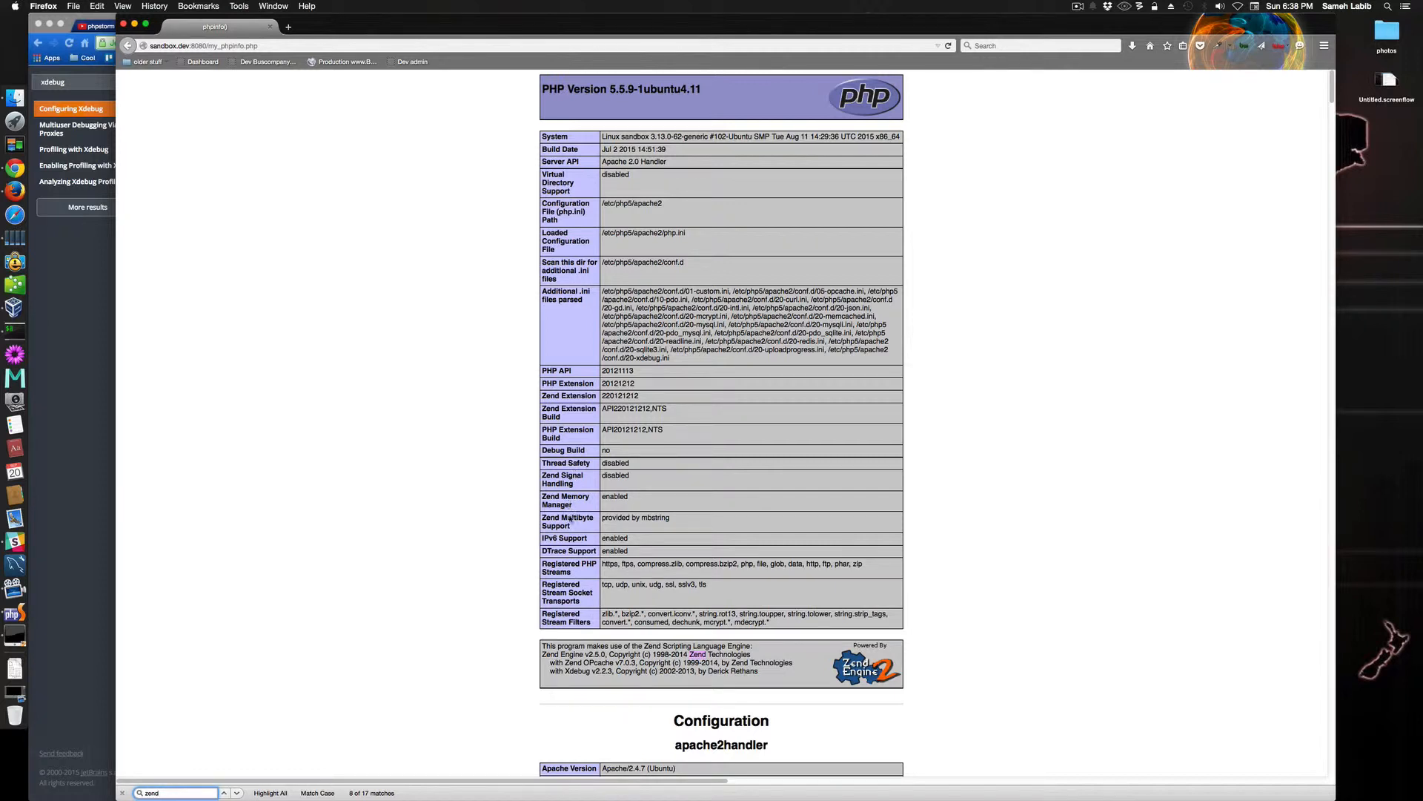
{"action": "key", "text": "BackSpace"}
{"action": "key", "text": "BackSpace"}
{"action": "key", "text": "BackSpace"}
{"action": "key", "text": "BackSpace"}
{"action": "type", "text": "xdebug"}
{"action": "left_click", "coordinate": [238, 794]}
{"action": "left_click", "coordinate": [237, 793]}
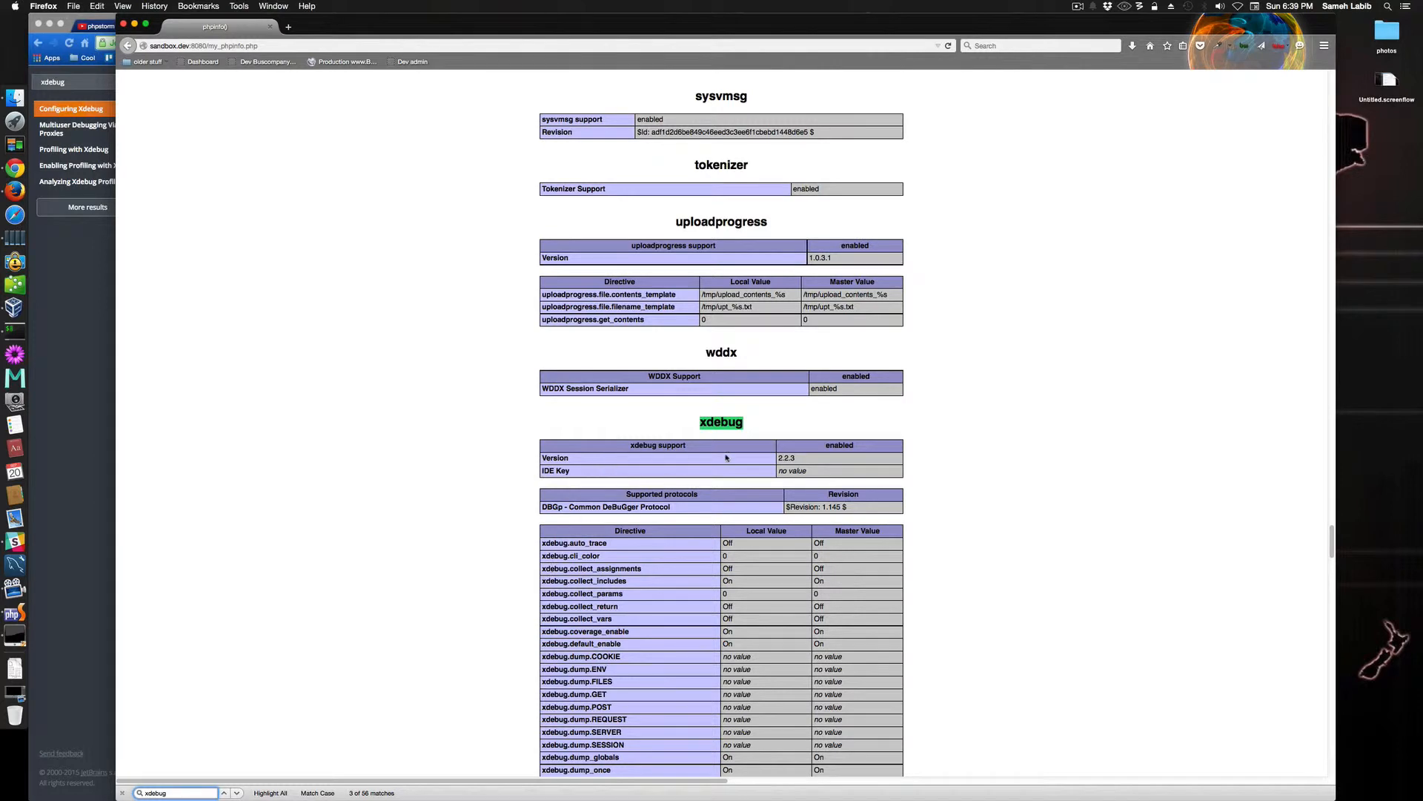
Step through the "xdebug" matches to examine the remote debugging directives in the phpinfo table.
{"action": "left_click", "coordinate": [237, 793]}
{"action": "left_click", "coordinate": [238, 793]}
{"action": "left_click", "coordinate": [237, 792]}
{"action": "left_click", "coordinate": [237, 793]}
{"action": "left_click", "coordinate": [237, 793]}
{"action": "left_click", "coordinate": [237, 792]}
{"action": "left_click", "coordinate": [237, 792]}
{"action": "left_click", "coordinate": [237, 792]}
{"action": "left_click", "coordinate": [237, 793]}
{"action": "left_click", "coordinate": [237, 793]}
{"action": "left_click", "coordinate": [237, 793]}
{"action": "left_click", "coordinate": [237, 792]}
{"action": "left_click", "coordinate": [237, 793]}
{"action": "left_click", "coordinate": [238, 792]}
{"action": "left_click", "coordinate": [237, 792]}
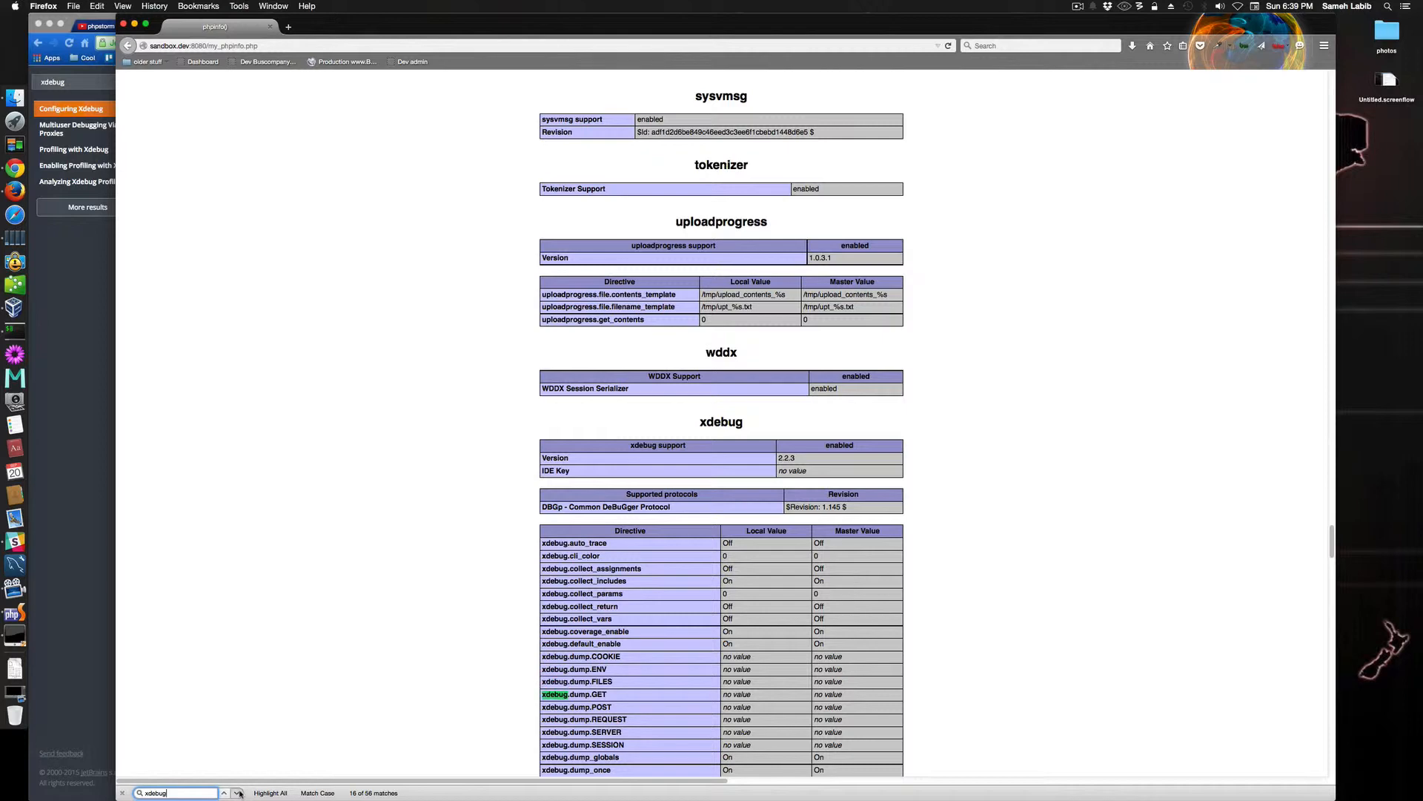
{"action": "left_click", "coordinate": [238, 793]}
{"action": "left_click", "coordinate": [237, 792]}
{"action": "key", "text": "Return"}
{"action": "key", "text": "Return"}
{"action": "key", "text": "Return"}
{"action": "key", "text": "Return"}
{"action": "key", "text": "Return"}
{"action": "key", "text": "Return"}
{"action": "key", "text": "Return"}
{"action": "key", "text": "Return"}
{"action": "key", "text": "Return"}
{"action": "key", "text": "Return"}
{"action": "key", "text": "Return"}
{"action": "key", "text": "Return"}
{"action": "key", "text": "Return"}
{"action": "key", "text": "Return"}
{"action": "key", "text": "Return"}
{"action": "key", "text": "Return"}
{"action": "key", "text": "Return"}
{"action": "key", "text": "Return"}
{"action": "key", "text": "Return"}
{"action": "key", "text": "Return"}
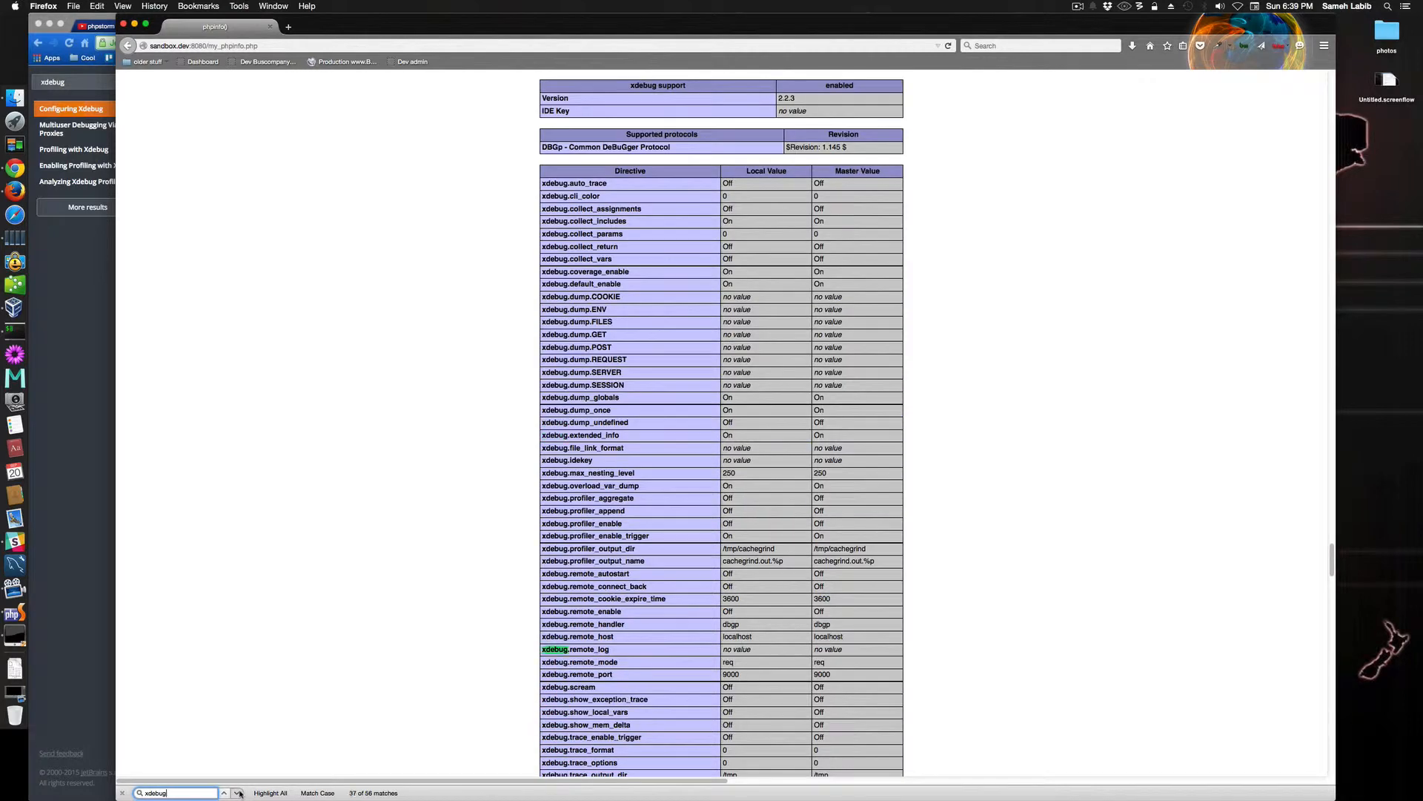
{"action": "key", "text": "Return"}
{"action": "key", "text": "Return"}
{"action": "key", "text": "Return"}
{"action": "key", "text": "Return"}
{"action": "key", "text": "Return"}
{"action": "key", "text": "Return"}
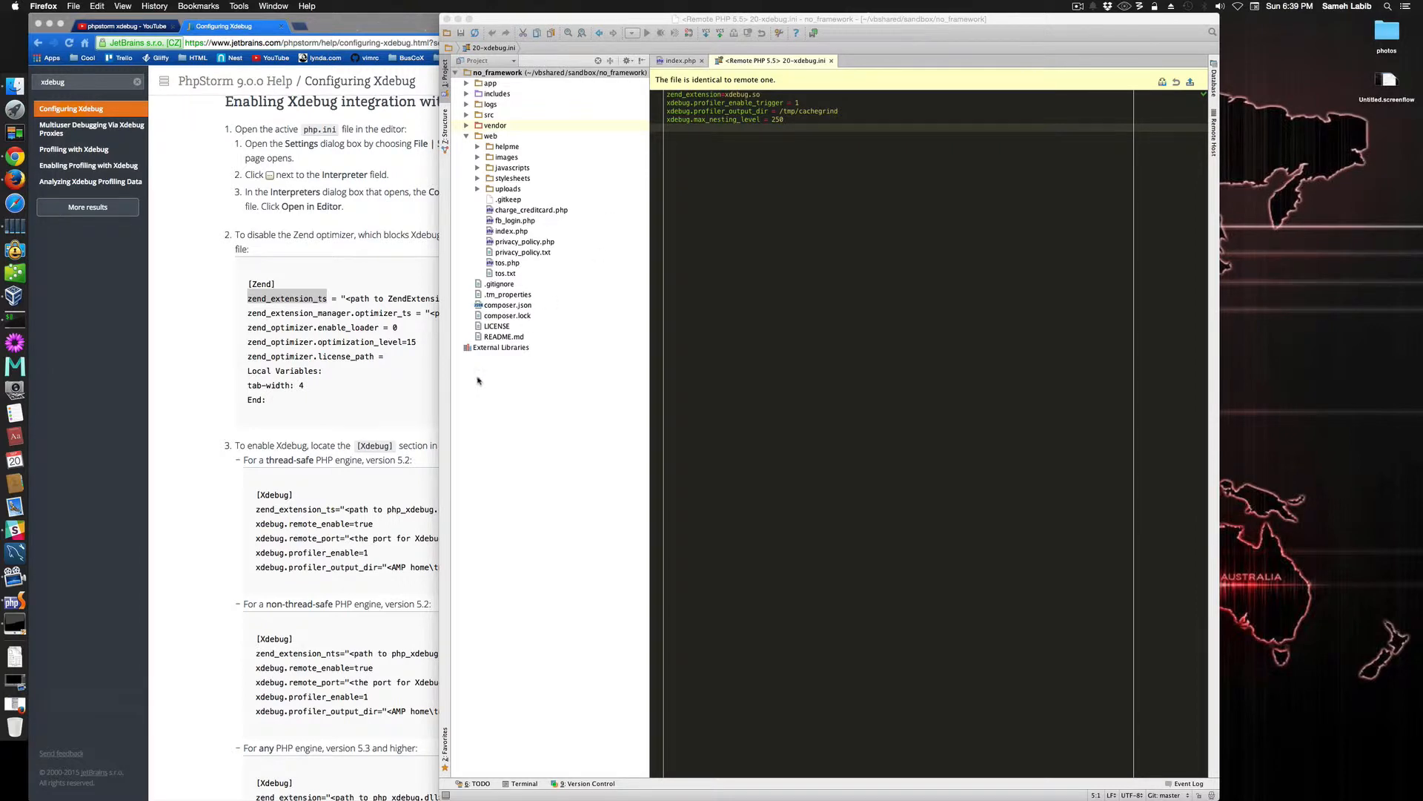
Switch to PhpStorm, open the Remote PHP 5.5 interpreter's php.ini in the editor again, and close the interpreter settings and preferences.
{"action": "left_click", "coordinate": [842, 211]}
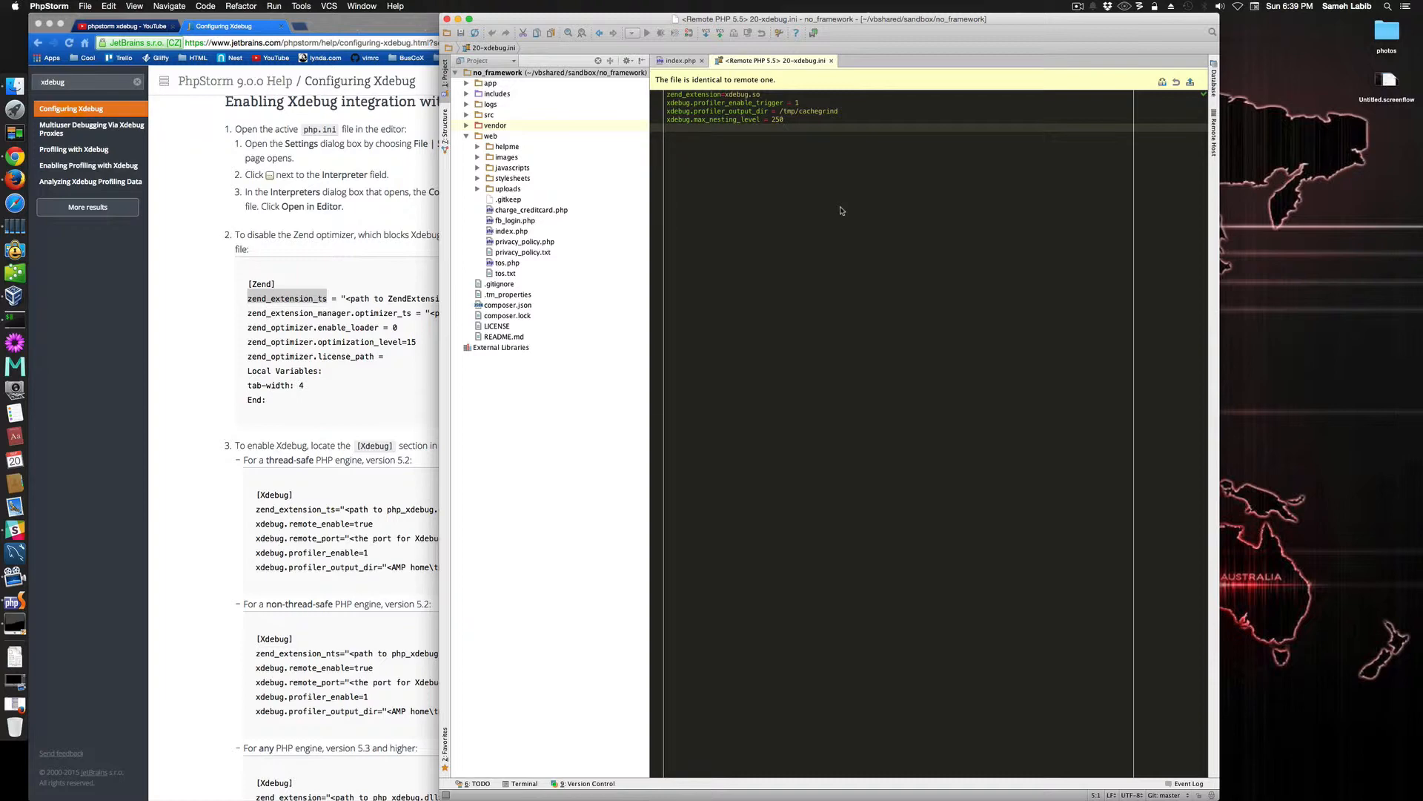
{"action": "key", "text": "super+comma"}
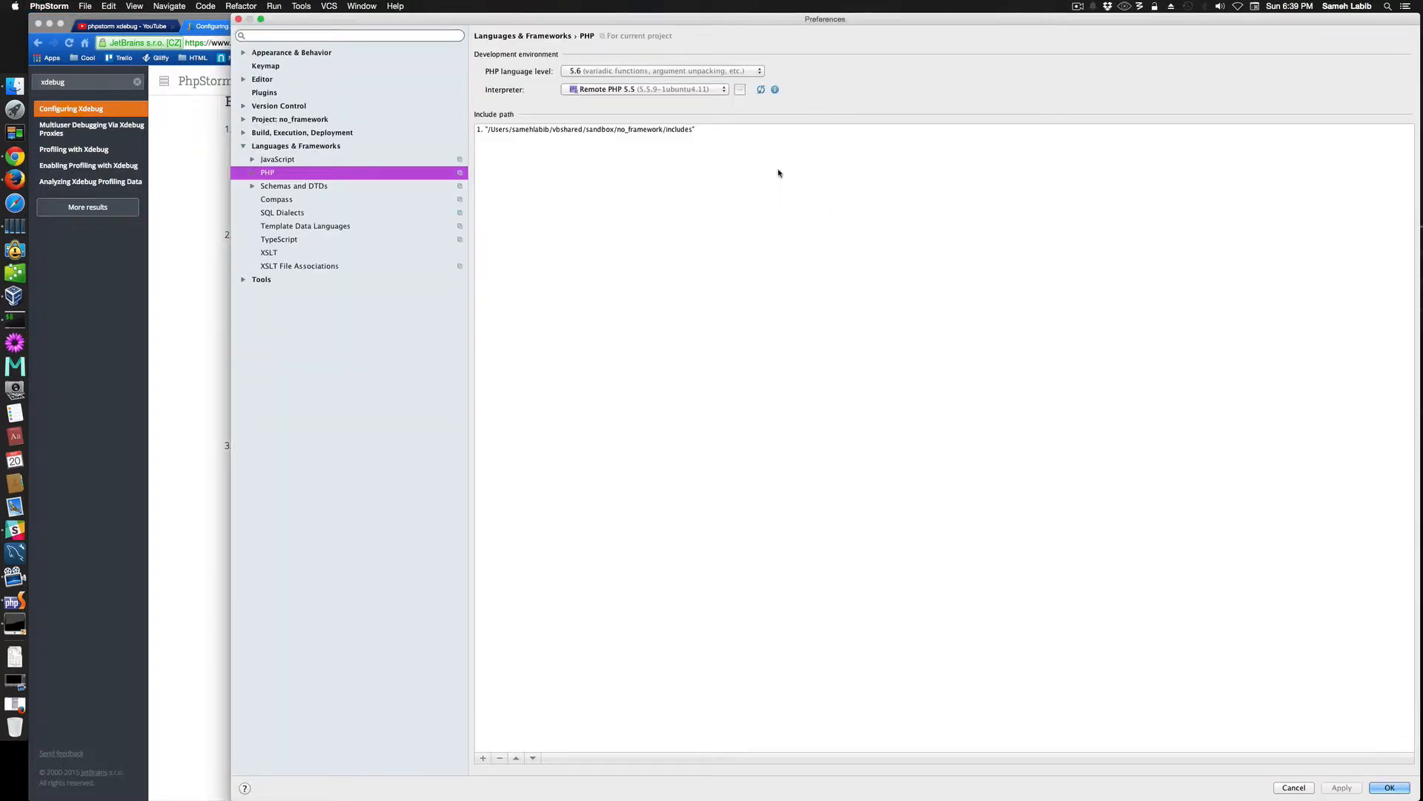
{"action": "left_click", "coordinate": [741, 89]}
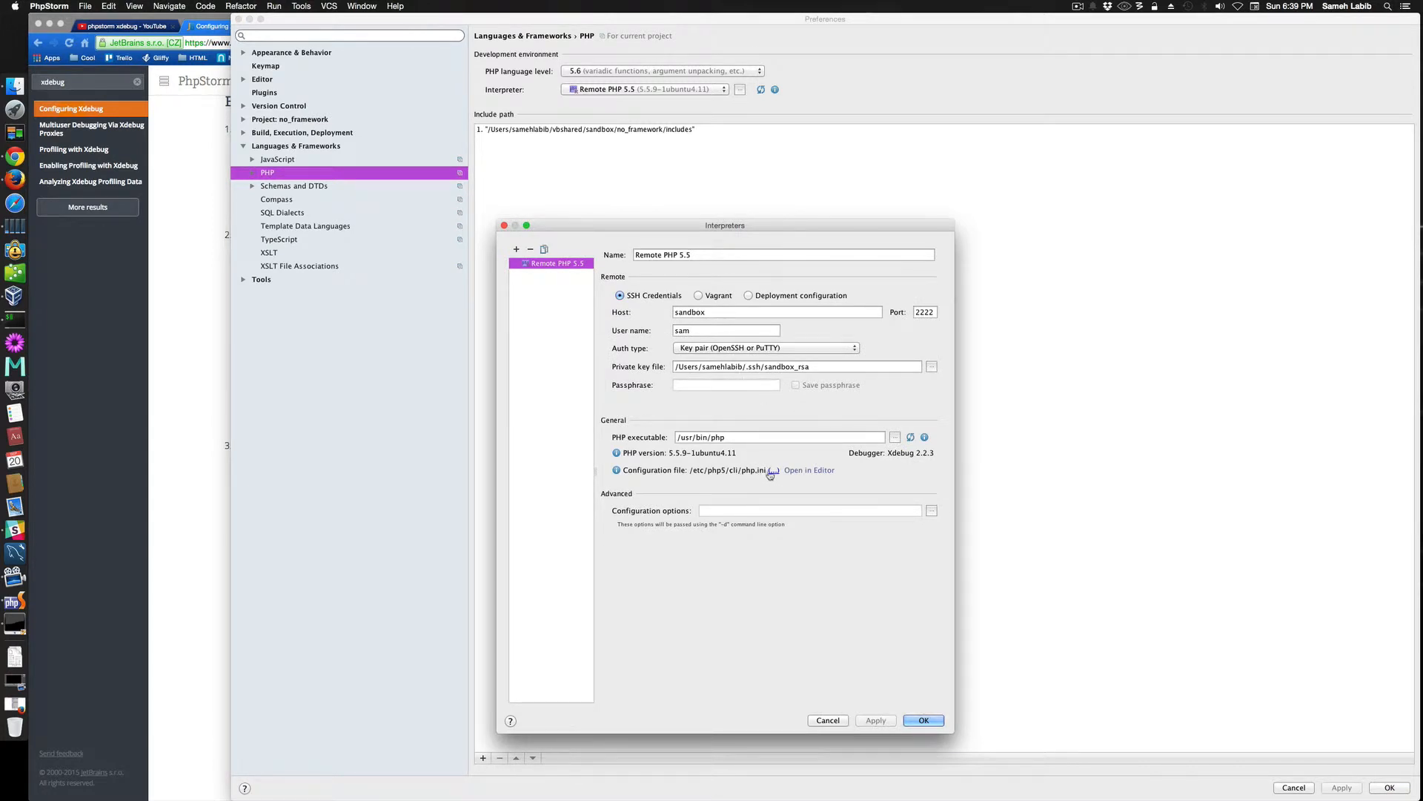
{"action": "left_click", "coordinate": [796, 473]}
{"action": "left_click", "coordinate": [913, 720]}
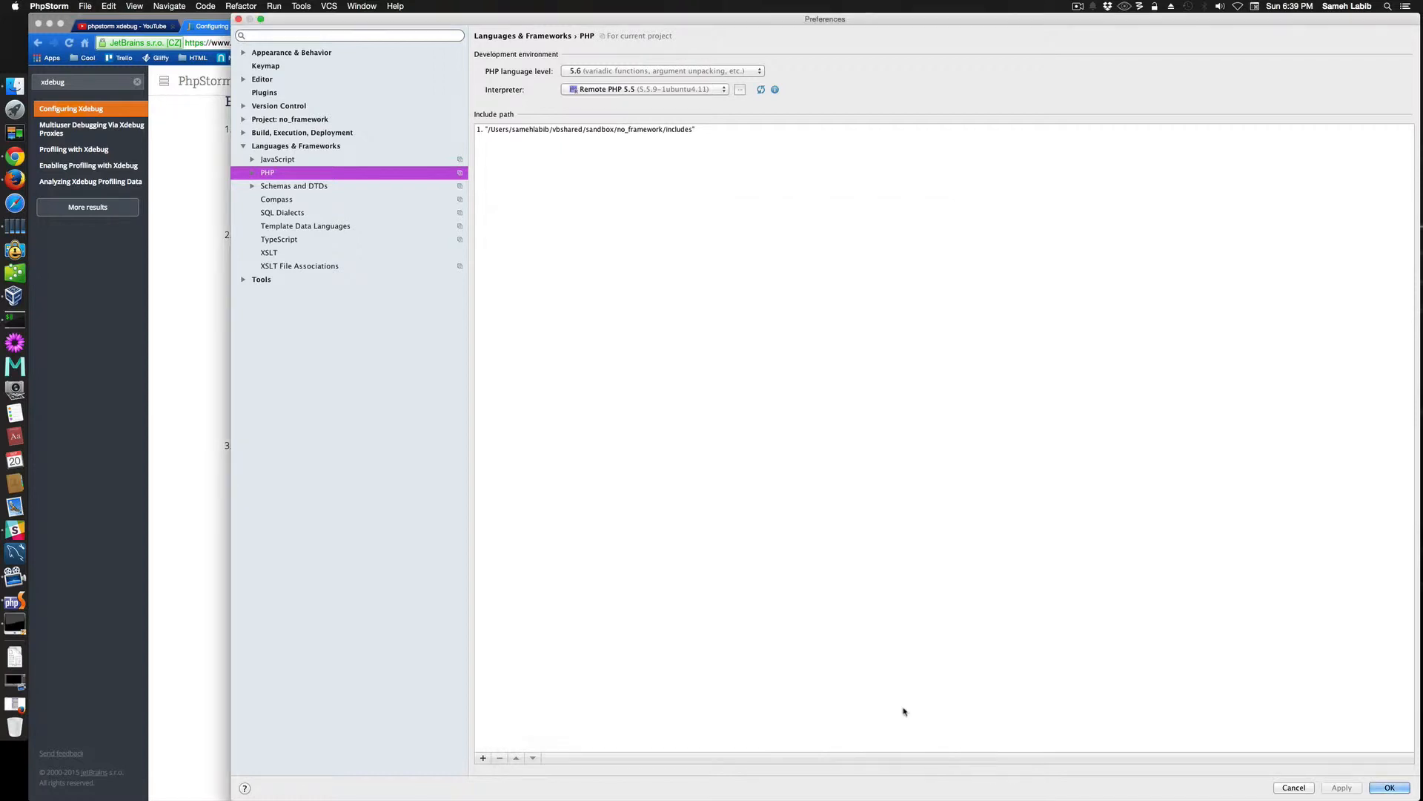
{"action": "left_click", "coordinate": [238, 19]}
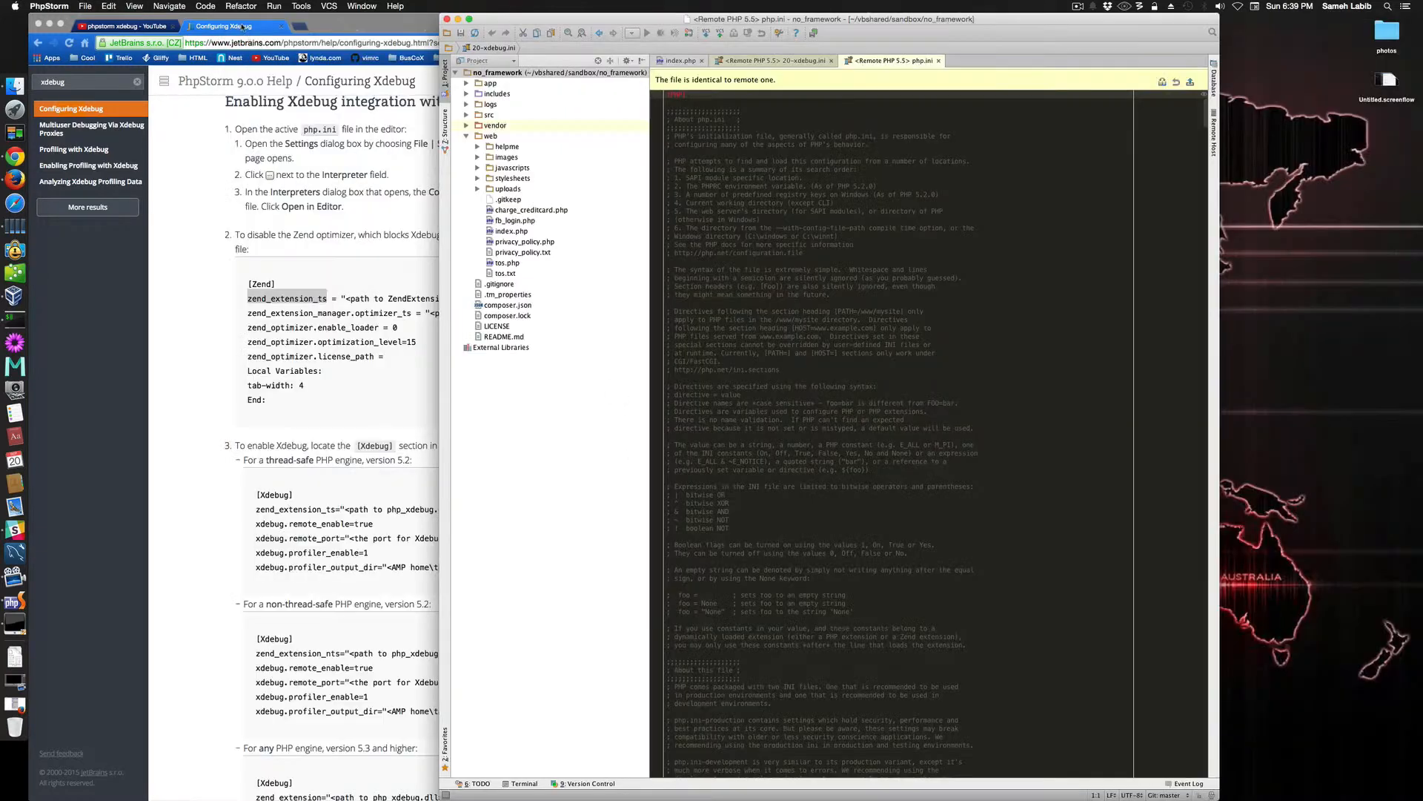
Search the remote php.ini for "xde", then clear the search and close the file.
{"action": "left_click", "coordinate": [877, 61]}
{"action": "key", "text": "super+f"}
{"action": "type", "text": "x"}
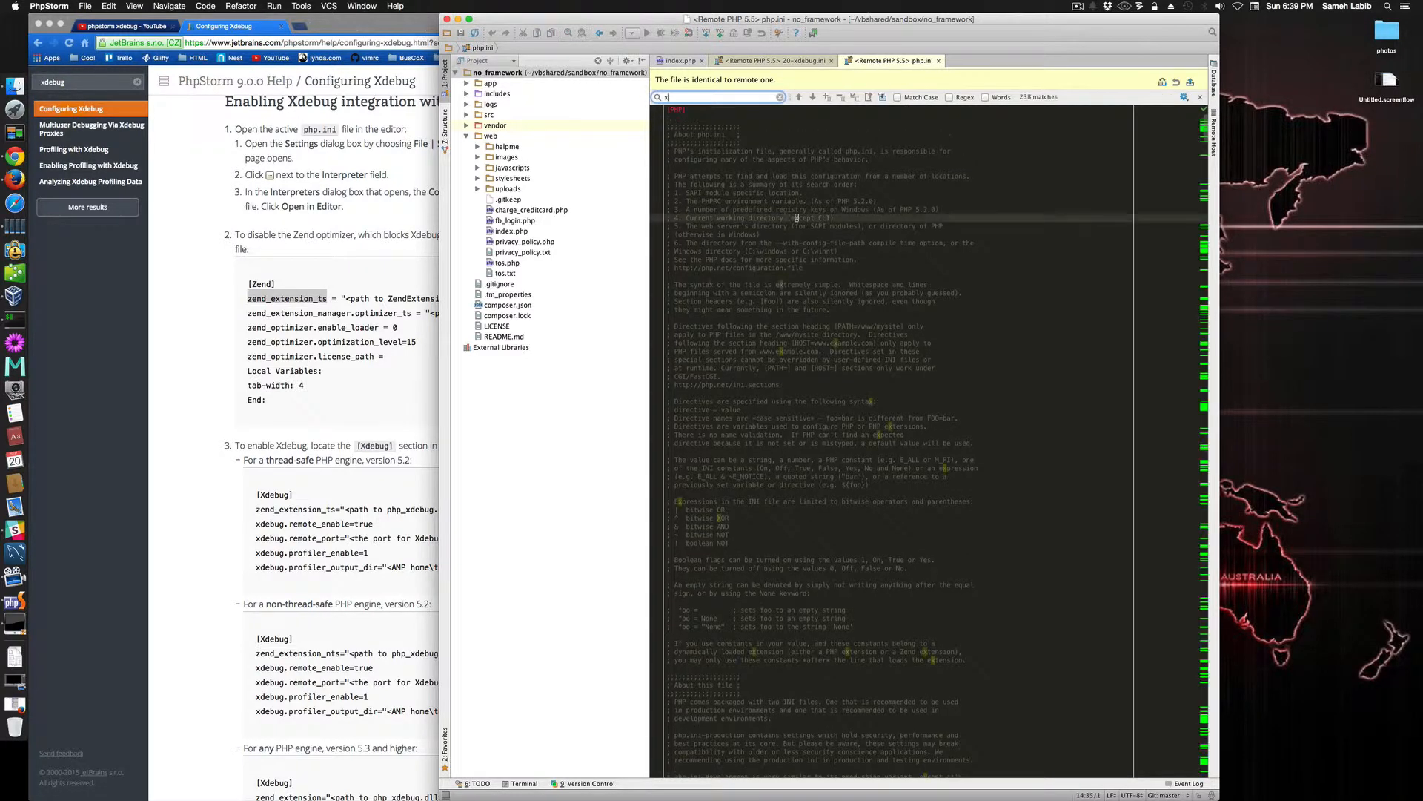
{"action": "type", "text": "de"}
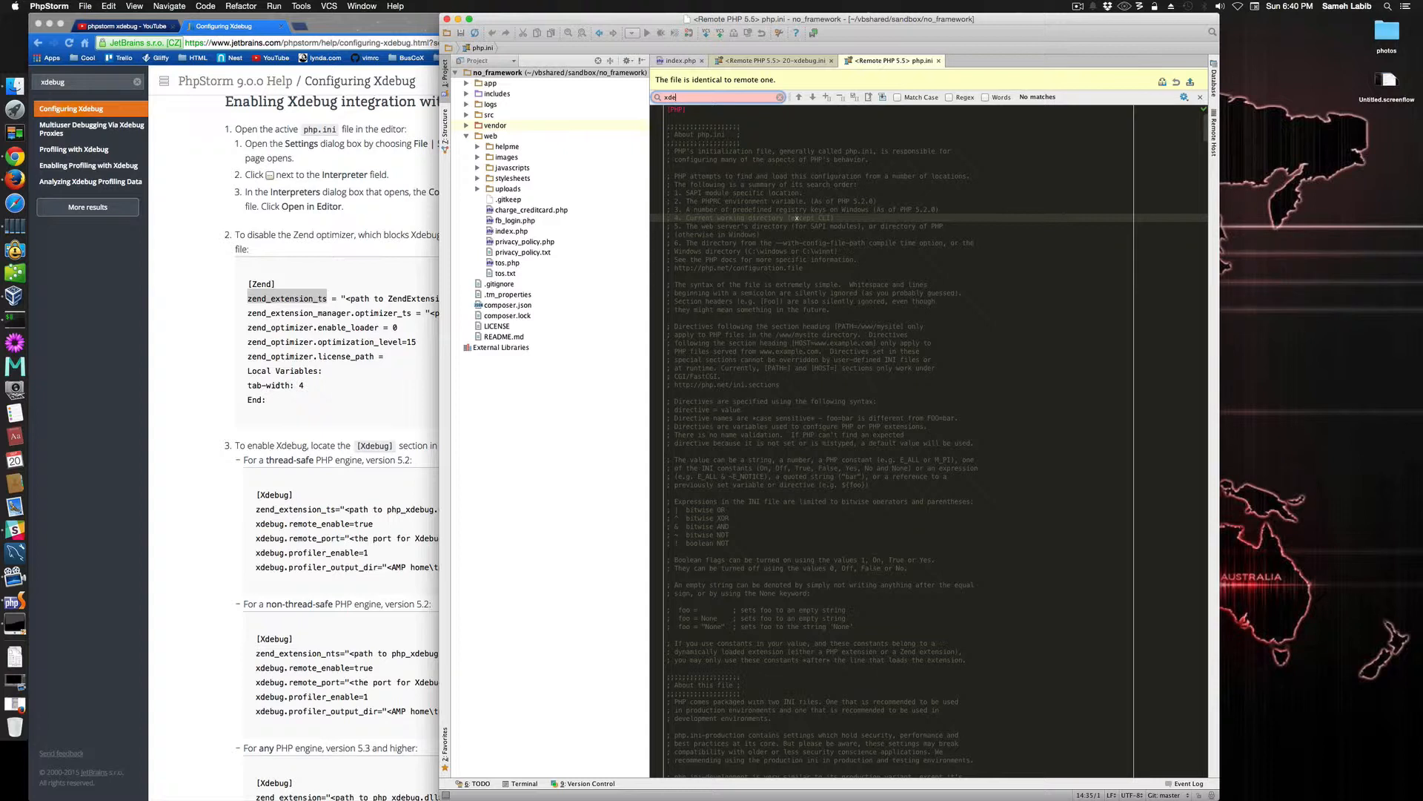
{"action": "key", "text": "BackSpace"}
{"action": "key", "text": "BackSpace"}
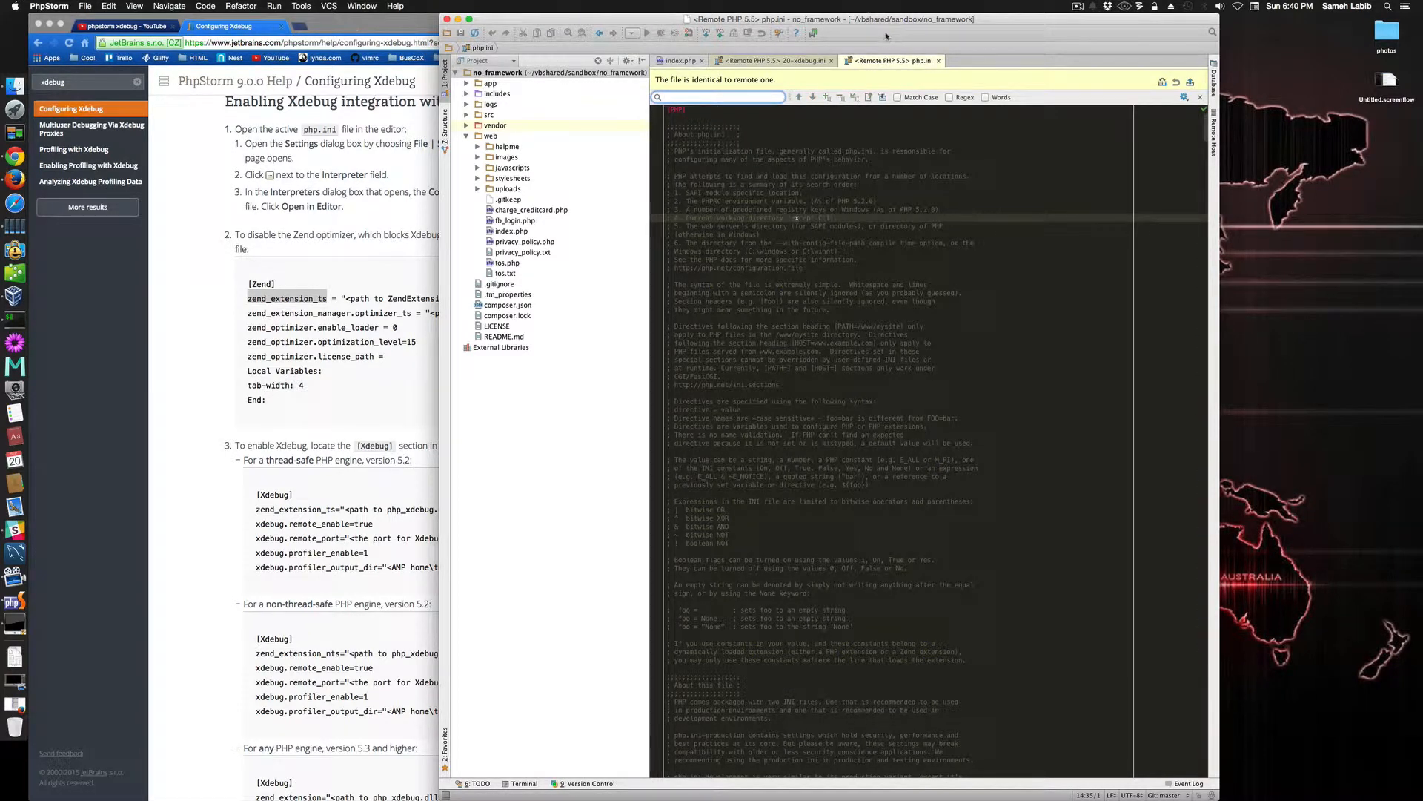
{"action": "left_click", "coordinate": [938, 61]}
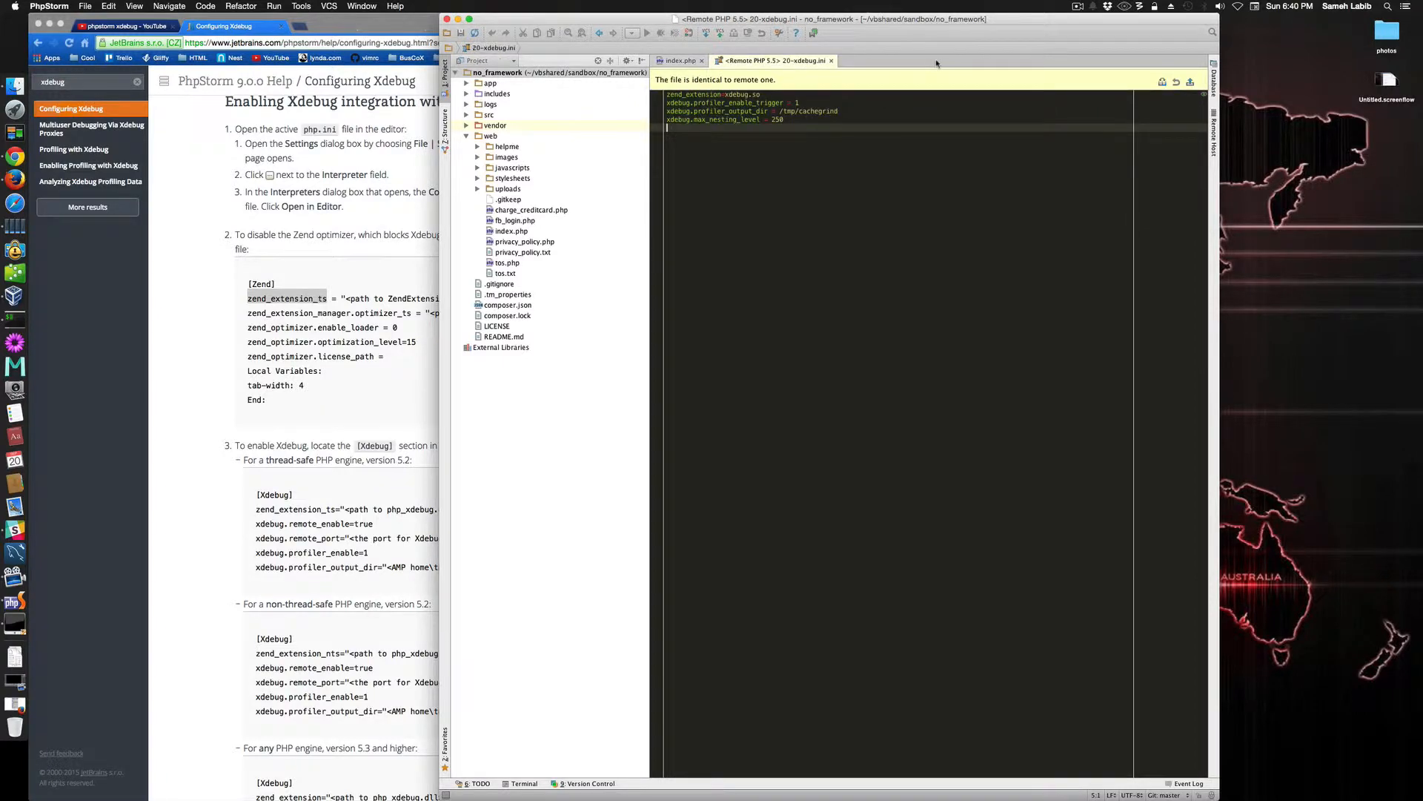
Copy the [Xdebug] settings for any PHP engine version 5.3 and higher, from zend_extension to xdebug.profiler_output_dir, from the Chrome help page.
{"action": "left_click", "coordinate": [345, 647]}
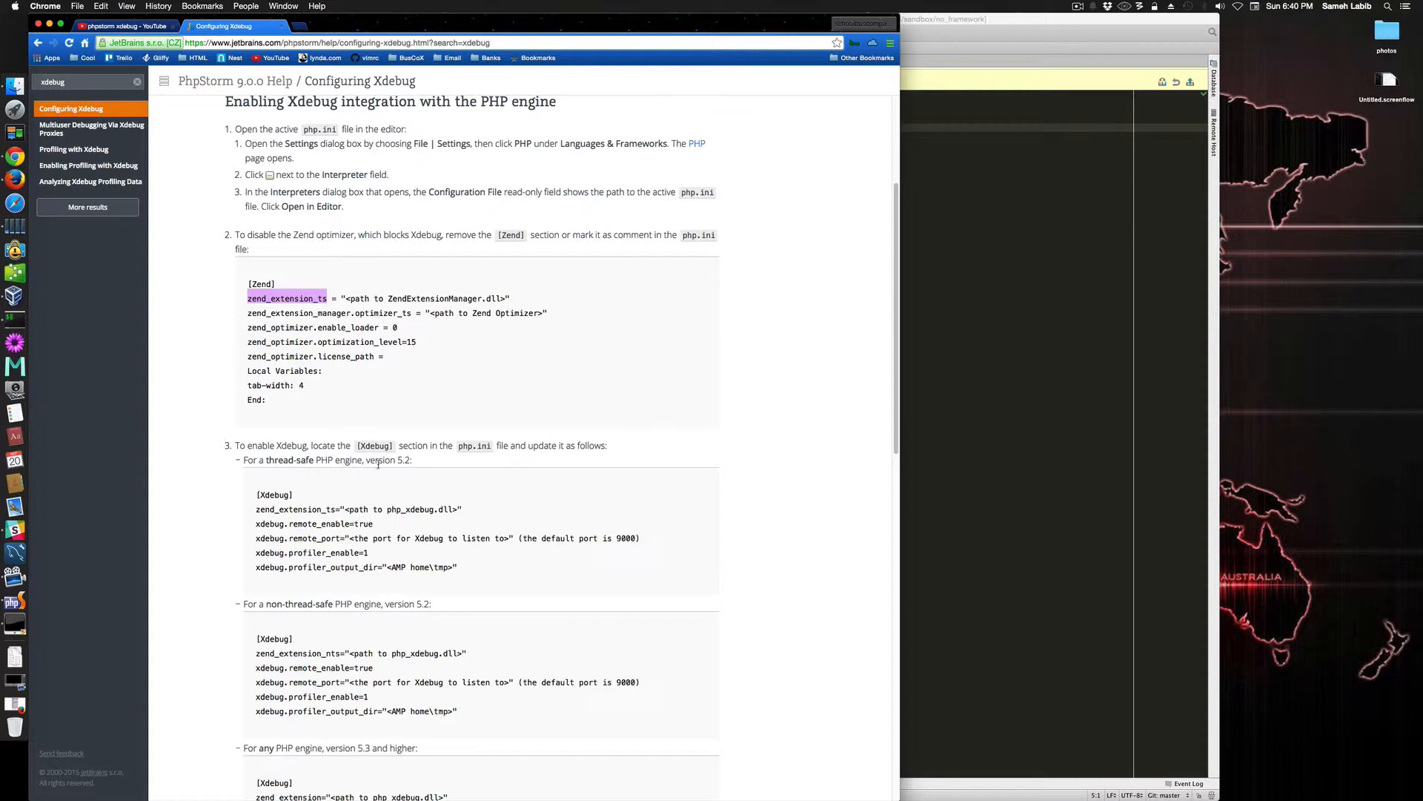
{"action": "scroll", "coordinate": [352, 685], "scroll_direction": "down", "scroll_amount": 4}
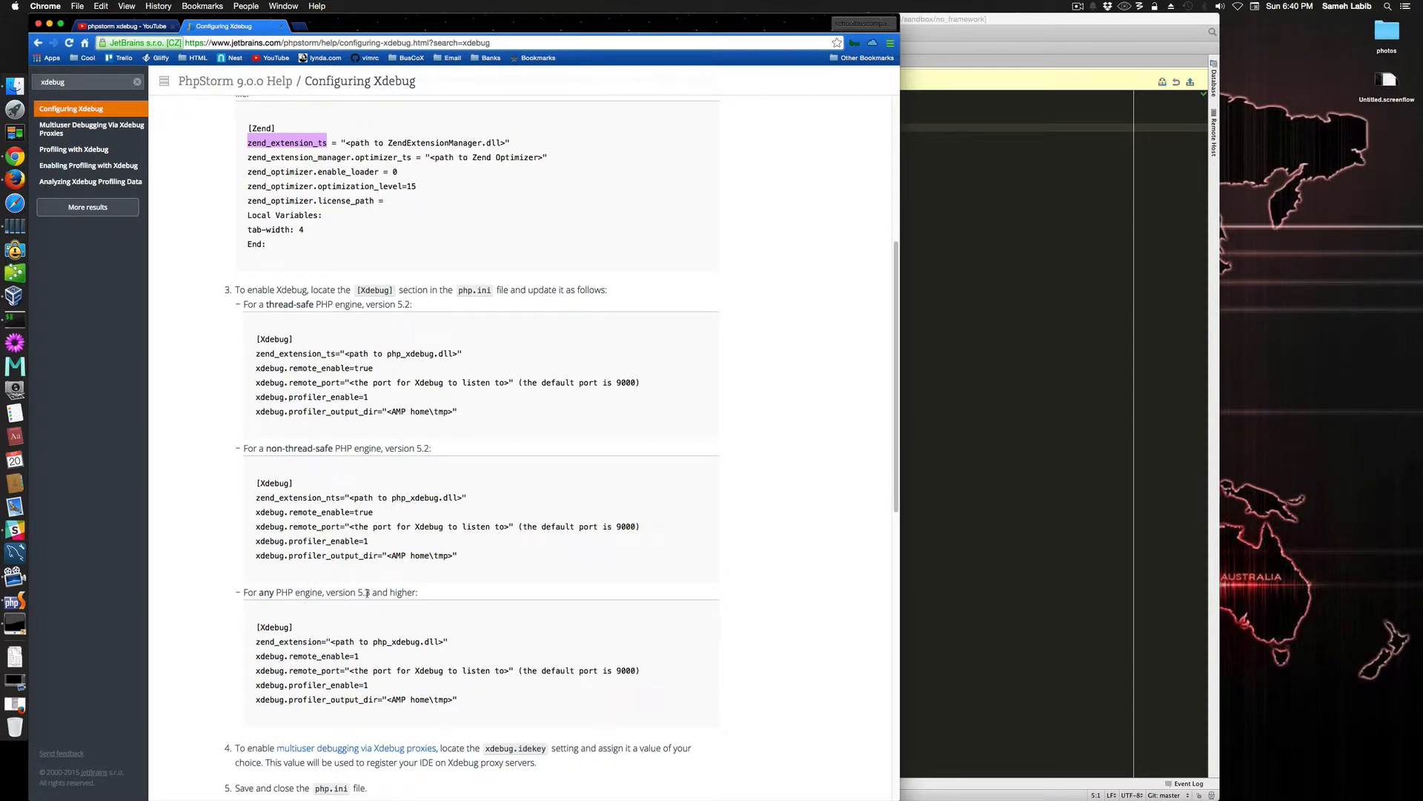
{"action": "scroll", "coordinate": [366, 593], "scroll_direction": "down", "scroll_amount": 8}
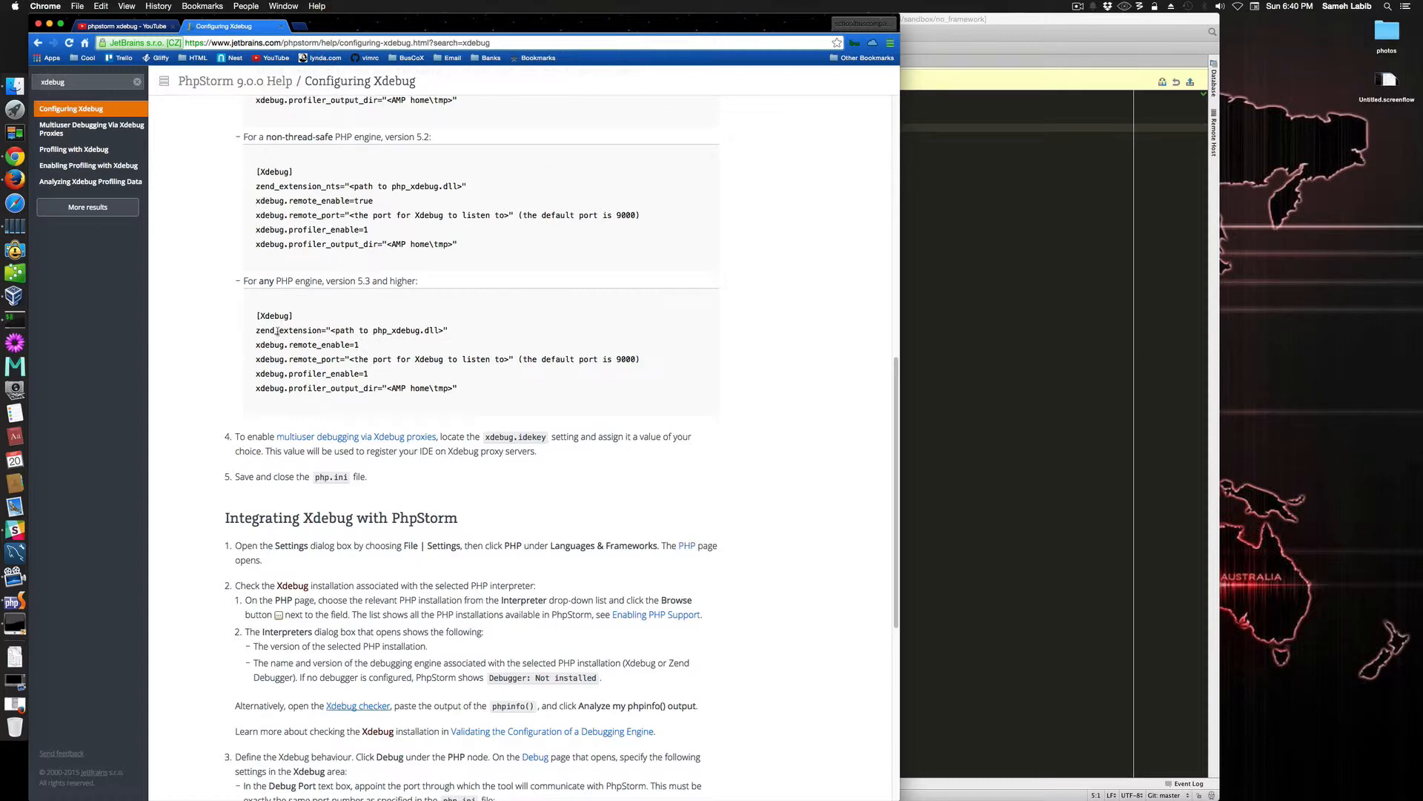
{"action": "scroll", "coordinate": [301, 410], "scroll_direction": "up", "scroll_amount": 3}
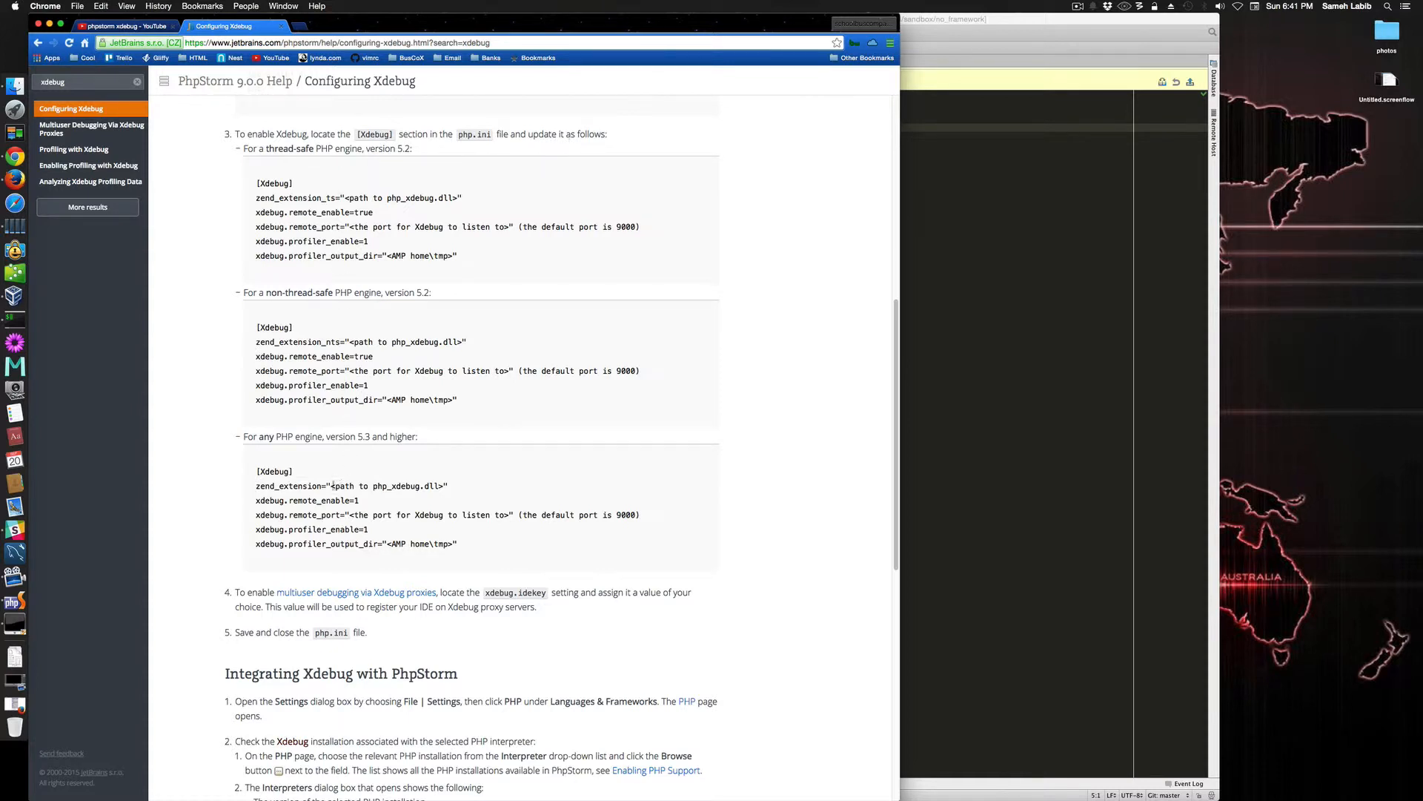
{"action": "left_click_drag", "start_coordinate": [256, 487], "coordinate": [461, 543]}
{"action": "key", "text": "super+c"}
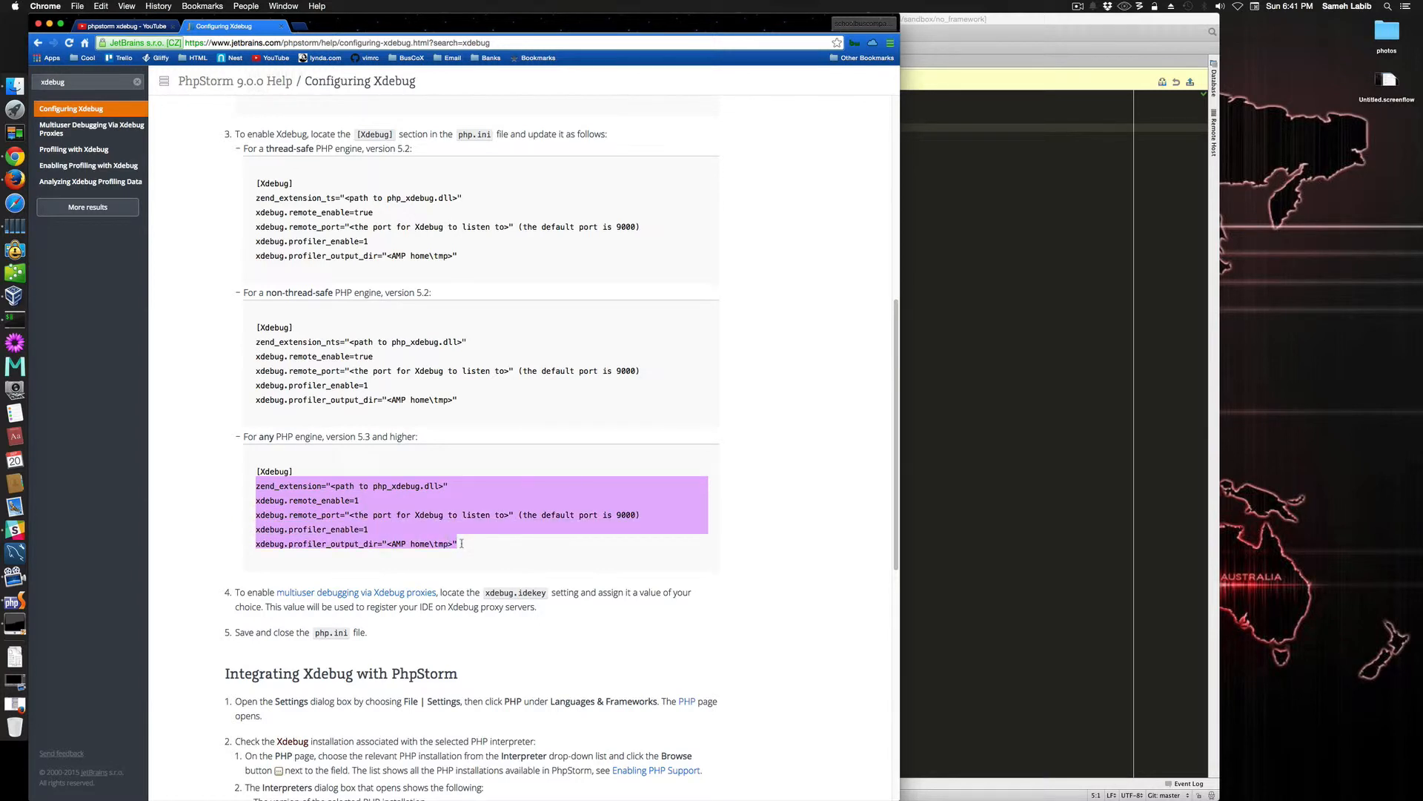
Paste the copied Xdebug settings at the end of PhpStorm's 20-xdebug.ini and delete the duplicate zend_extension="<path to php_xdebug.dll>" line.
{"action": "left_click", "coordinate": [990, 398]}
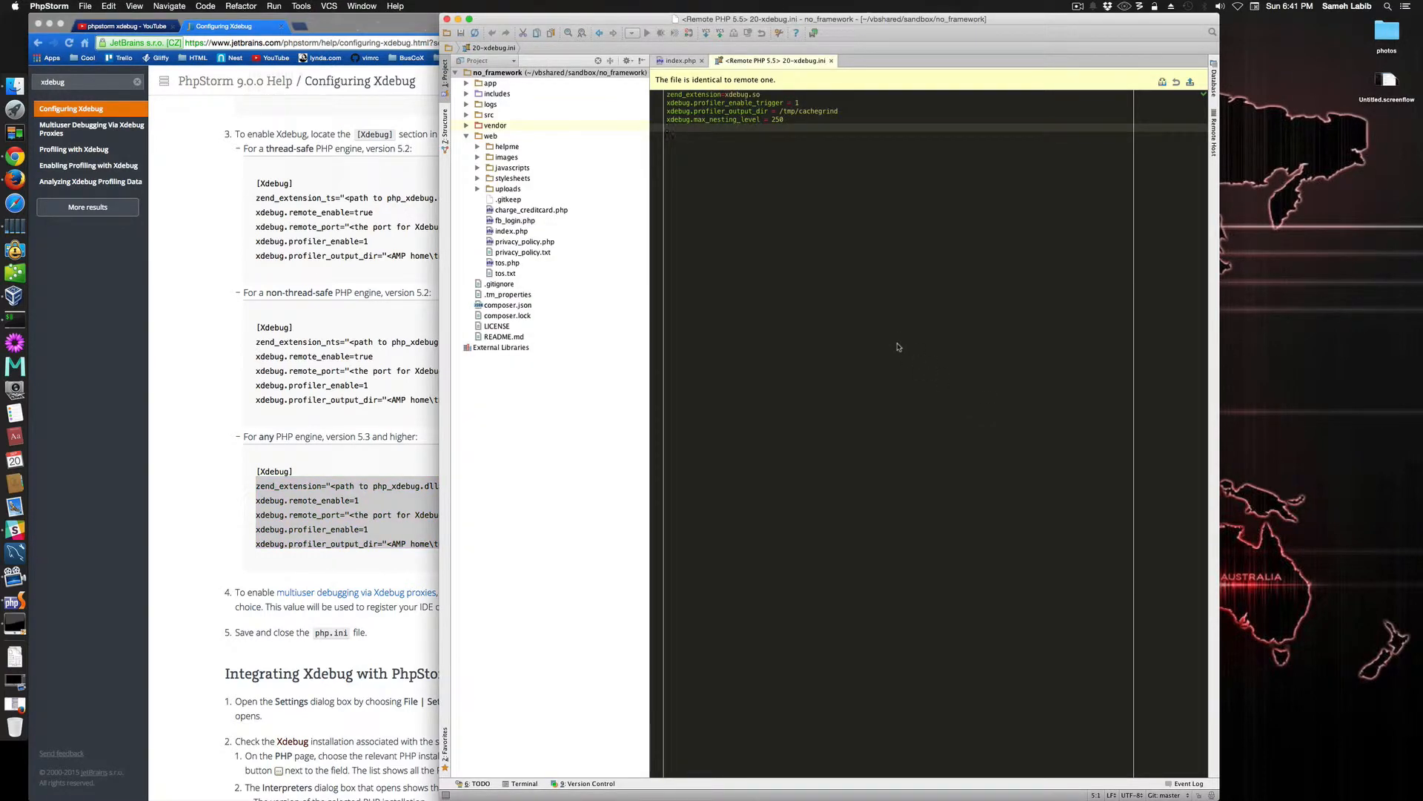
{"action": "key", "text": "super+v"}
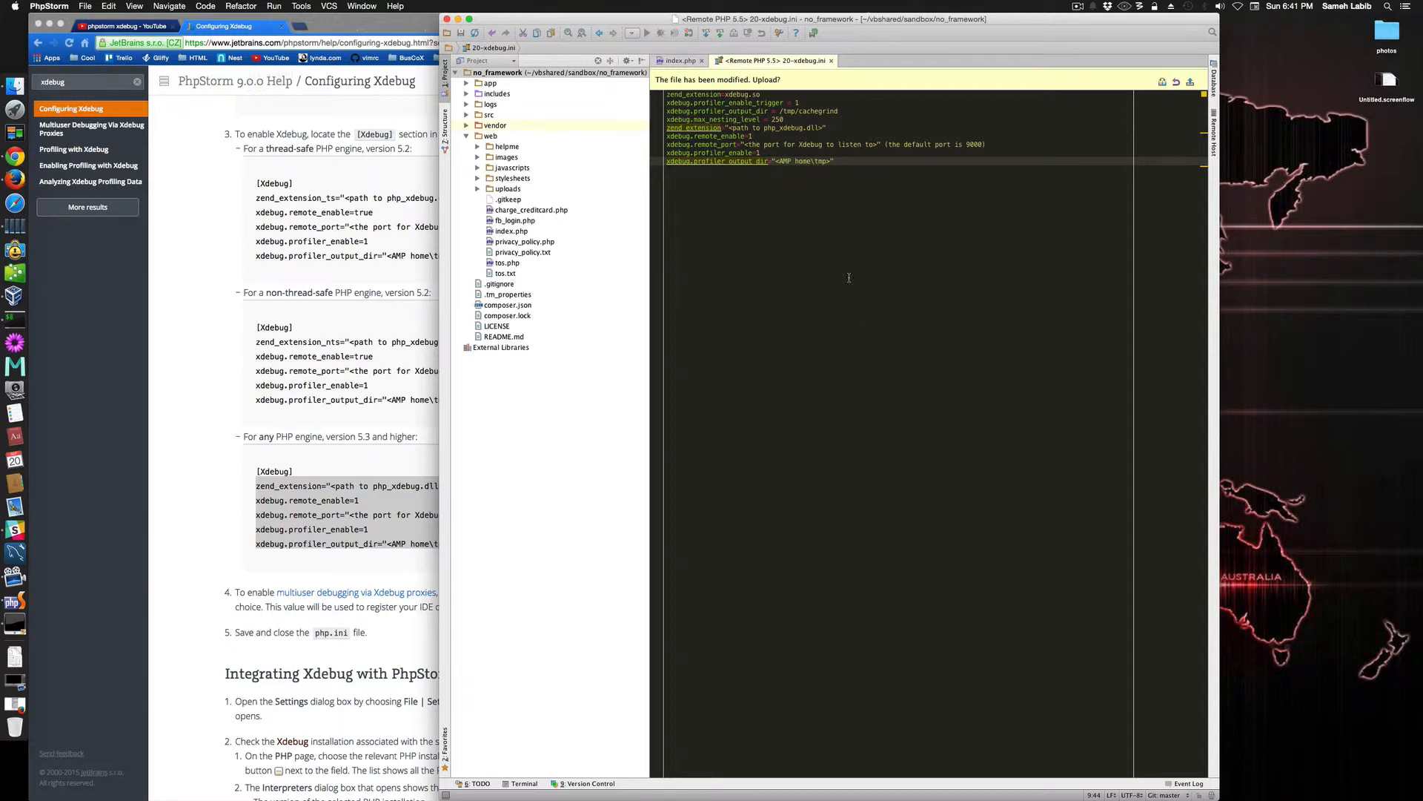
{"action": "left_click", "coordinate": [753, 138]}
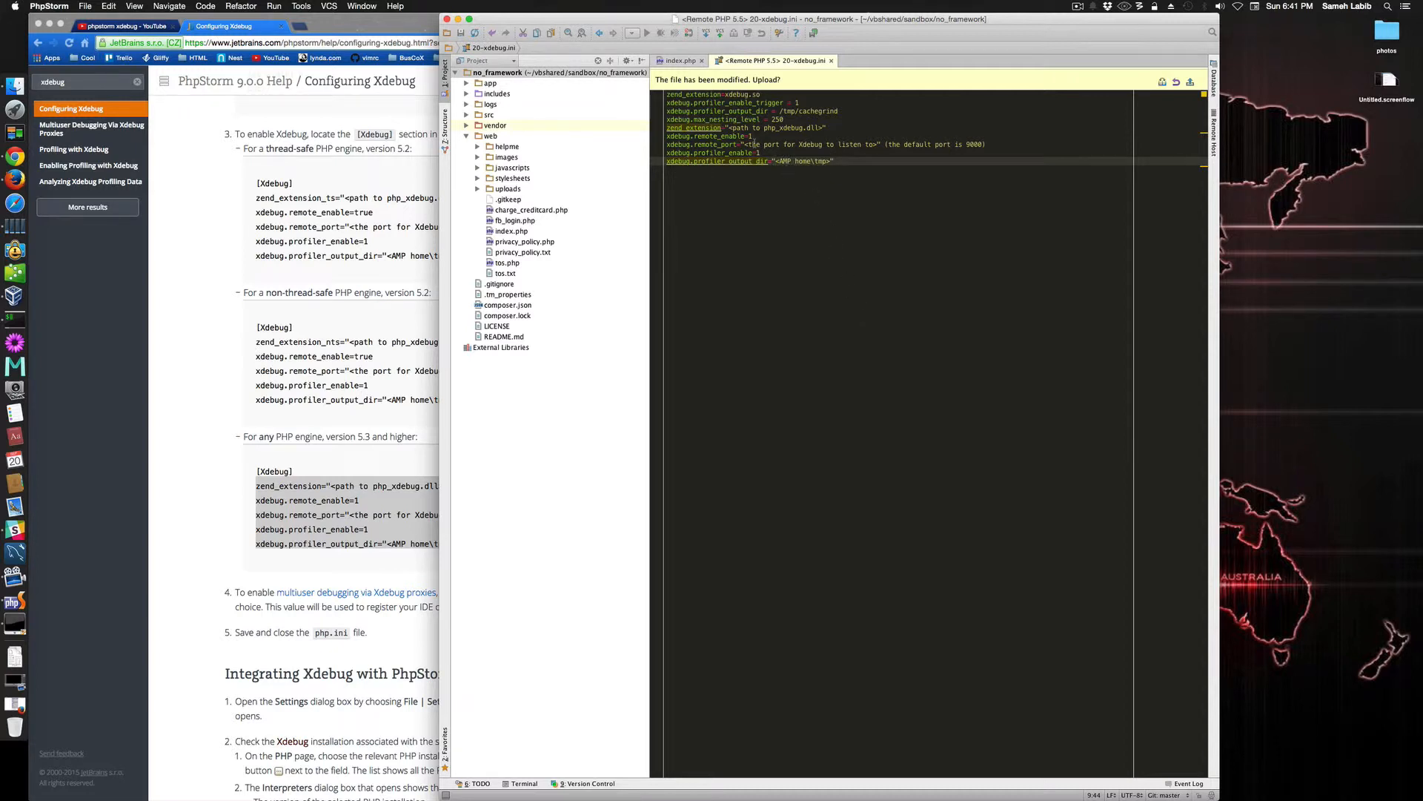
{"action": "left_click", "coordinate": [829, 128]}
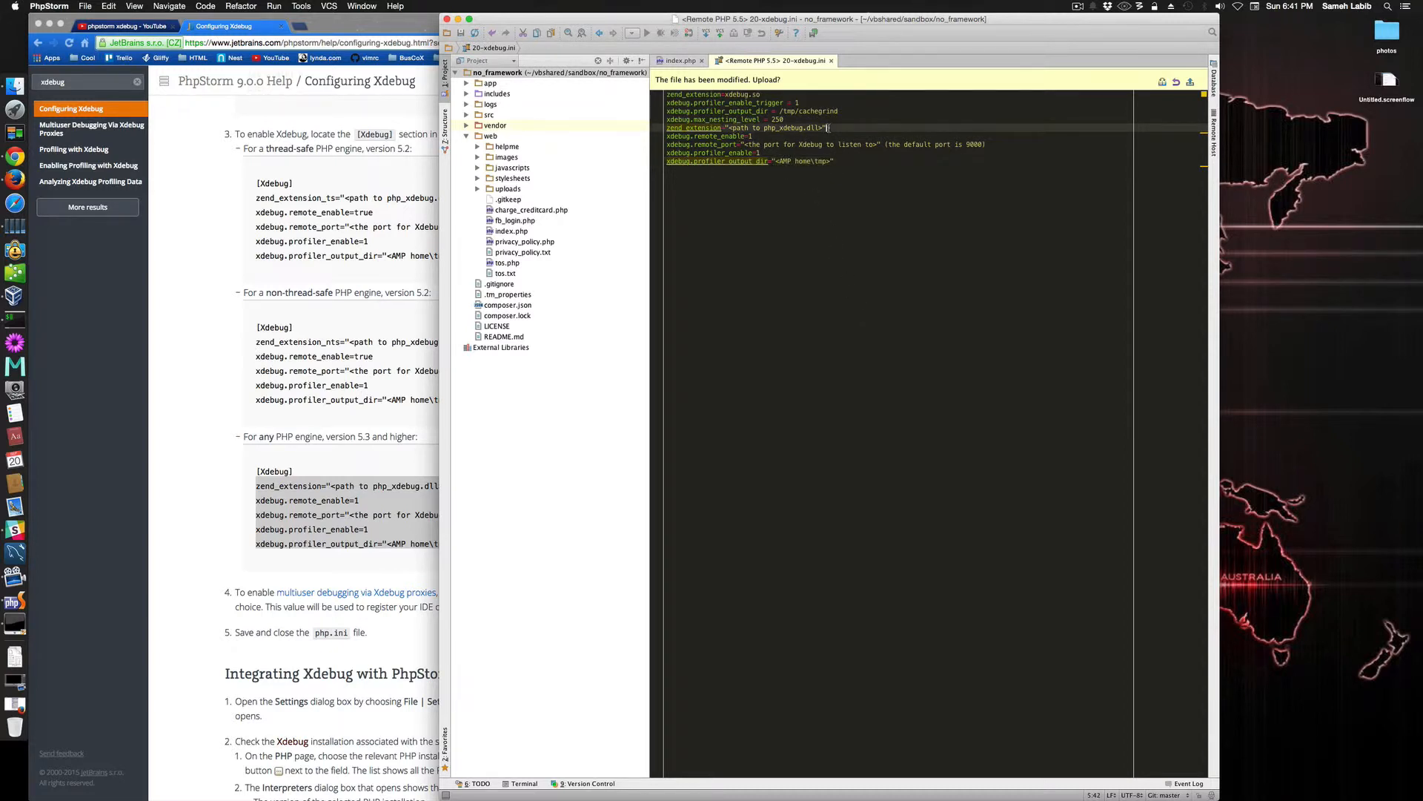
{"action": "left_click_drag", "start_coordinate": [829, 128], "coordinate": [667, 127]}
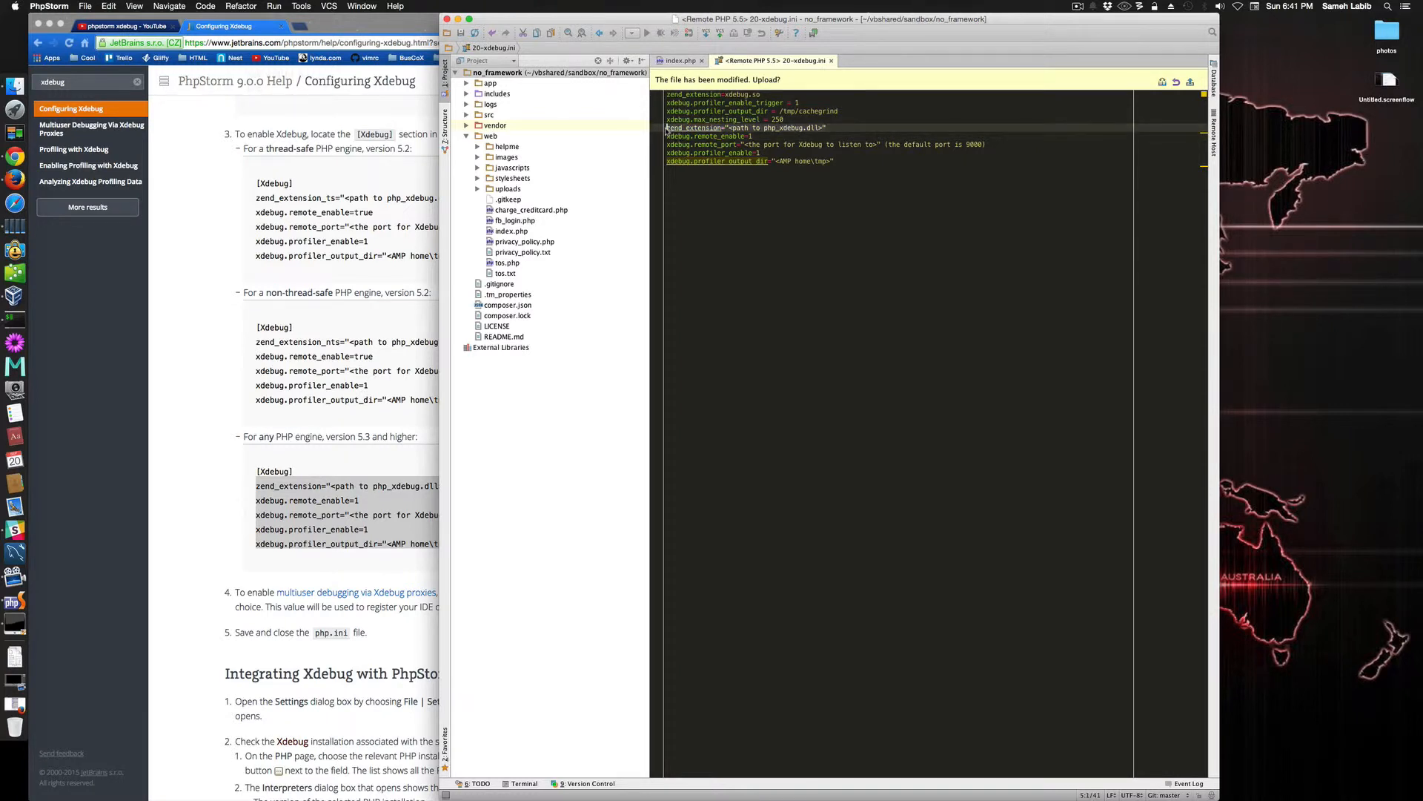
{"action": "mouse_move", "coordinate": [703, 162]}
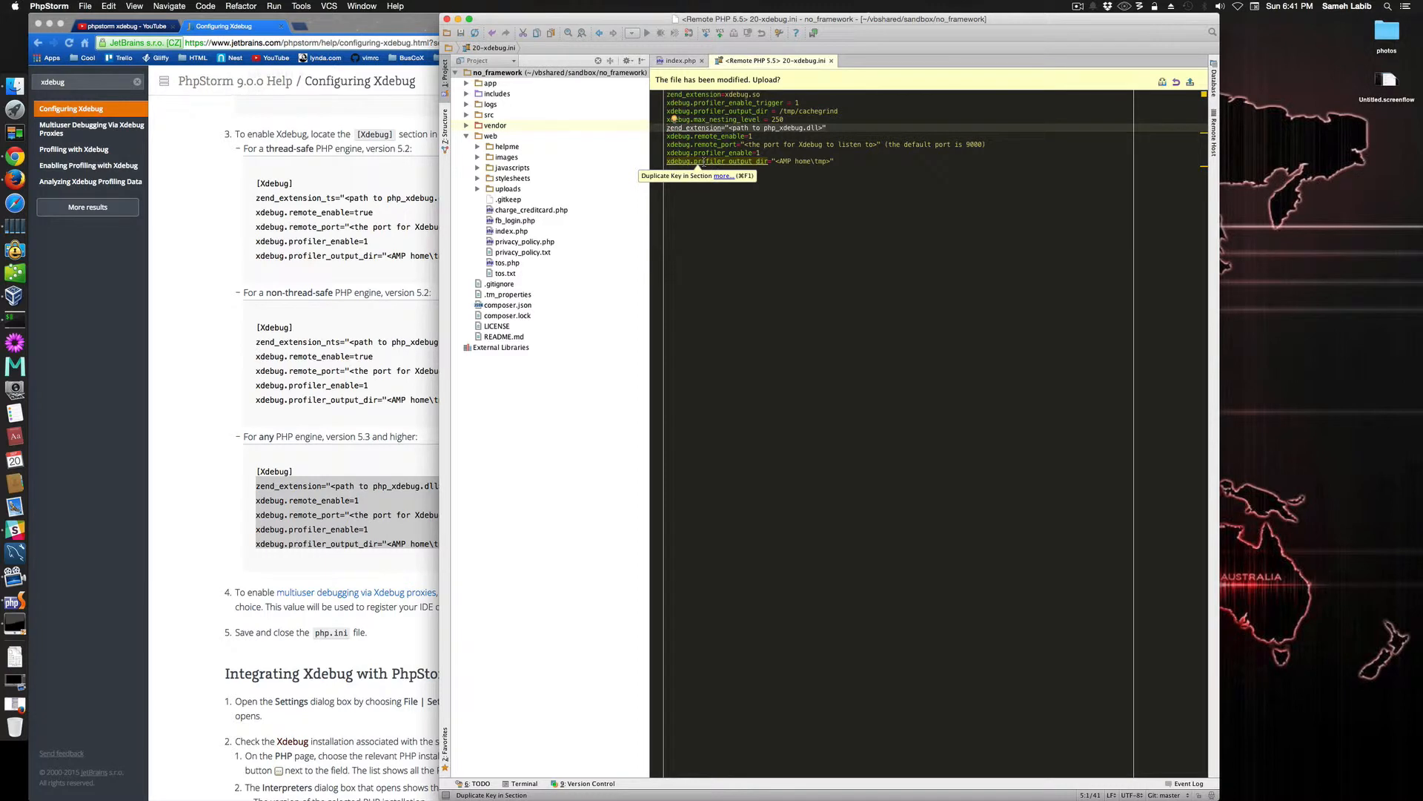
{"action": "key", "text": "super+BackSpace"}
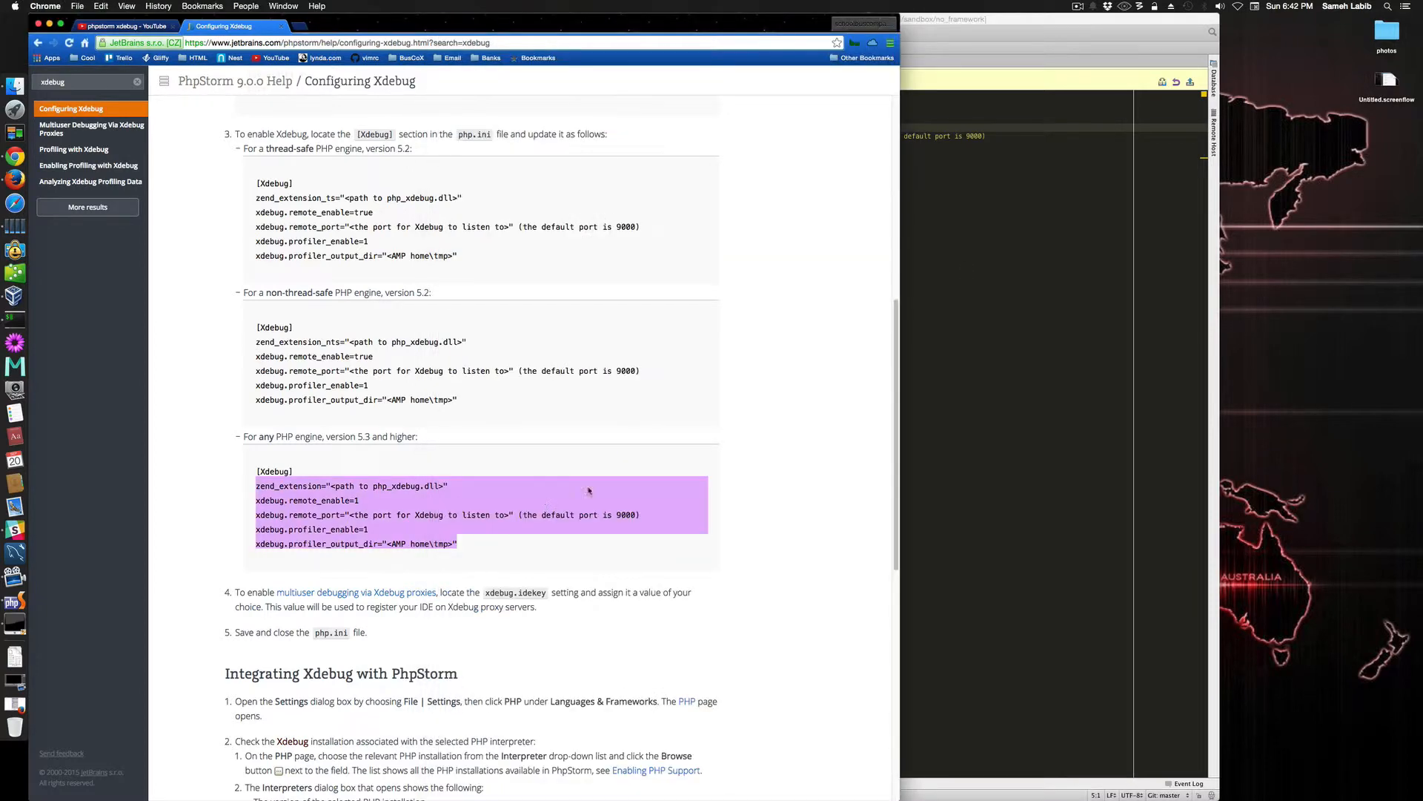
Replace the placeholder text on the xdebug.remote_port line of 20-xdebug.ini with the port number 9000.
{"action": "left_click", "coordinate": [1009, 221]}
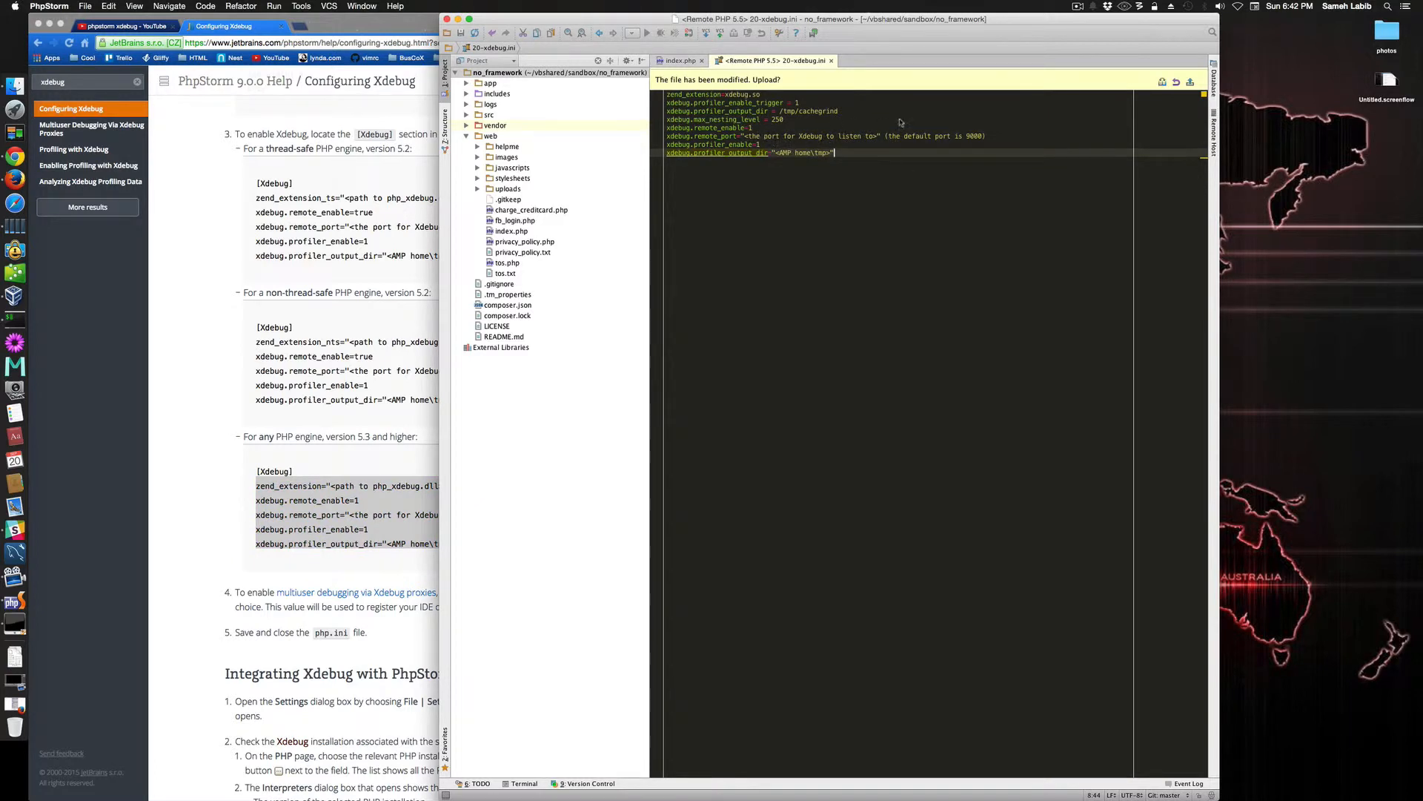
{"action": "left_click", "coordinate": [963, 137]}
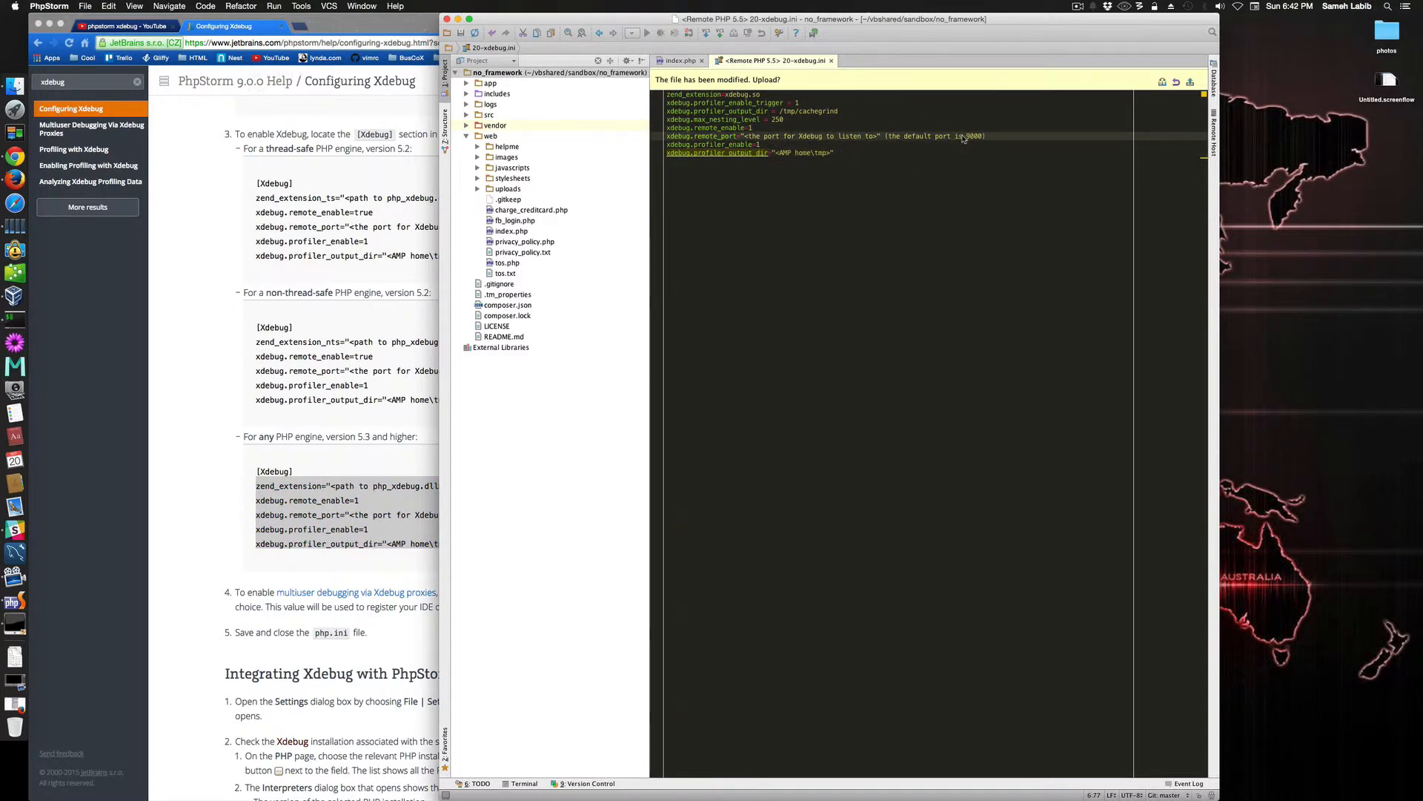
{"action": "left_click_drag", "start_coordinate": [966, 137], "coordinate": [747, 136]}
{"action": "key", "text": "BackSpace"}
{"action": "key", "text": "BackSpace"}
{"action": "key", "text": "BackSpace"}
{"action": "key", "text": "End"}
{"action": "key", "text": "BackSpace"}
Move the xdebug.profiler_enable=1 line directly below xdebug.profiler_enable_trigger and compare the file with the help page in Chrome.
{"action": "mouse_move", "coordinate": [733, 152]}
{"action": "key", "text": "Down"}
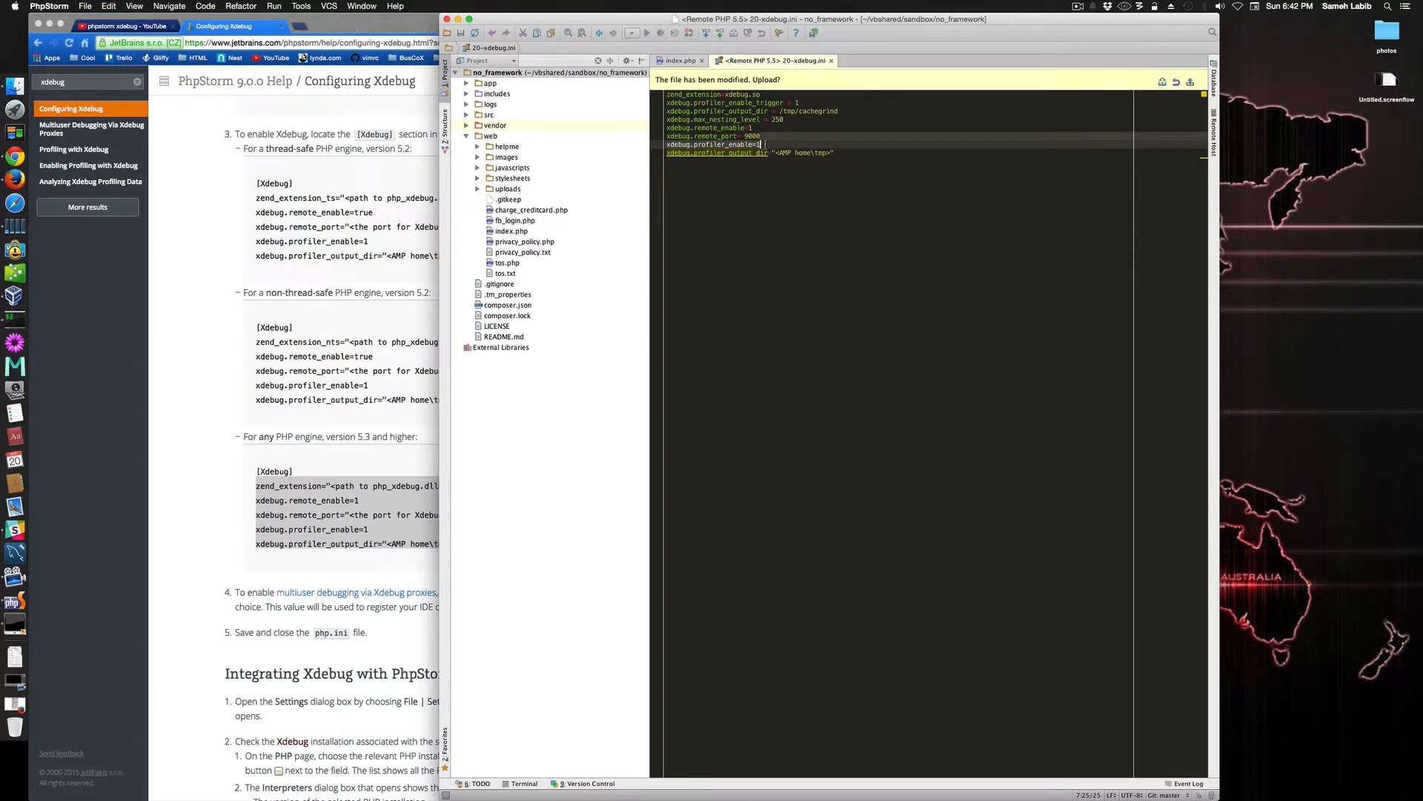
{"action": "key", "text": "super+BackSpace"}
{"action": "left_click", "coordinate": [811, 101]}
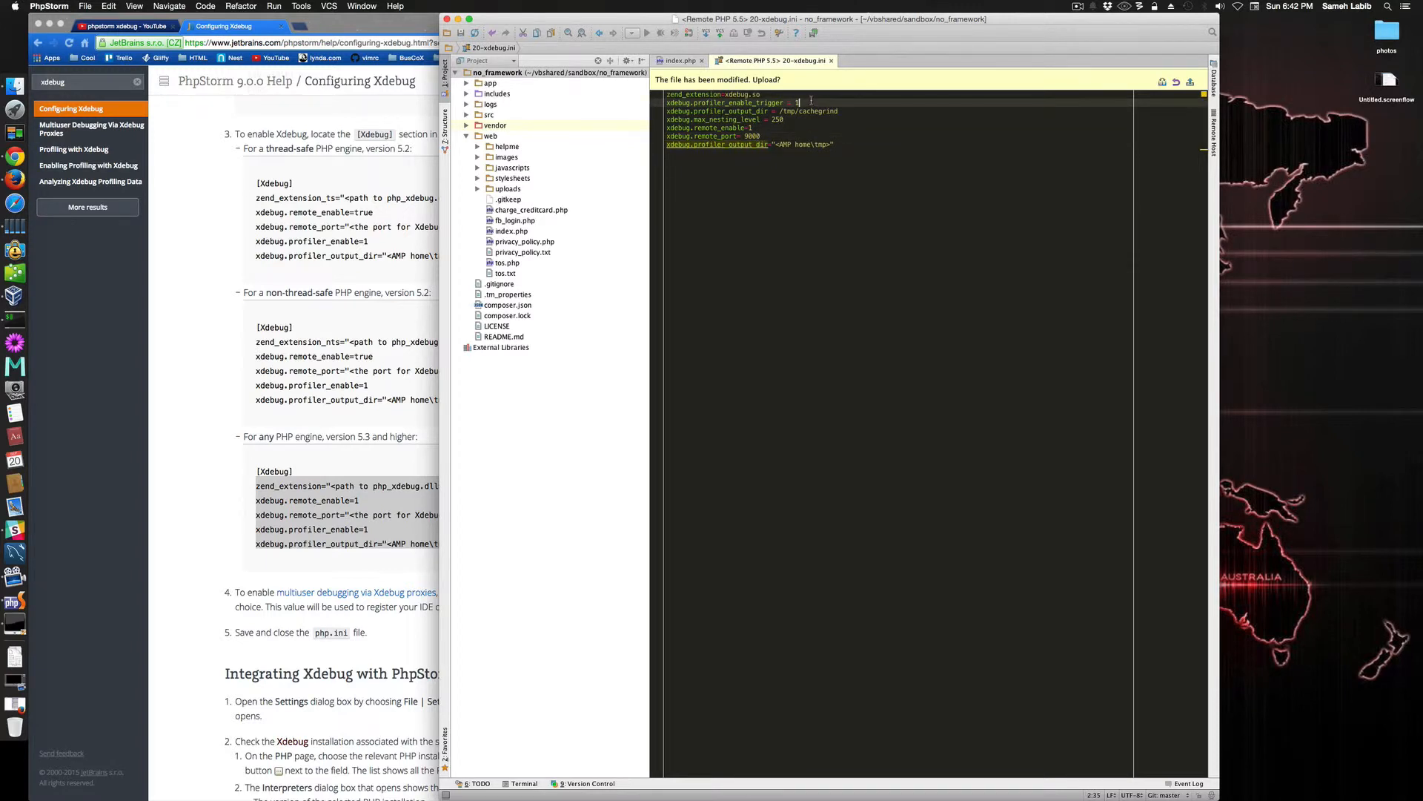
{"action": "key", "text": "Return"}
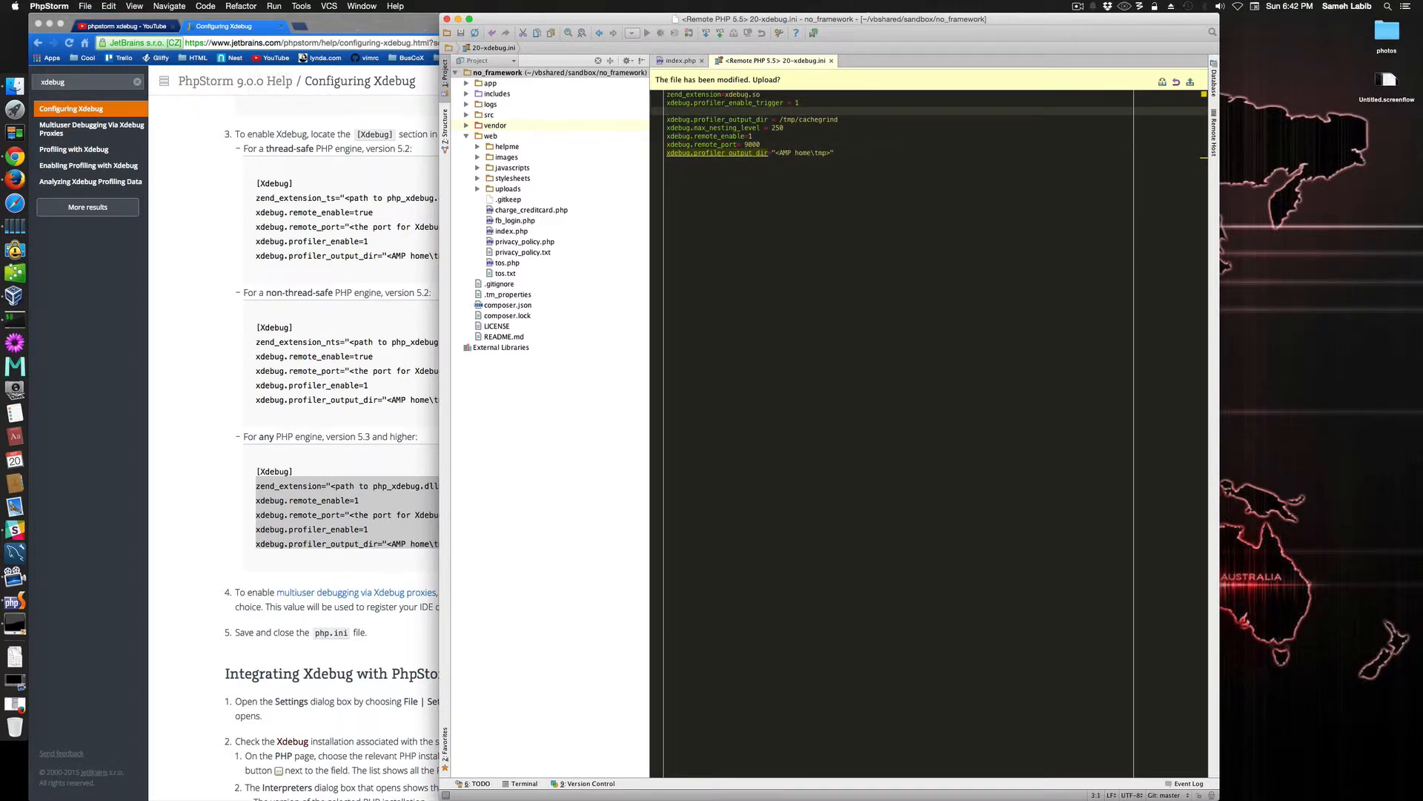
{"action": "type", "text": "xdebug.profiler_enable=1"}
{"action": "key", "text": "super+Left"}
{"action": "key", "text": "BackSpace"}
{"action": "key", "text": "super+Tab"}
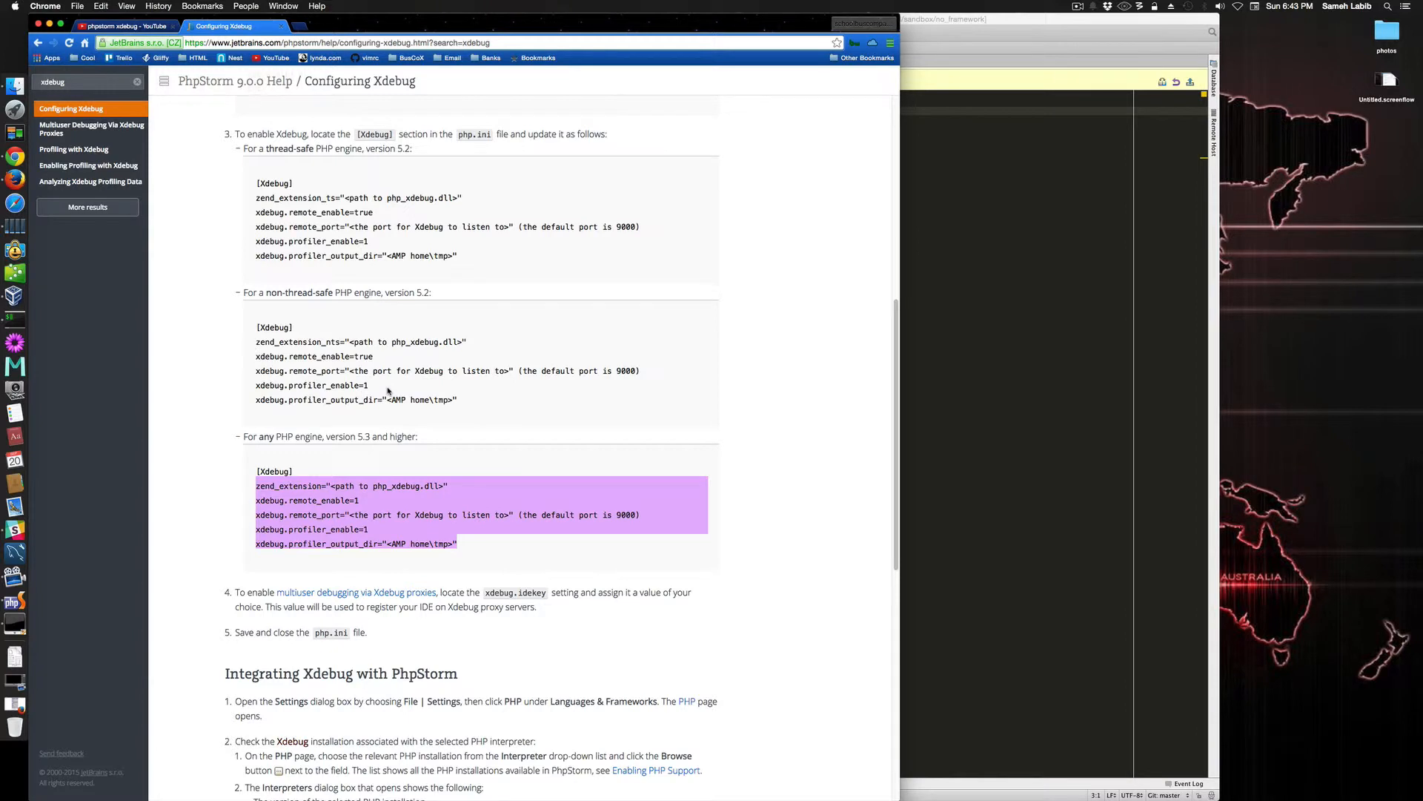
{"action": "left_click", "coordinate": [955, 356]}
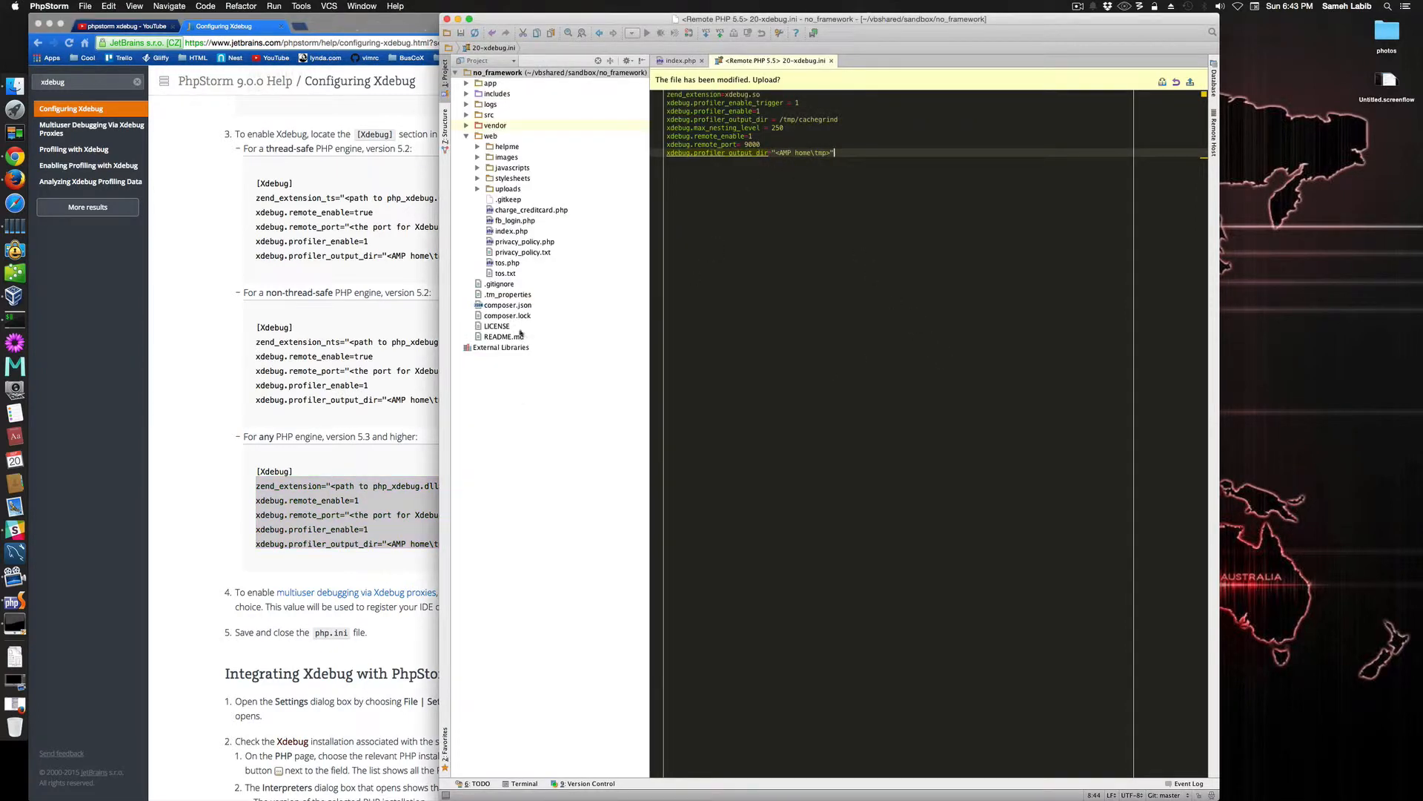
Review the [Xdebug] sections on the Chrome help page, and delete the xdebug.profiler_enable_trigger line from 20-xdebug.ini in PhpStorm.
{"action": "left_click", "coordinate": [367, 365]}
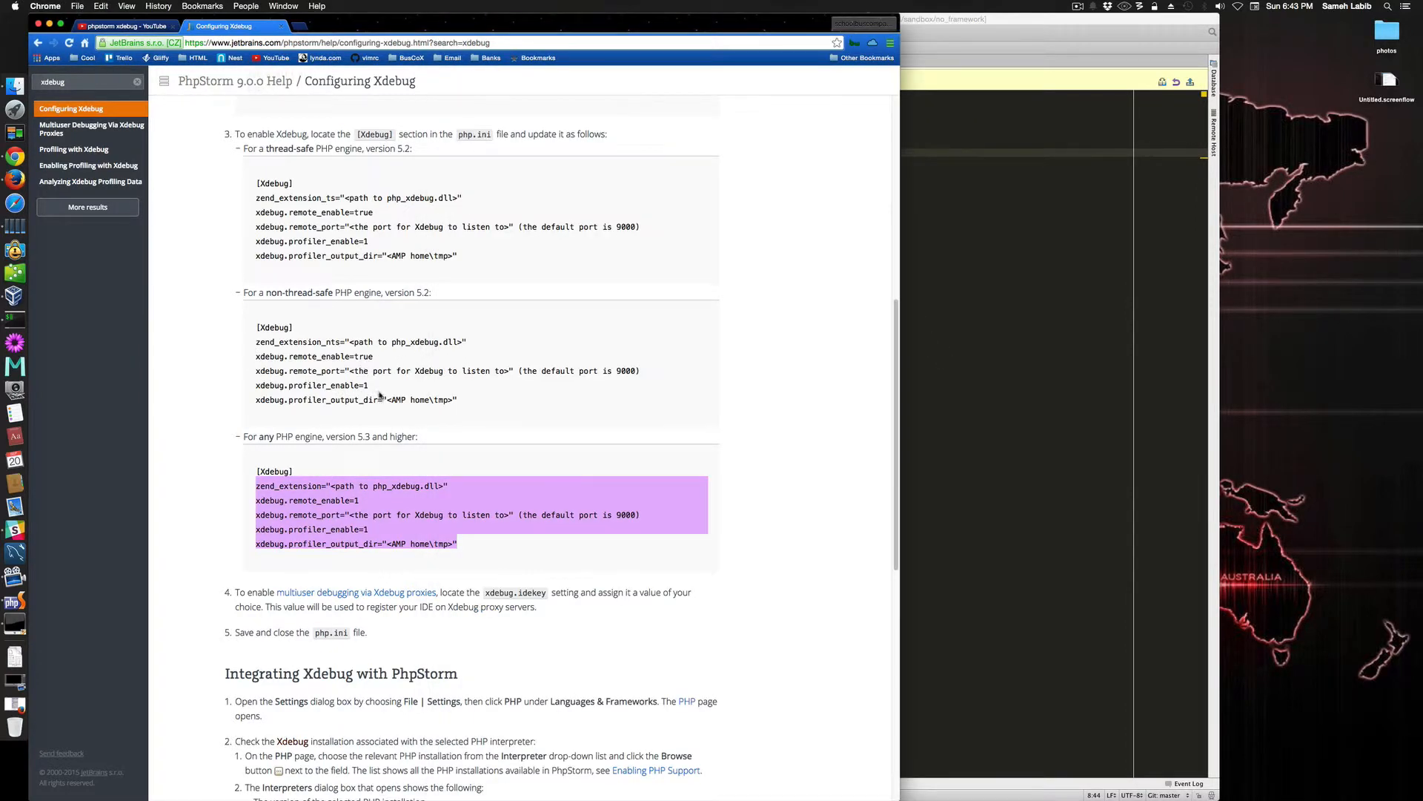
{"action": "scroll", "coordinate": [356, 371], "scroll_direction": "up", "scroll_amount": 5}
{"action": "scroll", "coordinate": [356, 371], "scroll_direction": "down", "scroll_amount": 5}
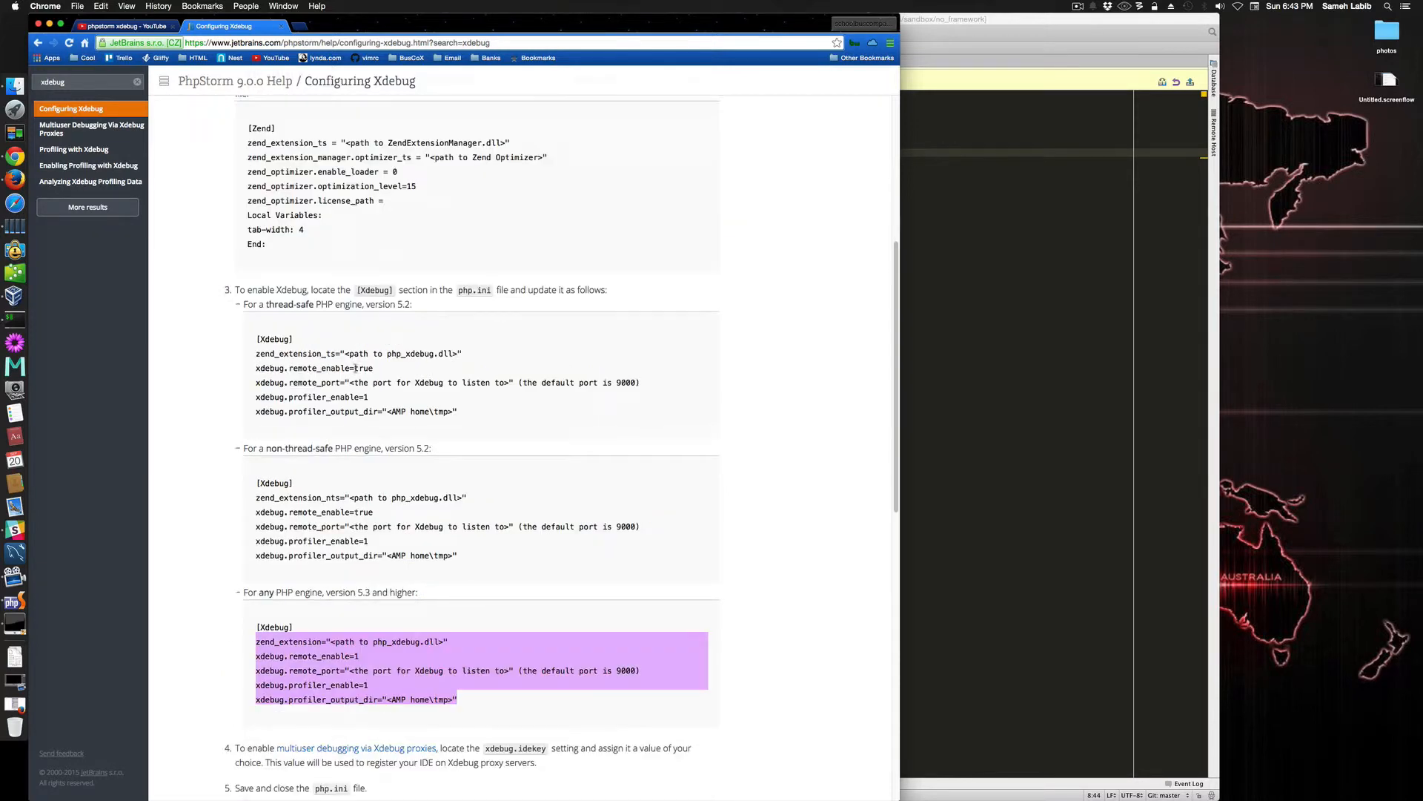
{"action": "scroll", "coordinate": [387, 394], "scroll_direction": "down", "scroll_amount": 3}
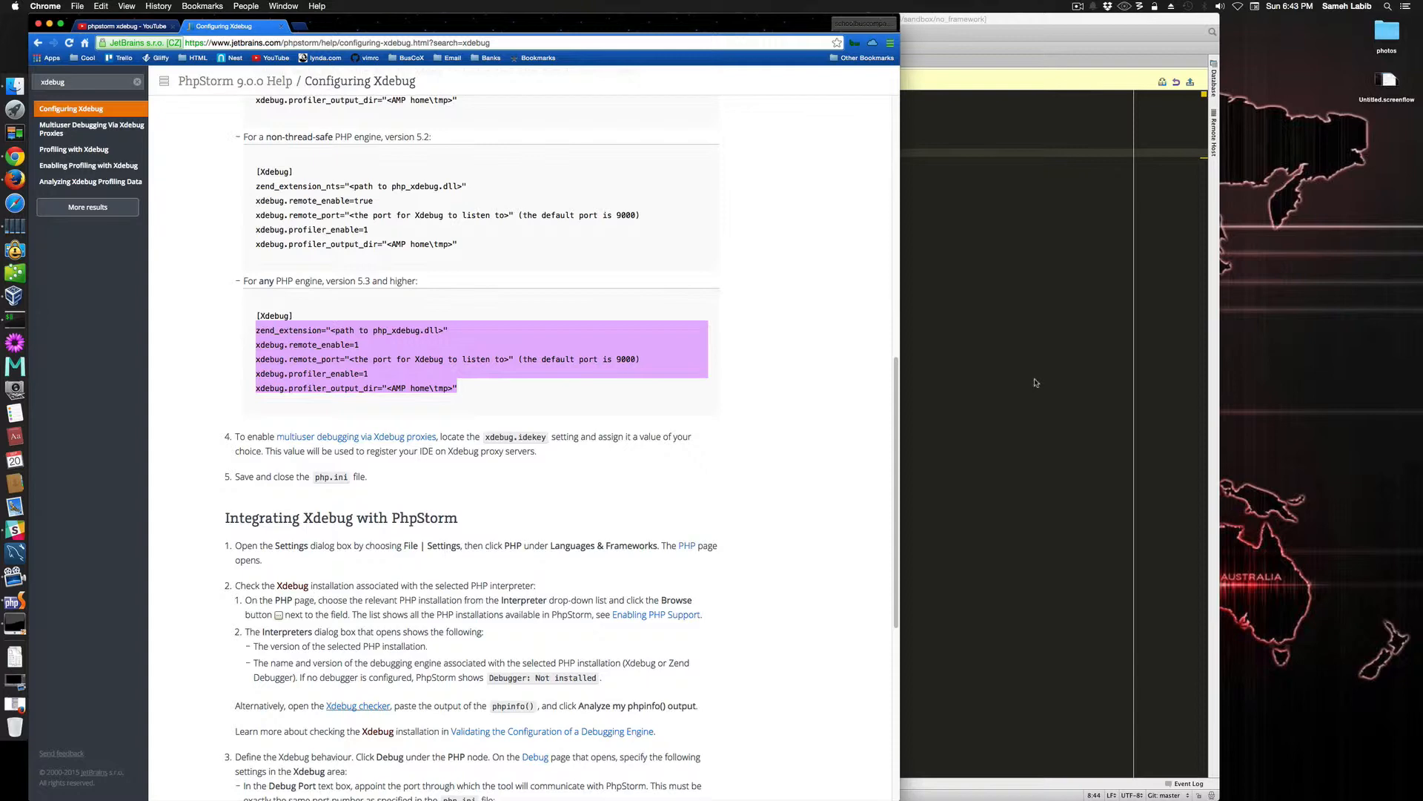
{"action": "left_click", "coordinate": [985, 388]}
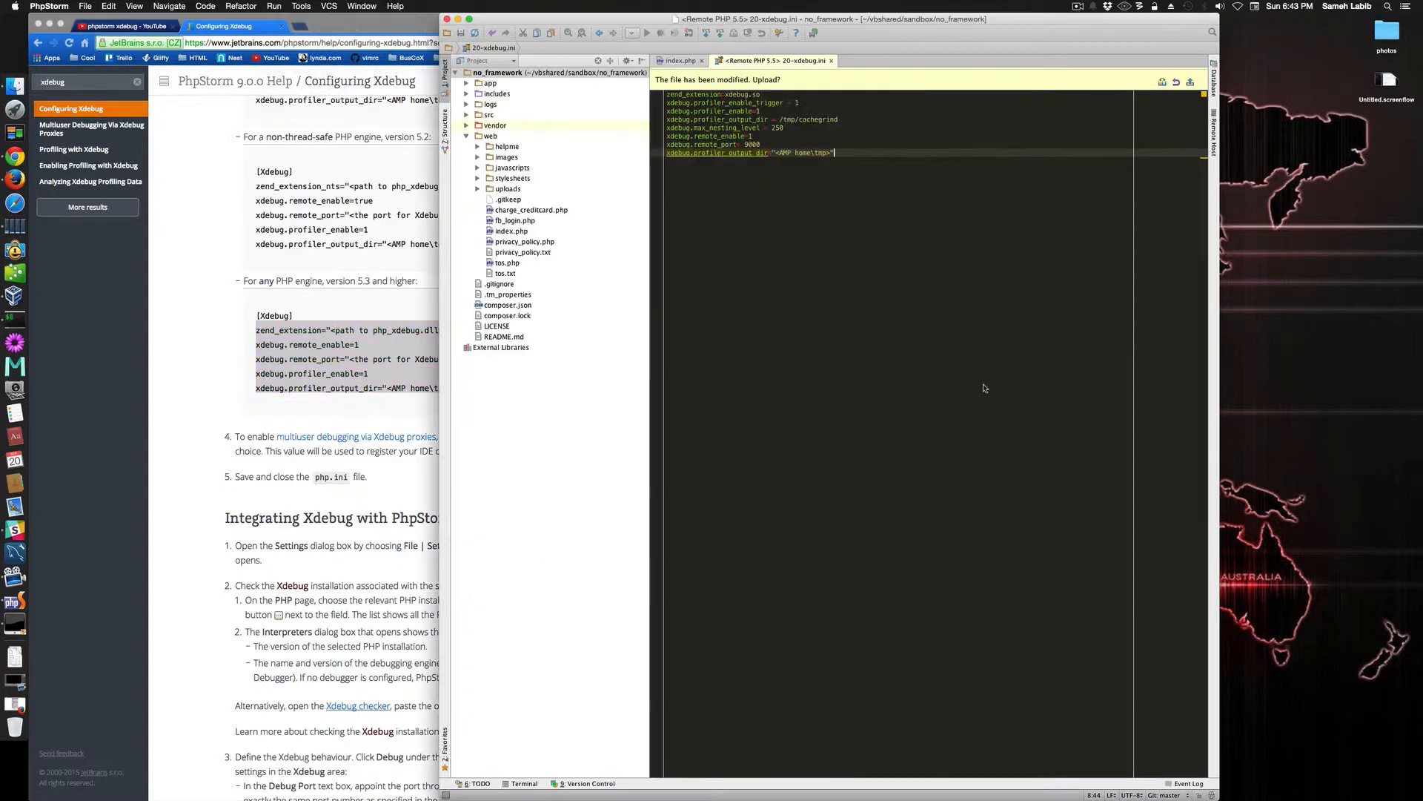
{"action": "left_click", "coordinate": [800, 103]}
{"action": "left_click_drag", "start_coordinate": [802, 107], "coordinate": [680, 104]}
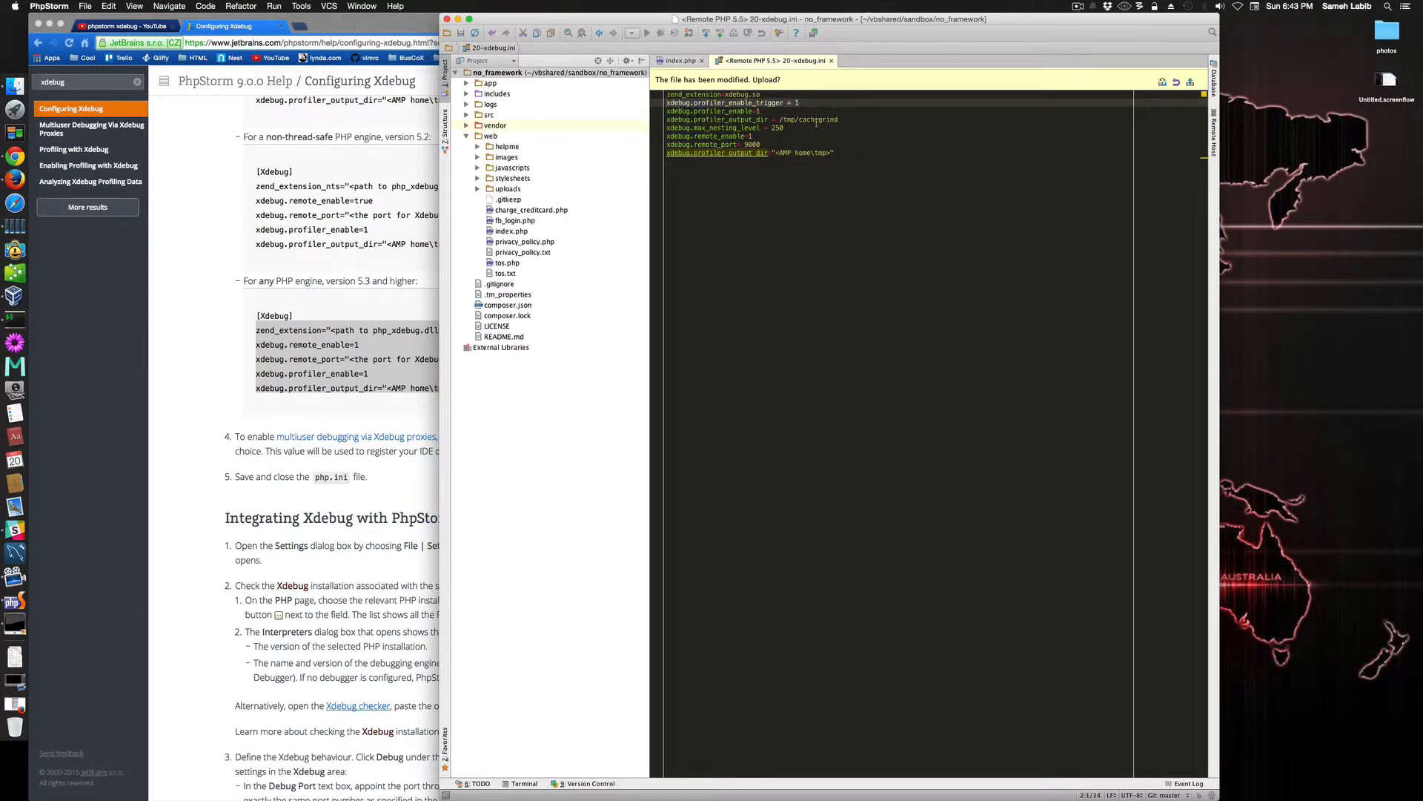
{"action": "key", "text": "Delete"}
{"action": "key", "text": "Delete"}
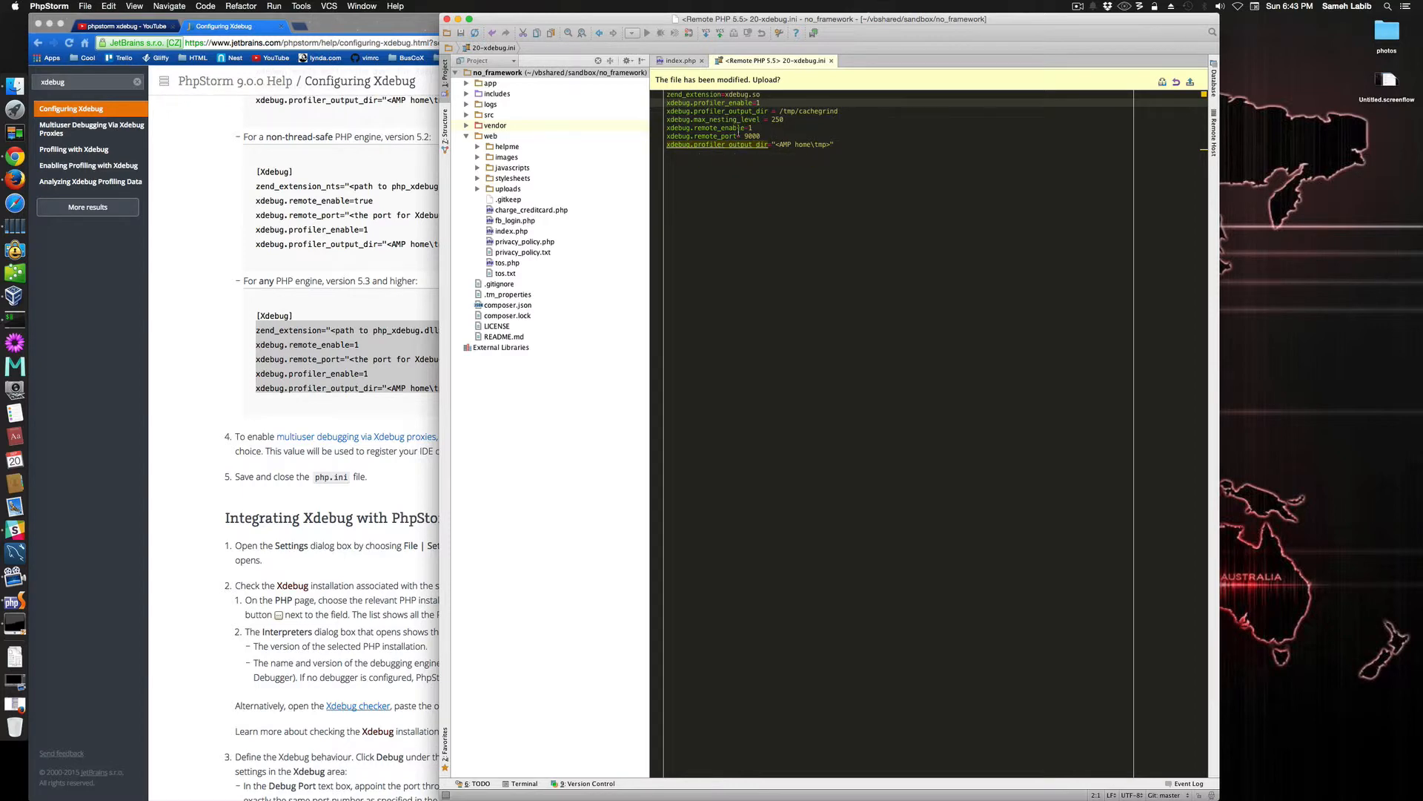
Recheck the help page's settings in Chrome and remove the xdebug.max_nesting_level line from 20-xdebug.ini in PhpStorm.
{"action": "left_click", "coordinate": [415, 378]}
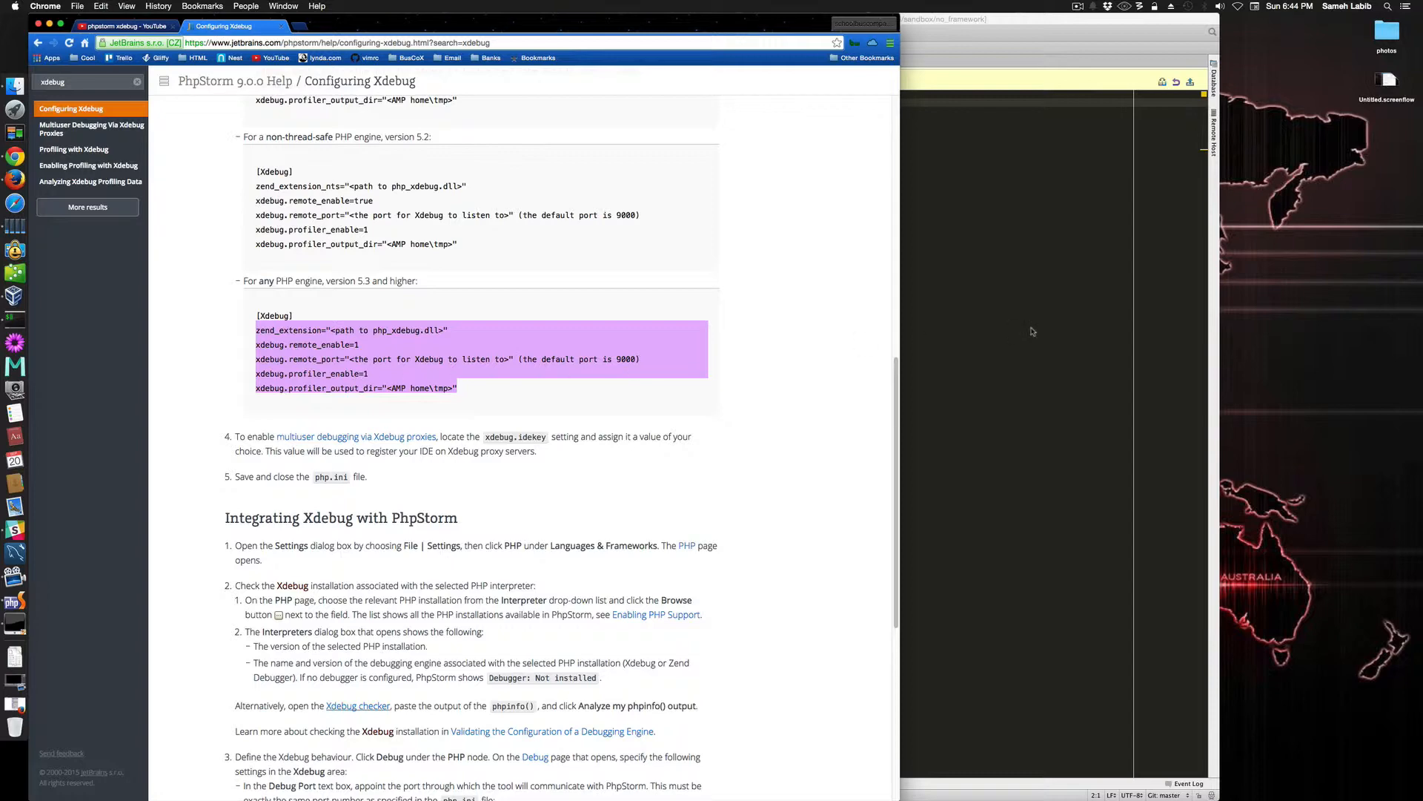
{"action": "left_click", "coordinate": [1027, 259]}
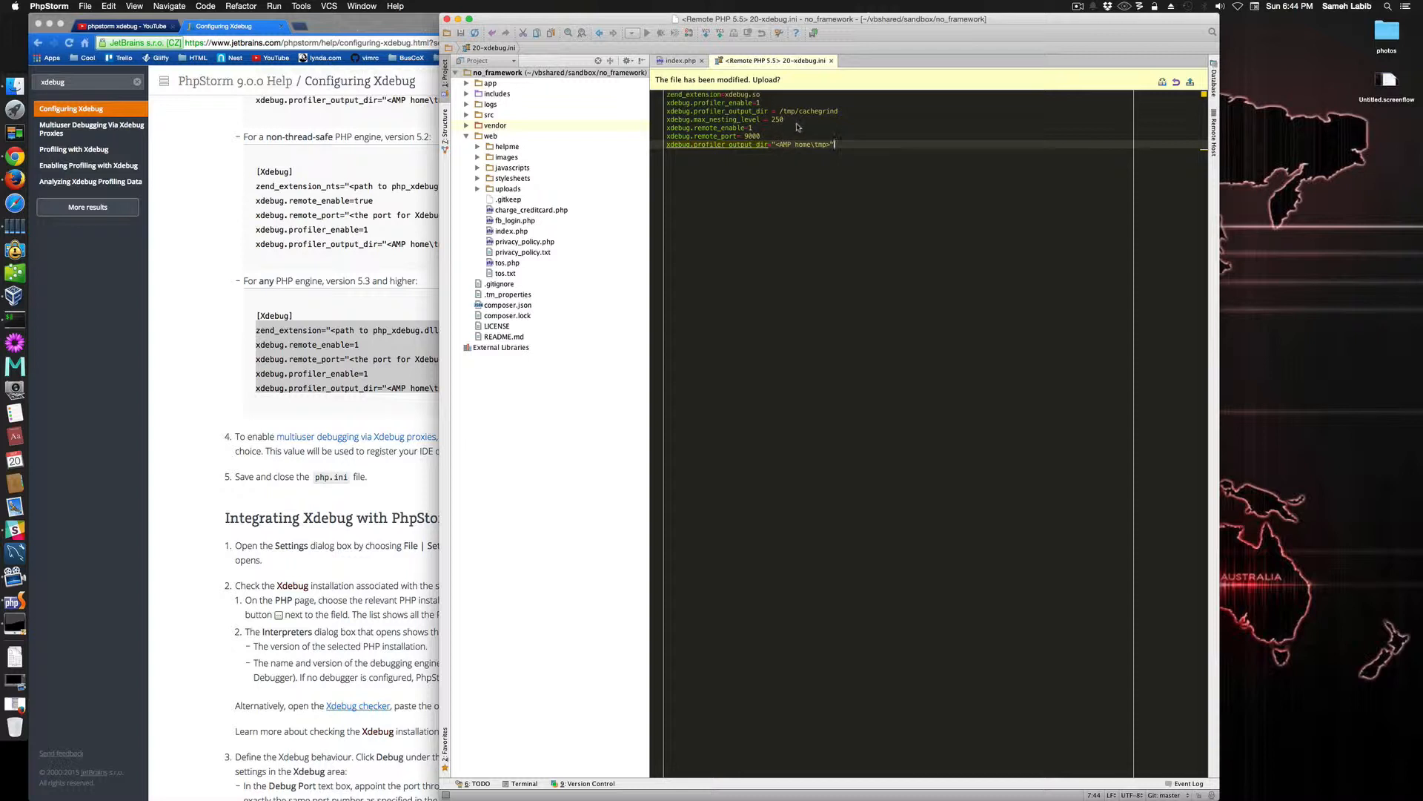
{"action": "left_click_drag", "start_coordinate": [784, 119], "coordinate": [666, 120]}
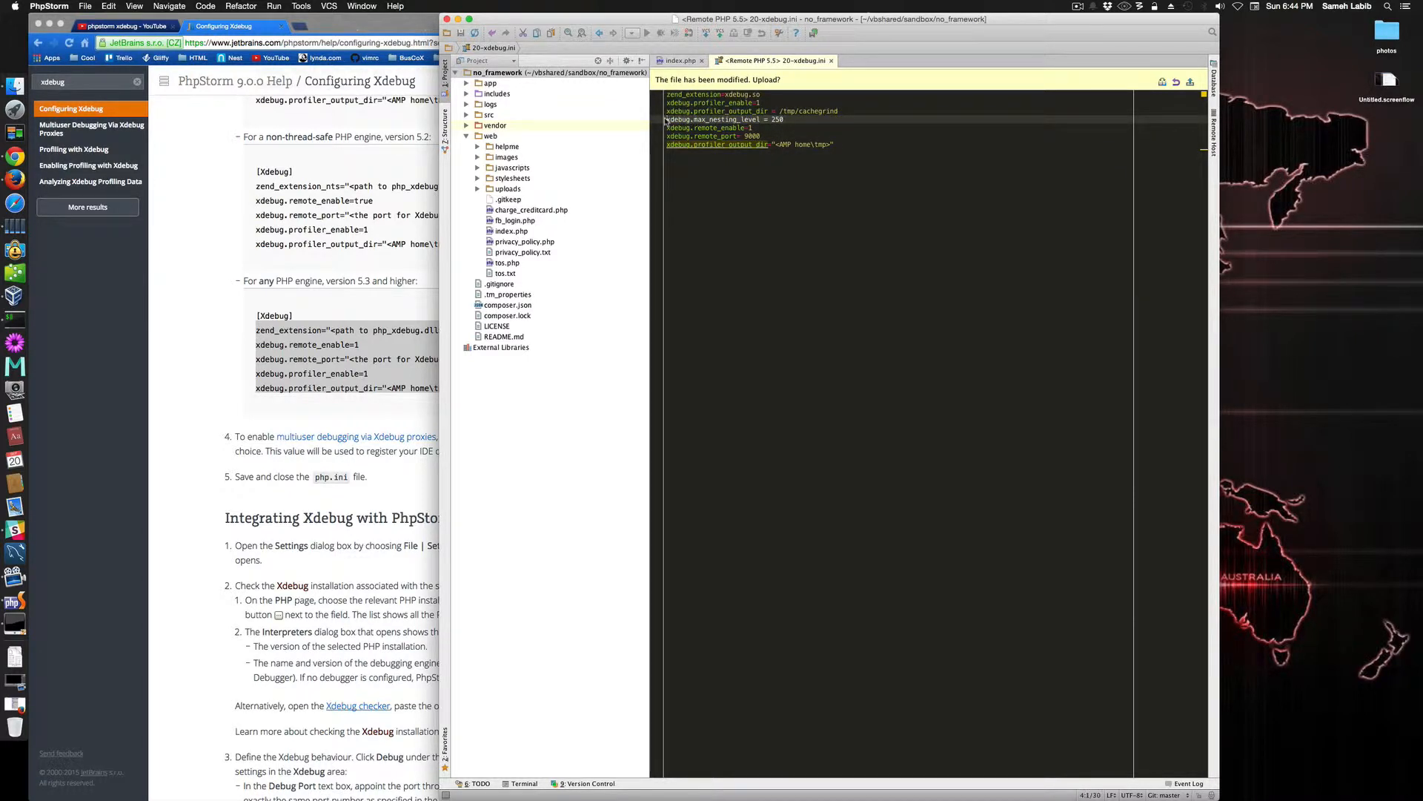
{"action": "key", "text": "Delete"}
{"action": "key", "text": "Delete"}
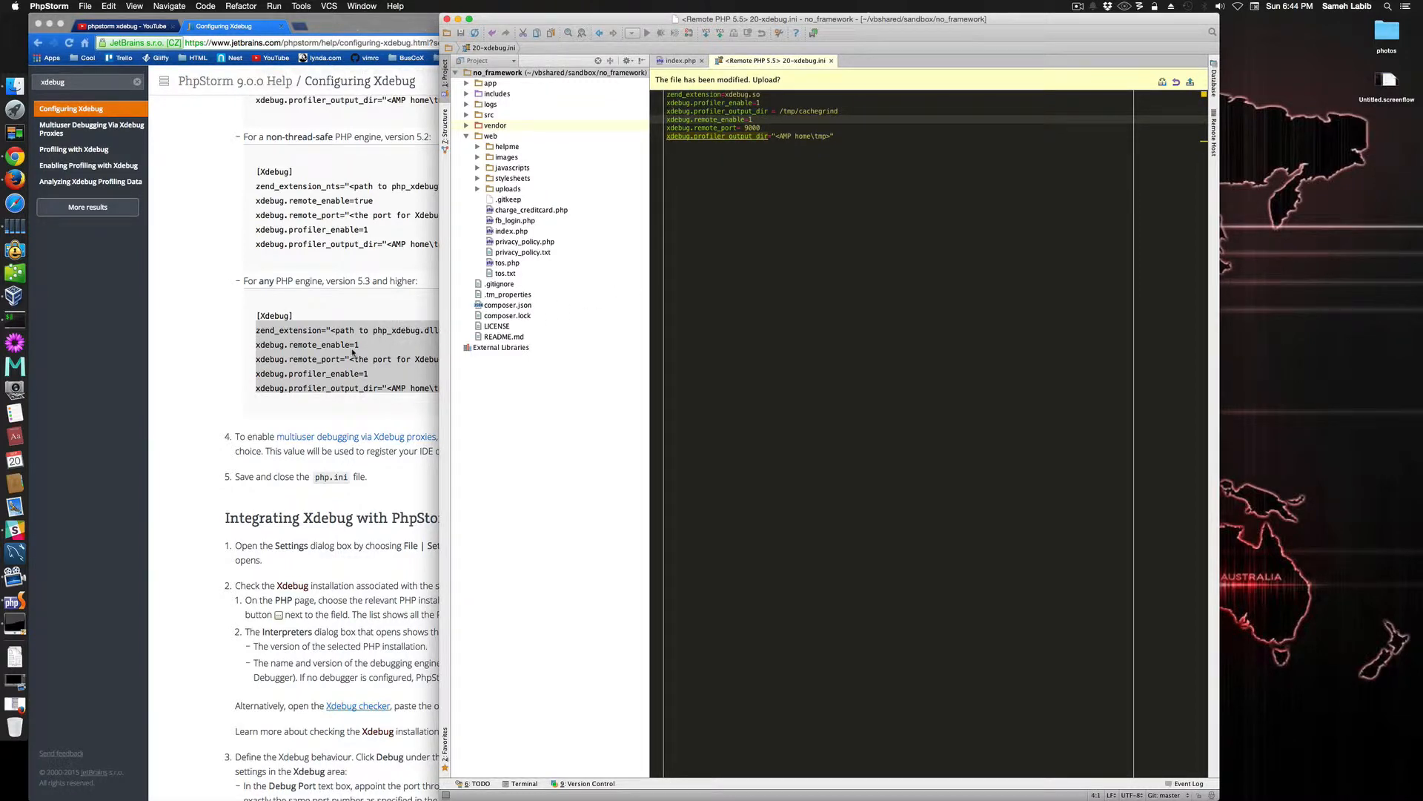
Following the help page's order, move xdebug.remote_enable=1 directly below zend_extension and xdebug.remote_port above the /tmp/cachegrind output directory line.
{"action": "left_click", "coordinate": [353, 366]}
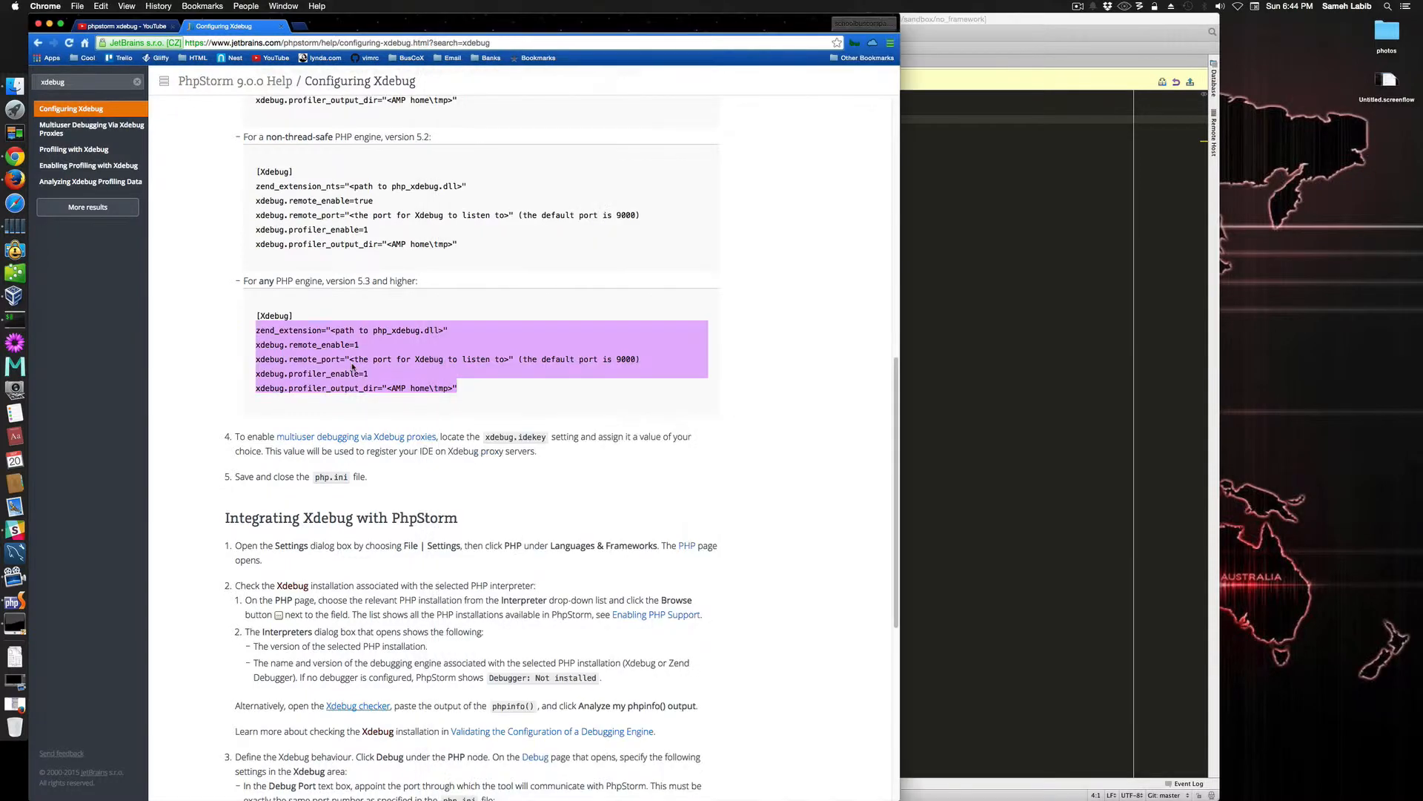
{"action": "left_click", "coordinate": [953, 238]}
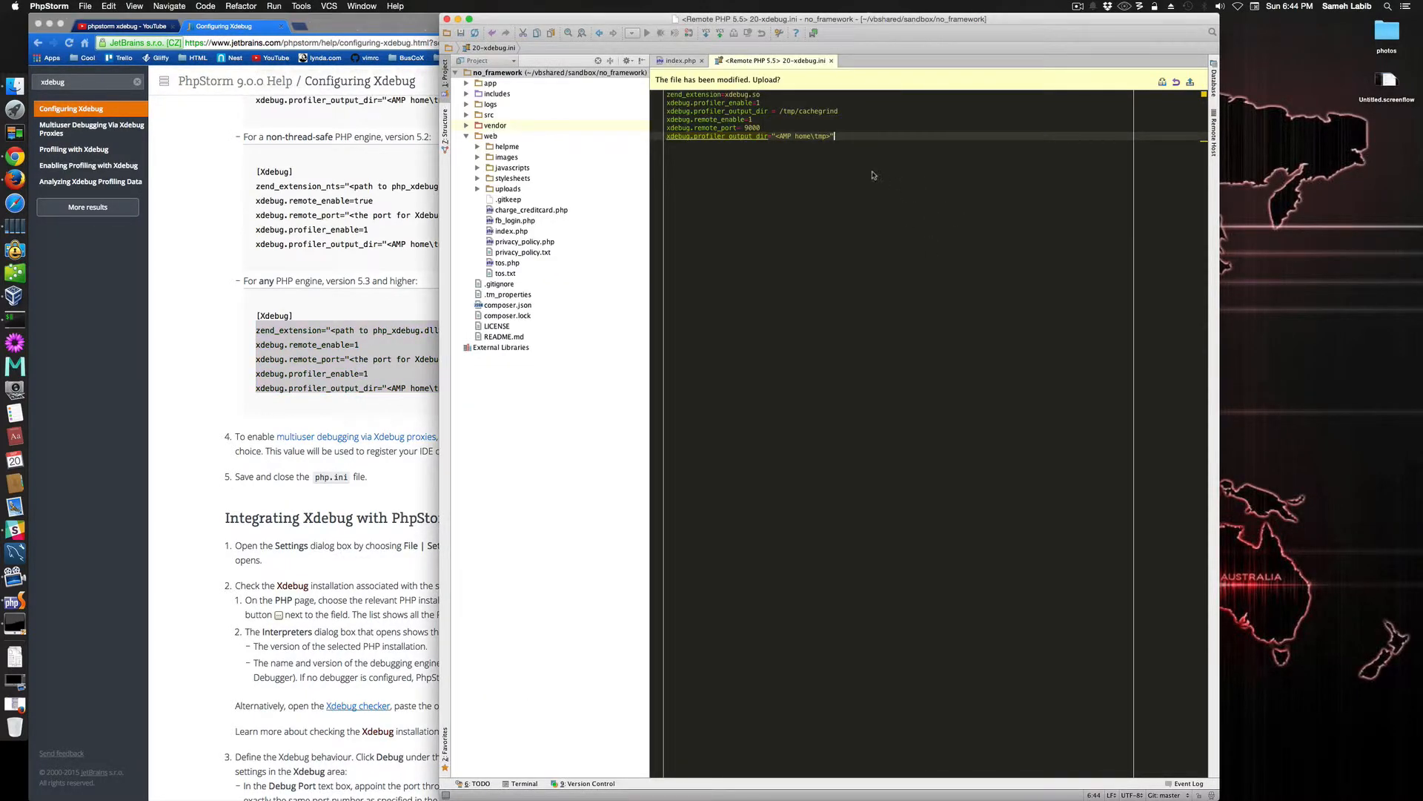
{"action": "left_click", "coordinate": [760, 120]}
{"action": "left_click", "coordinate": [767, 127]}
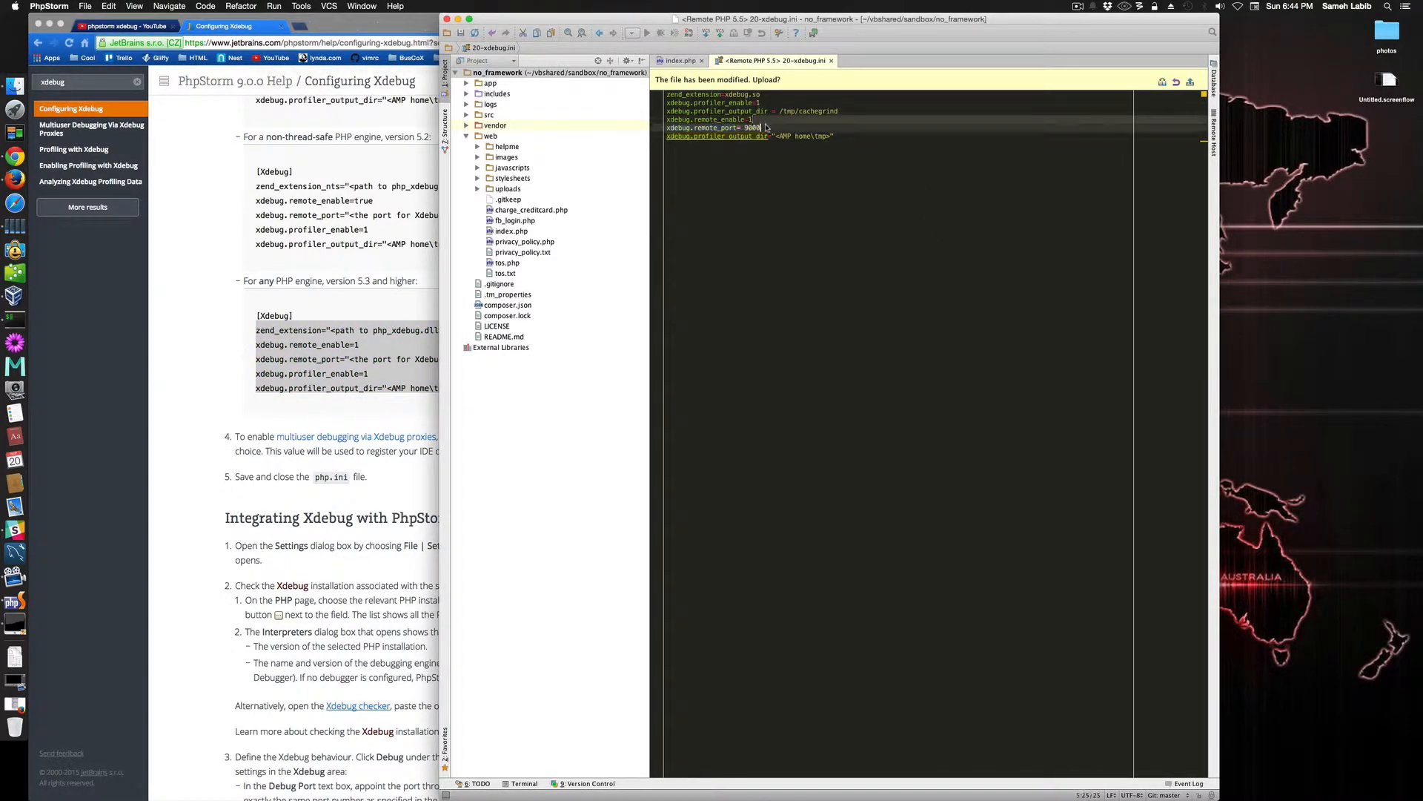
{"action": "key", "text": "super+z"}
{"action": "left_click", "coordinate": [393, 373]}
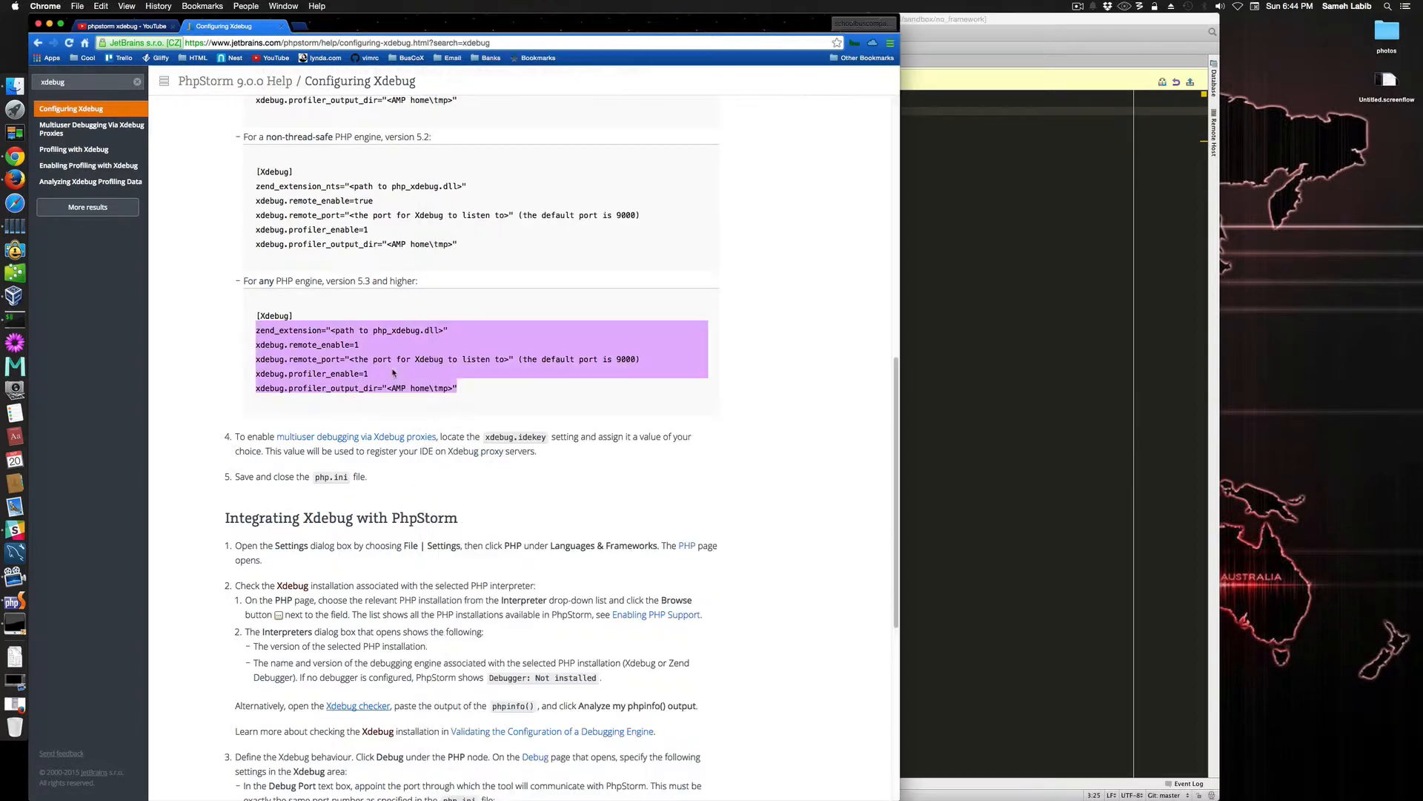
{"action": "key", "text": "super+Tab"}
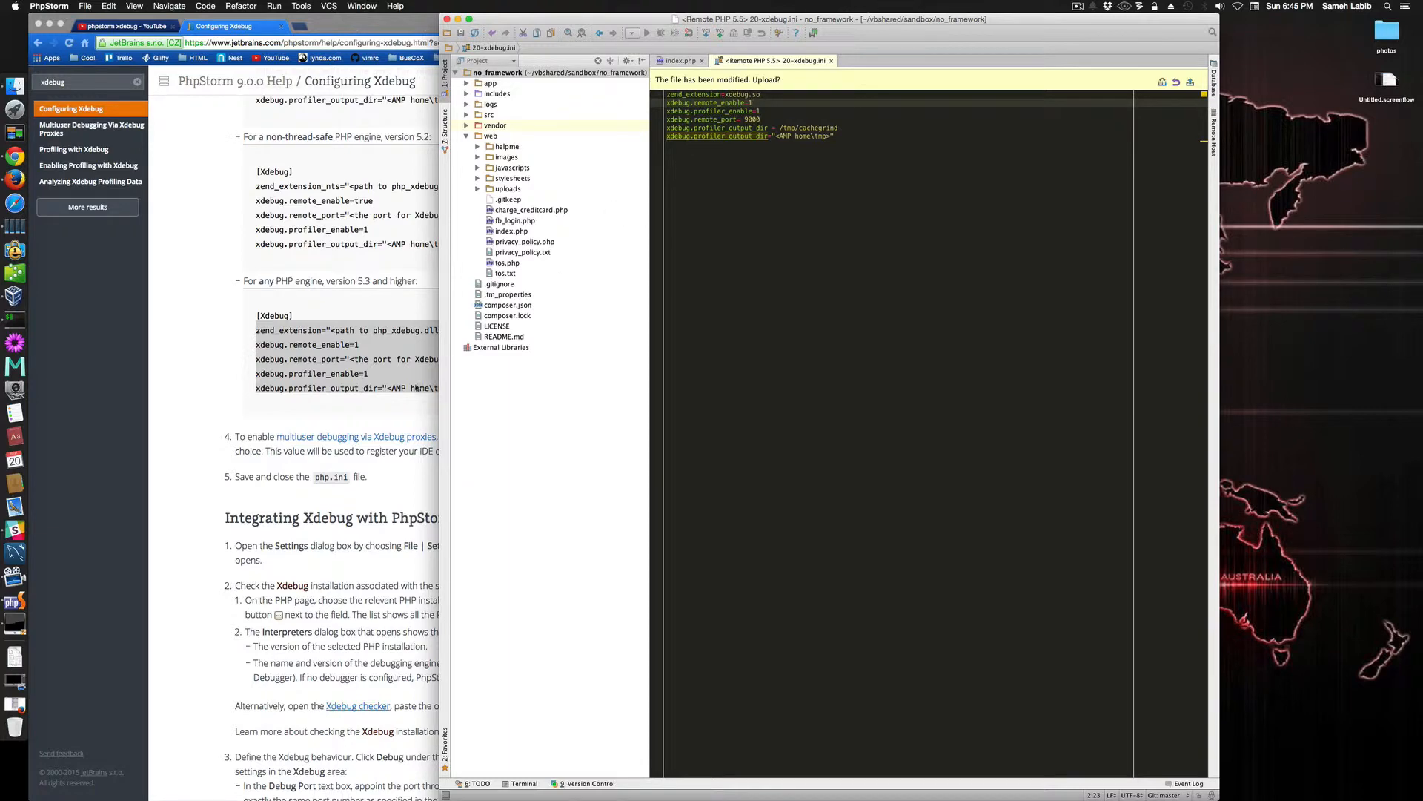
Move the xdebug.remote_port line between xdebug.remote_enable and xdebug.profiler_enable to match the order on the Chrome help page.
{"action": "left_click", "coordinate": [393, 393]}
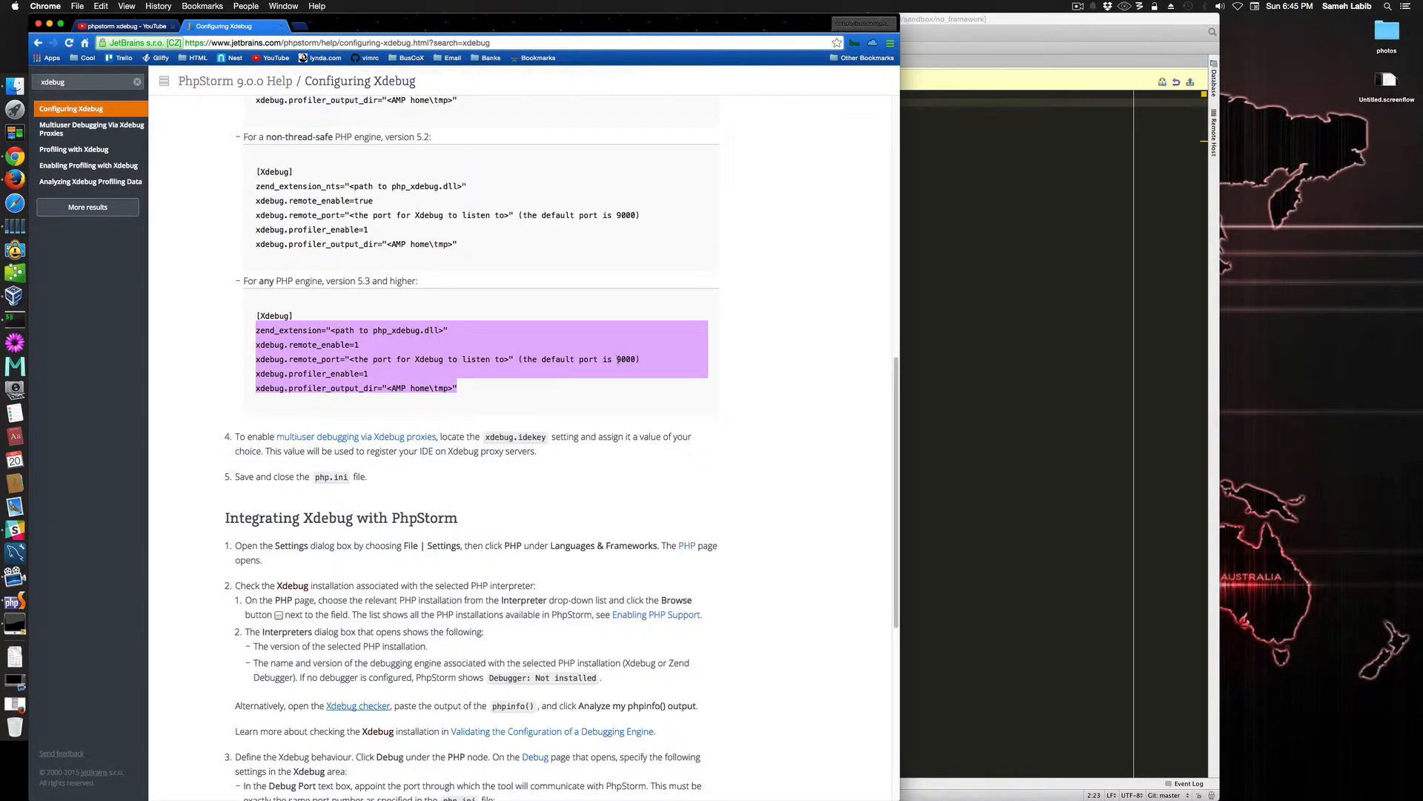
{"action": "left_click", "coordinate": [997, 306]}
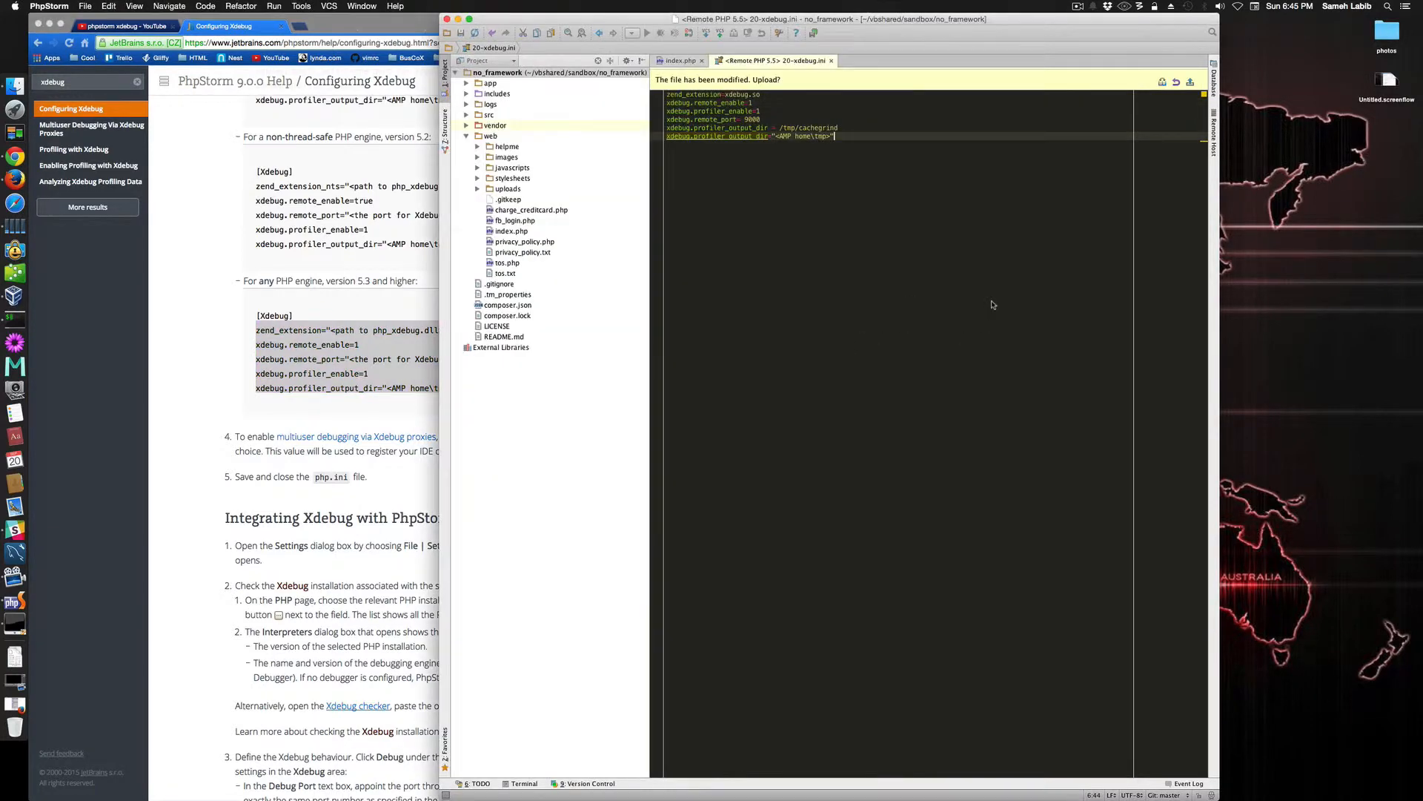
{"action": "left_click", "coordinate": [769, 119]}
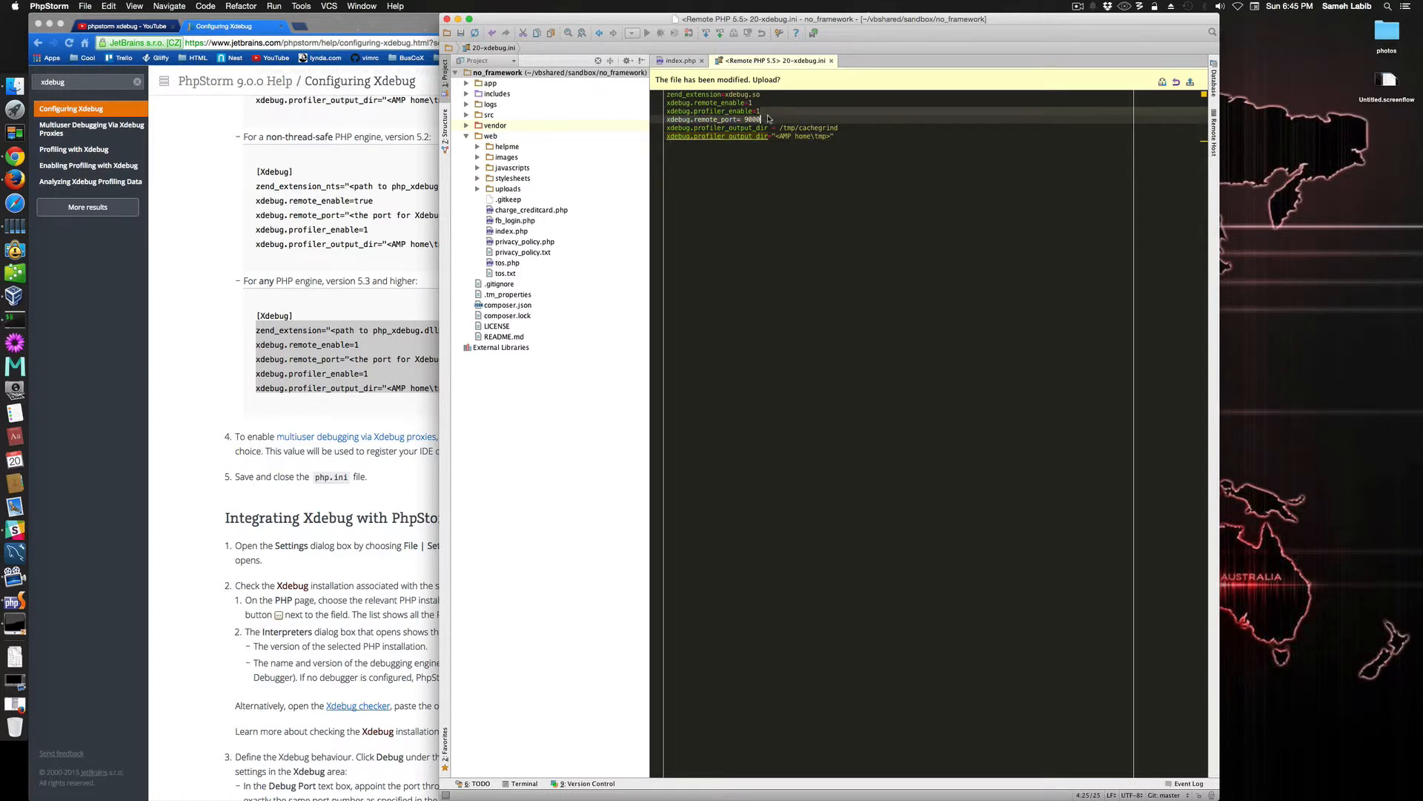
{"action": "key", "text": "super+BackSpace"}
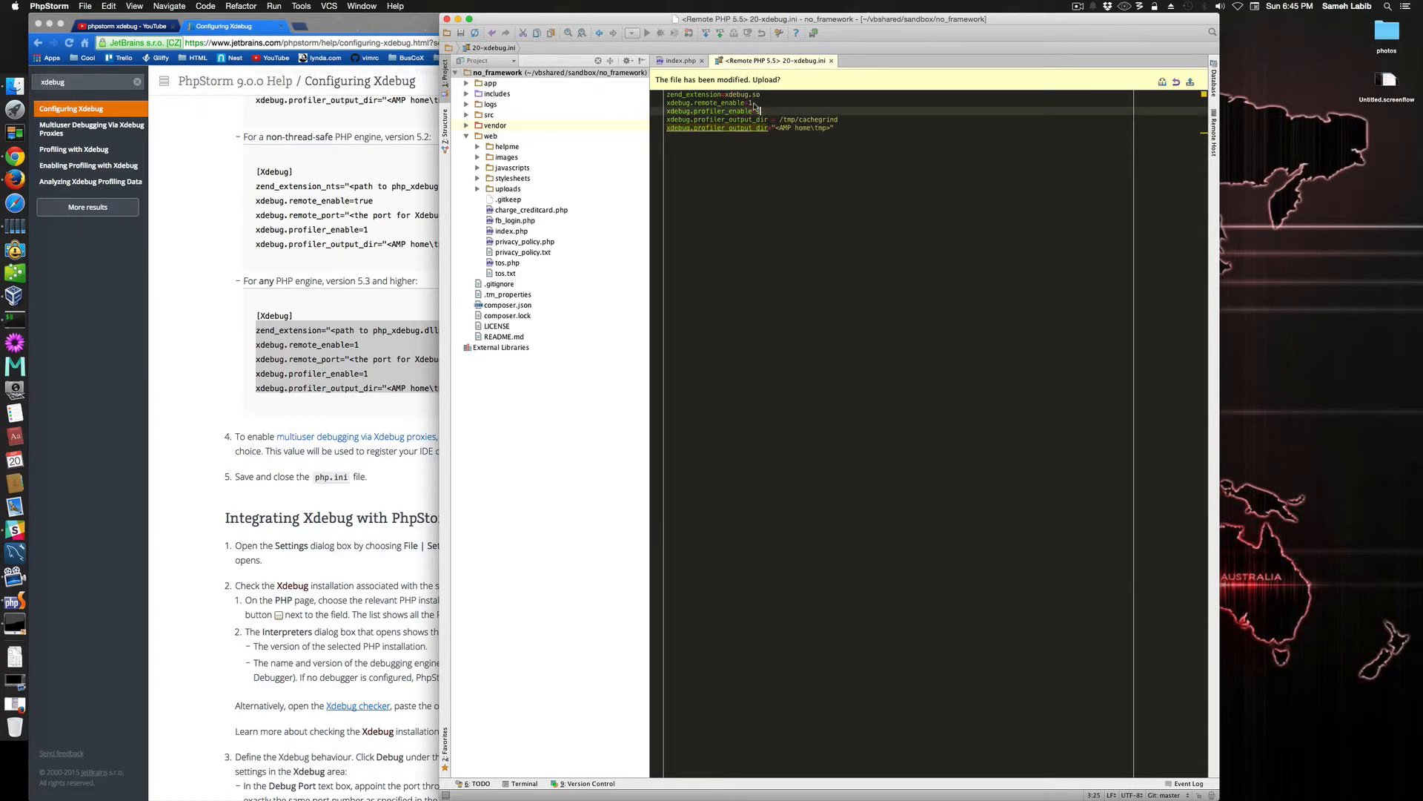
{"action": "key", "text": "Up"}
{"action": "key", "text": "Up"}
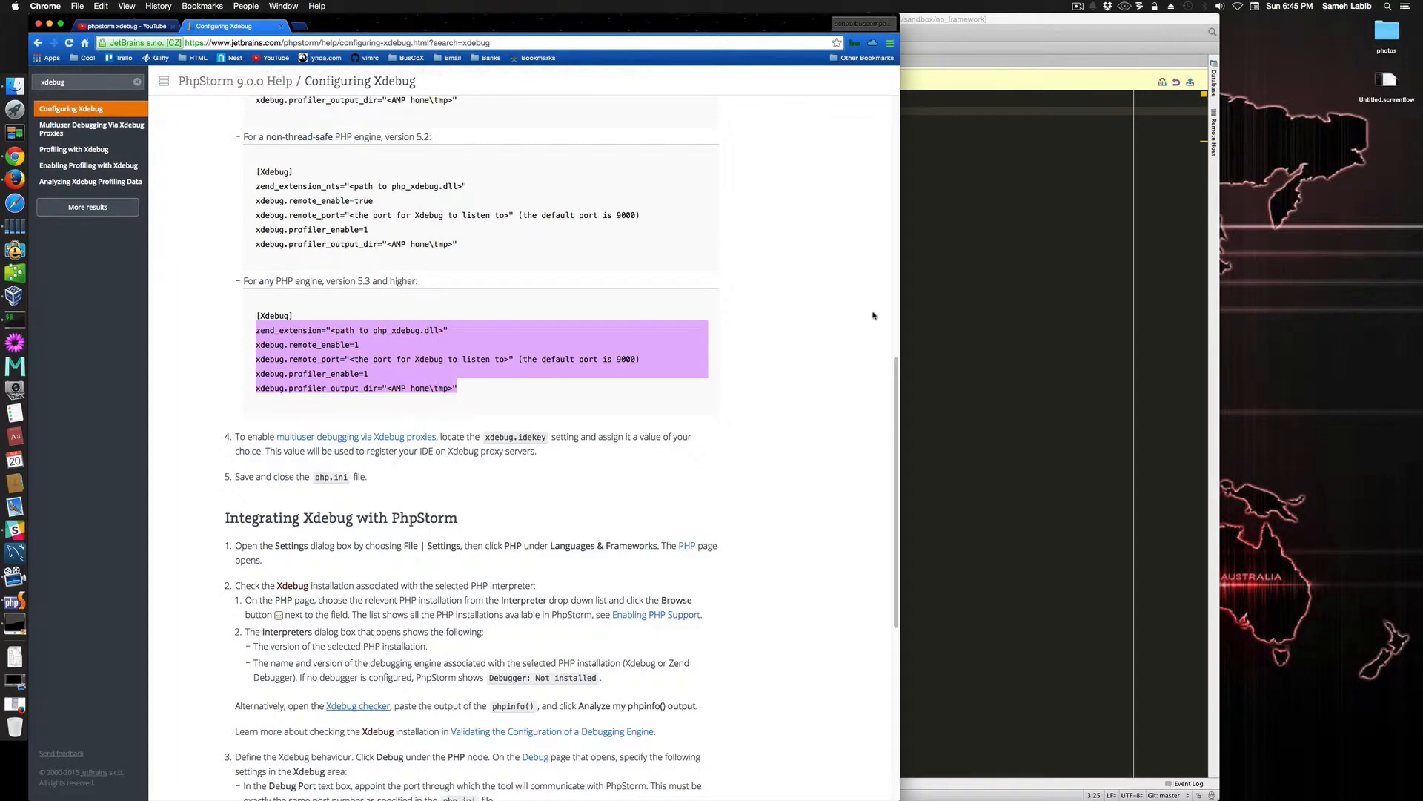
{"action": "left_click", "coordinate": [998, 254]}
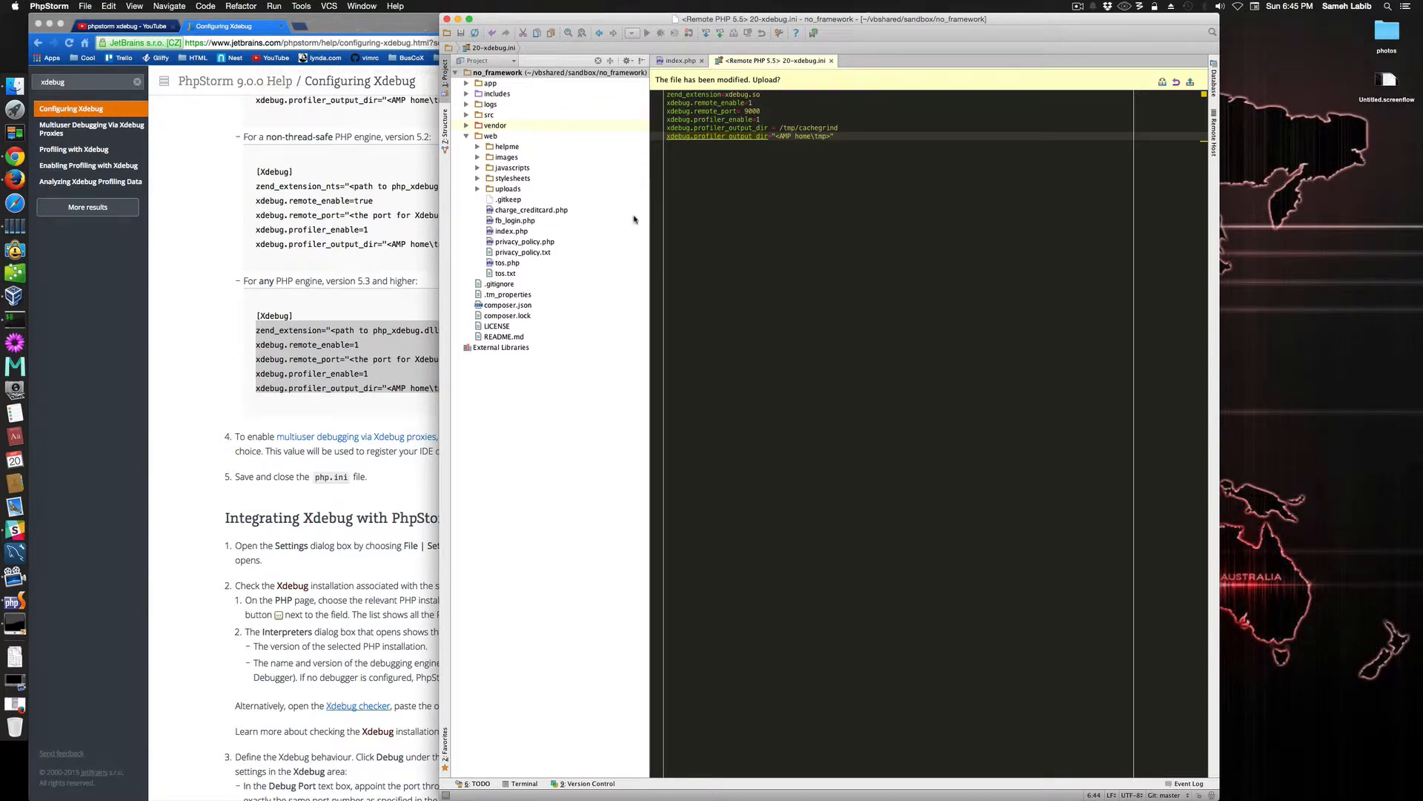
Recheck the help page's xdebug settings in Chrome, and in PhpStorm save all files and reopen 20-xdebug.ini after closing it.
{"action": "key", "text": "super+Tab"}
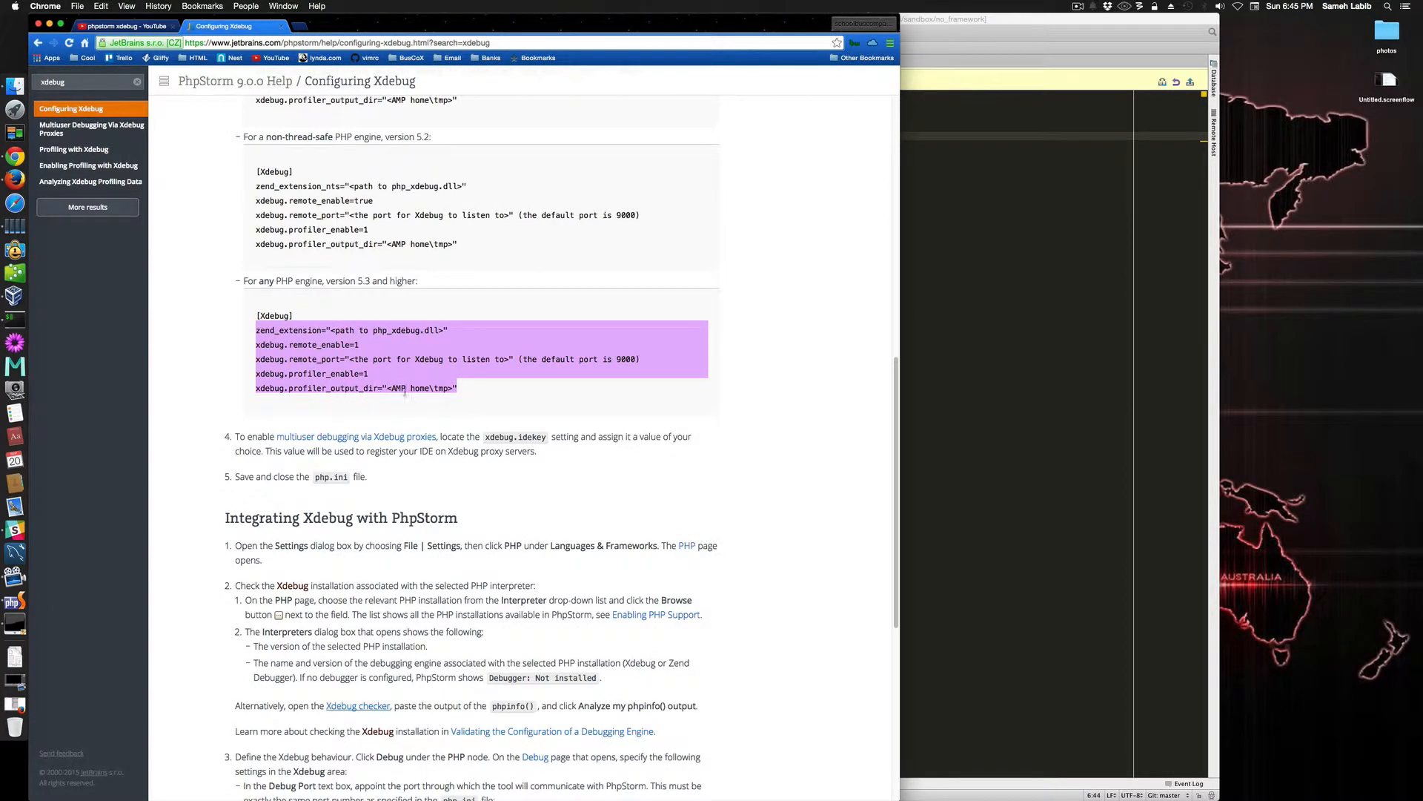
{"action": "left_click", "coordinate": [984, 339]}
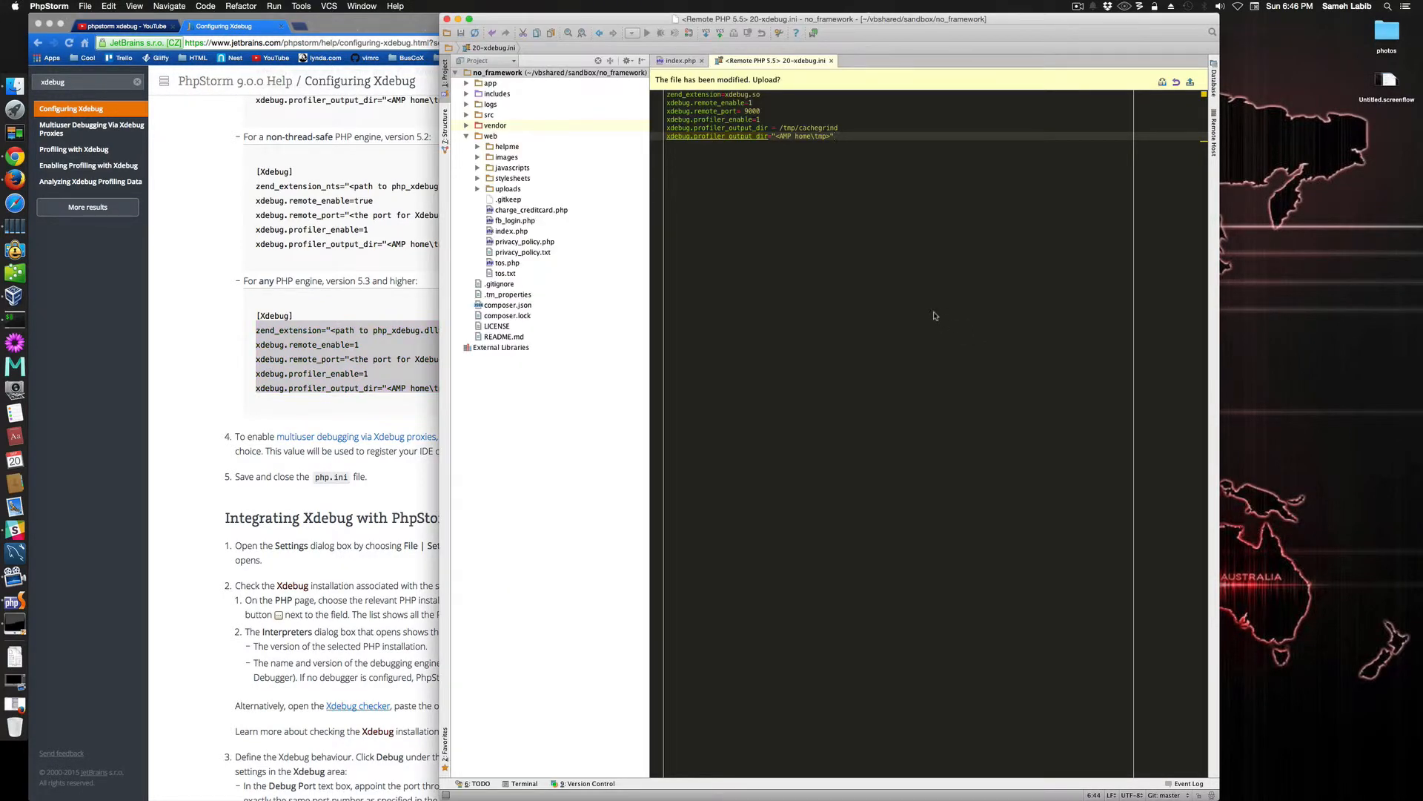
{"action": "left_click", "coordinate": [460, 33]}
{"action": "left_click", "coordinate": [459, 34]}
{"action": "left_click", "coordinate": [831, 61]}
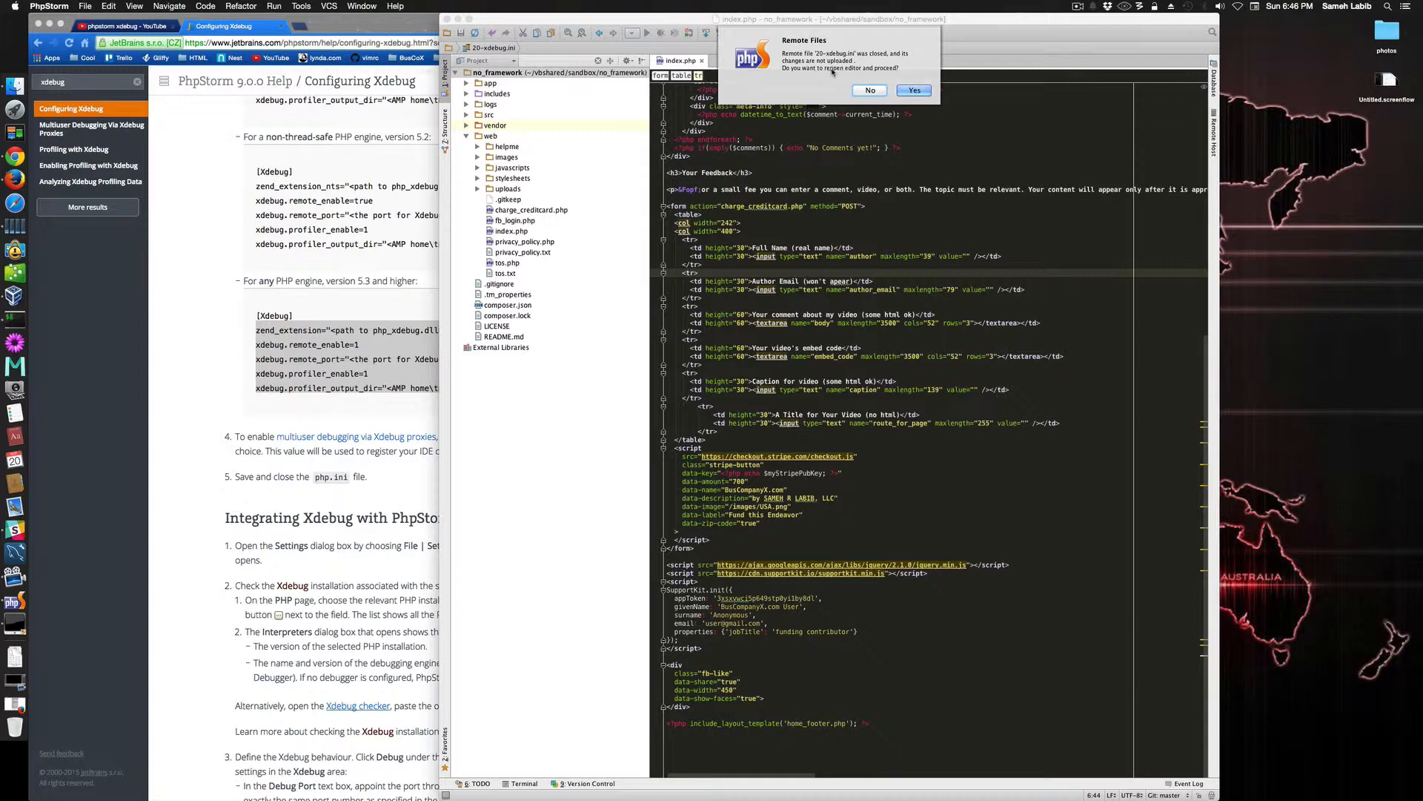
{"action": "left_click", "coordinate": [911, 89]}
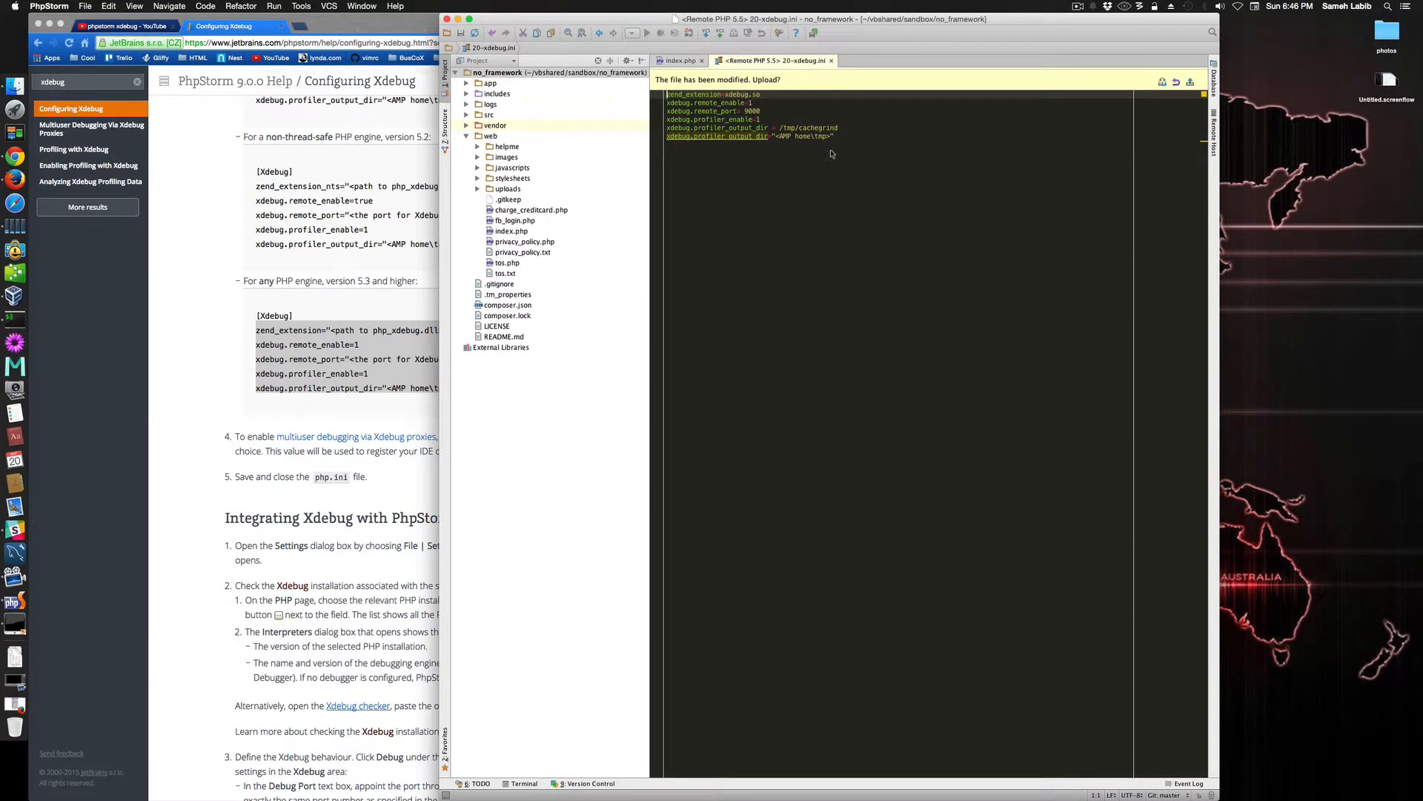
Try reverting 20-xdebug.ini to its last uploaded version, and undo that revert.
{"action": "left_click", "coordinate": [1178, 83]}
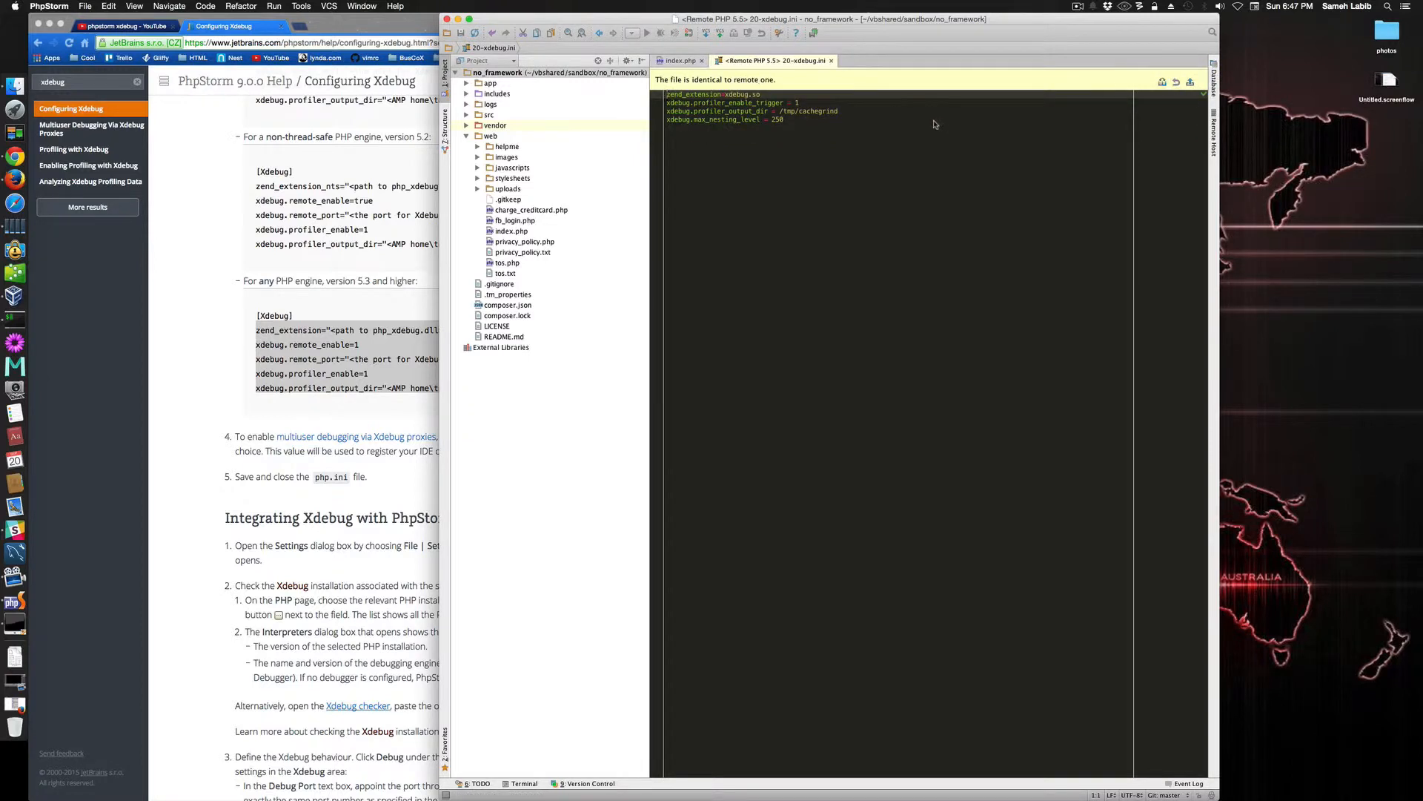
{"action": "left_click", "coordinate": [119, 7]}
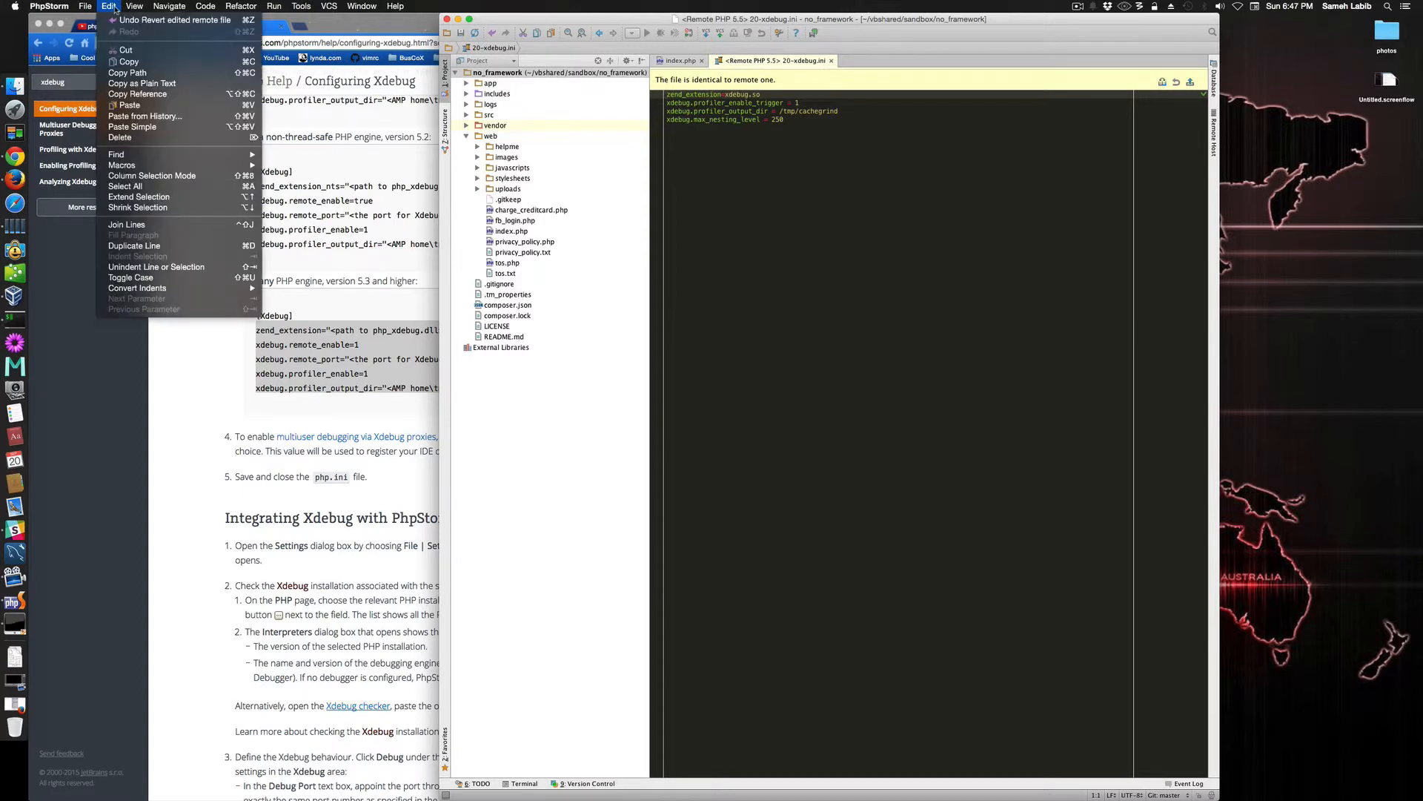
{"action": "left_click", "coordinate": [123, 21]}
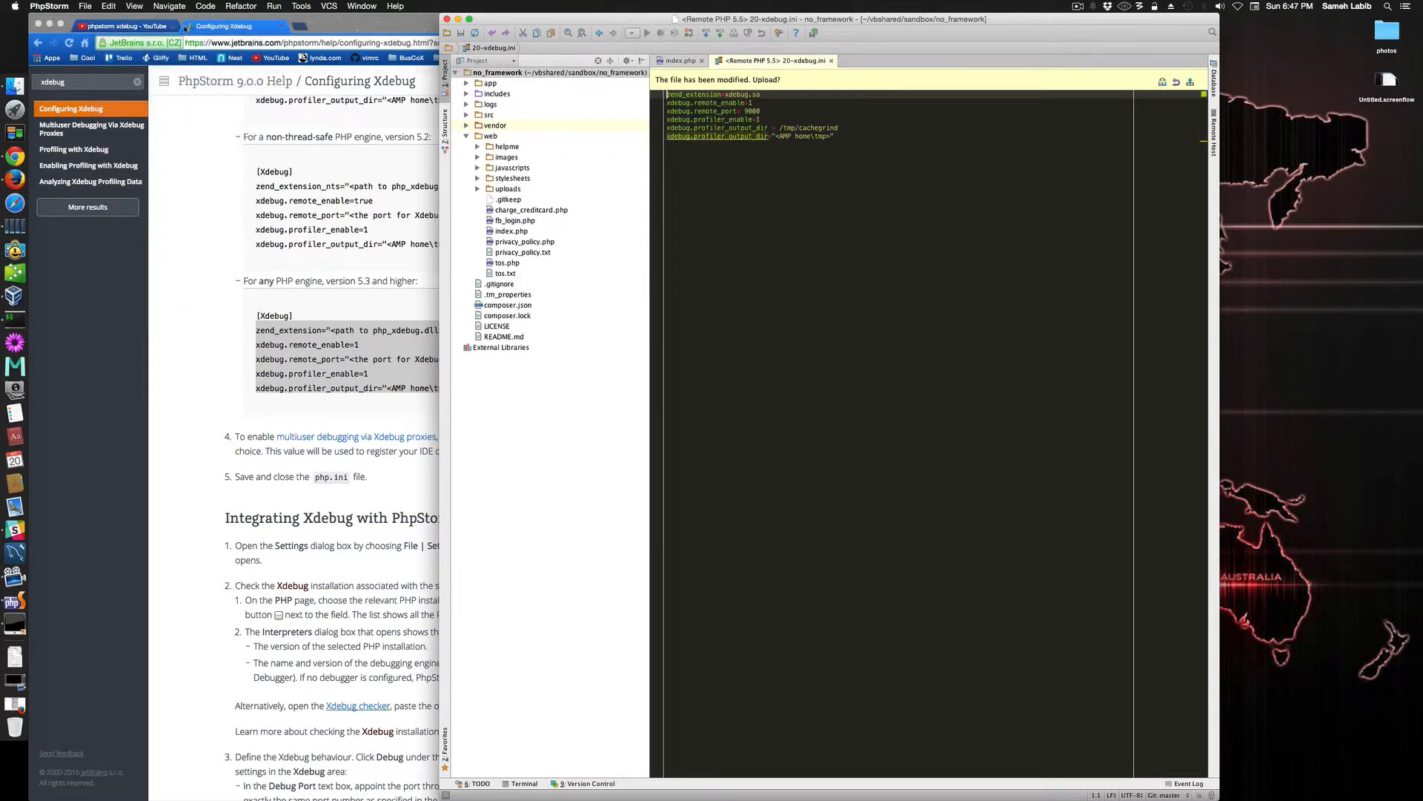
Delete the duplicate xdebug.profiler_output_dir = /tmp/cachegrind line from 20-xdebug.ini and try to upload the file to the remote server.
{"action": "left_click", "coordinate": [882, 200]}
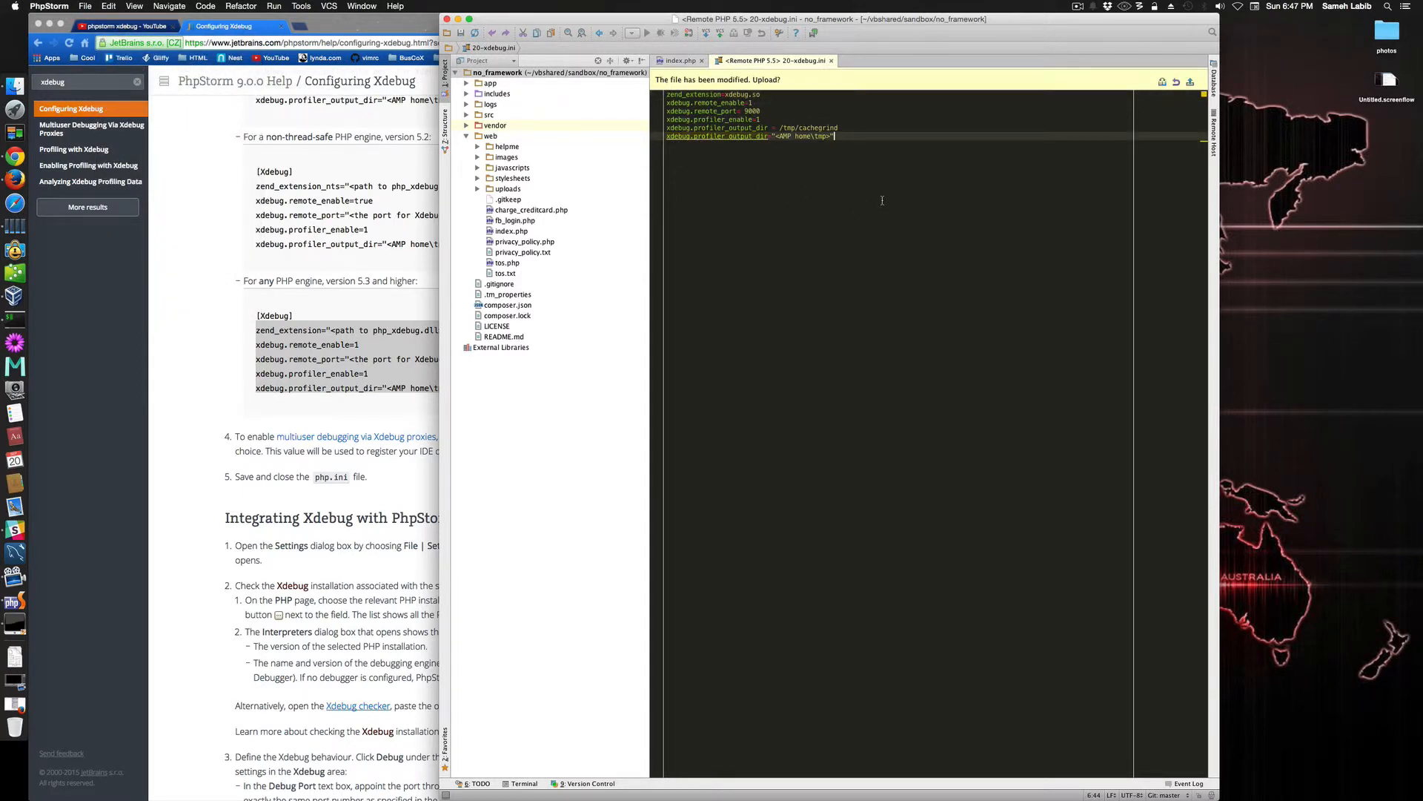
{"action": "mouse_move", "coordinate": [740, 142]}
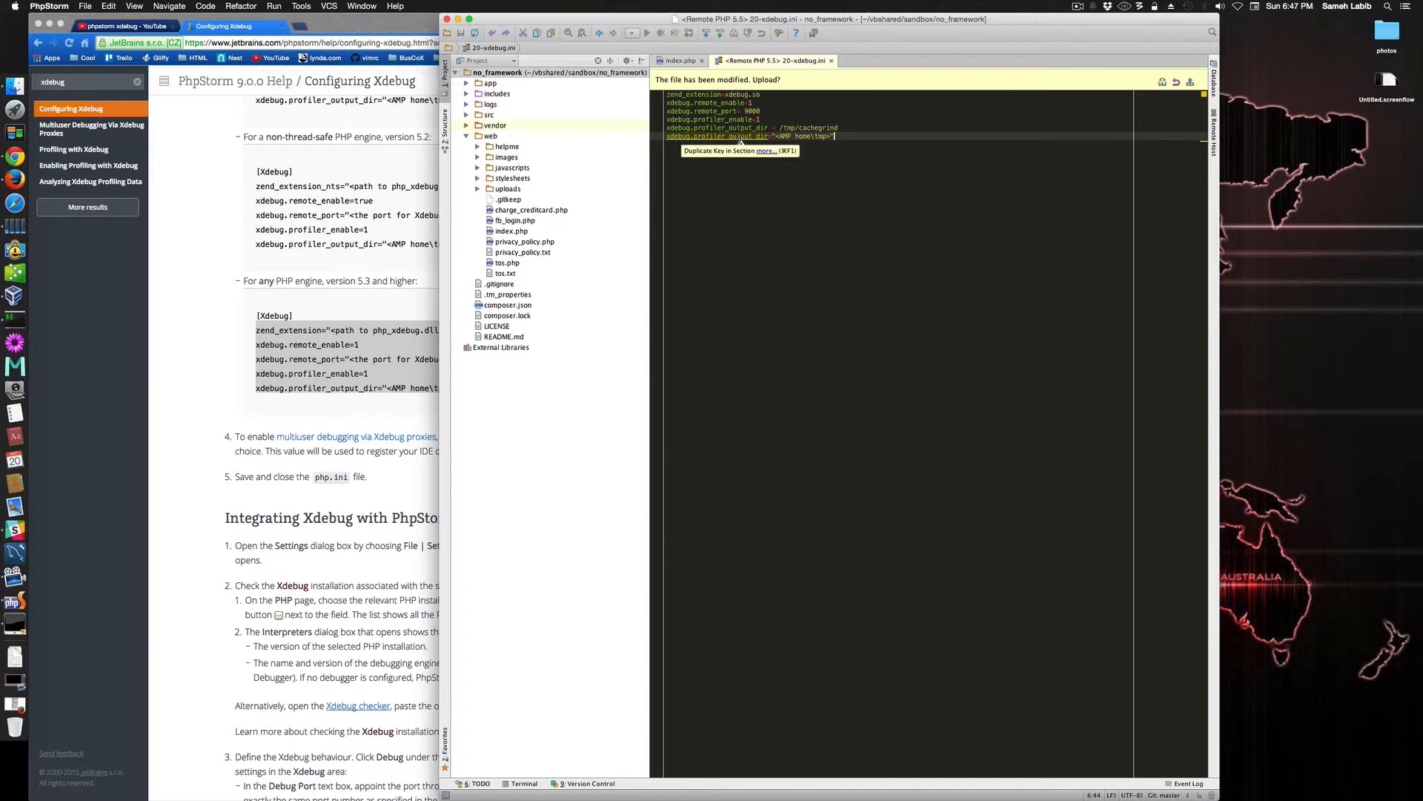
{"action": "key", "text": "Up"}
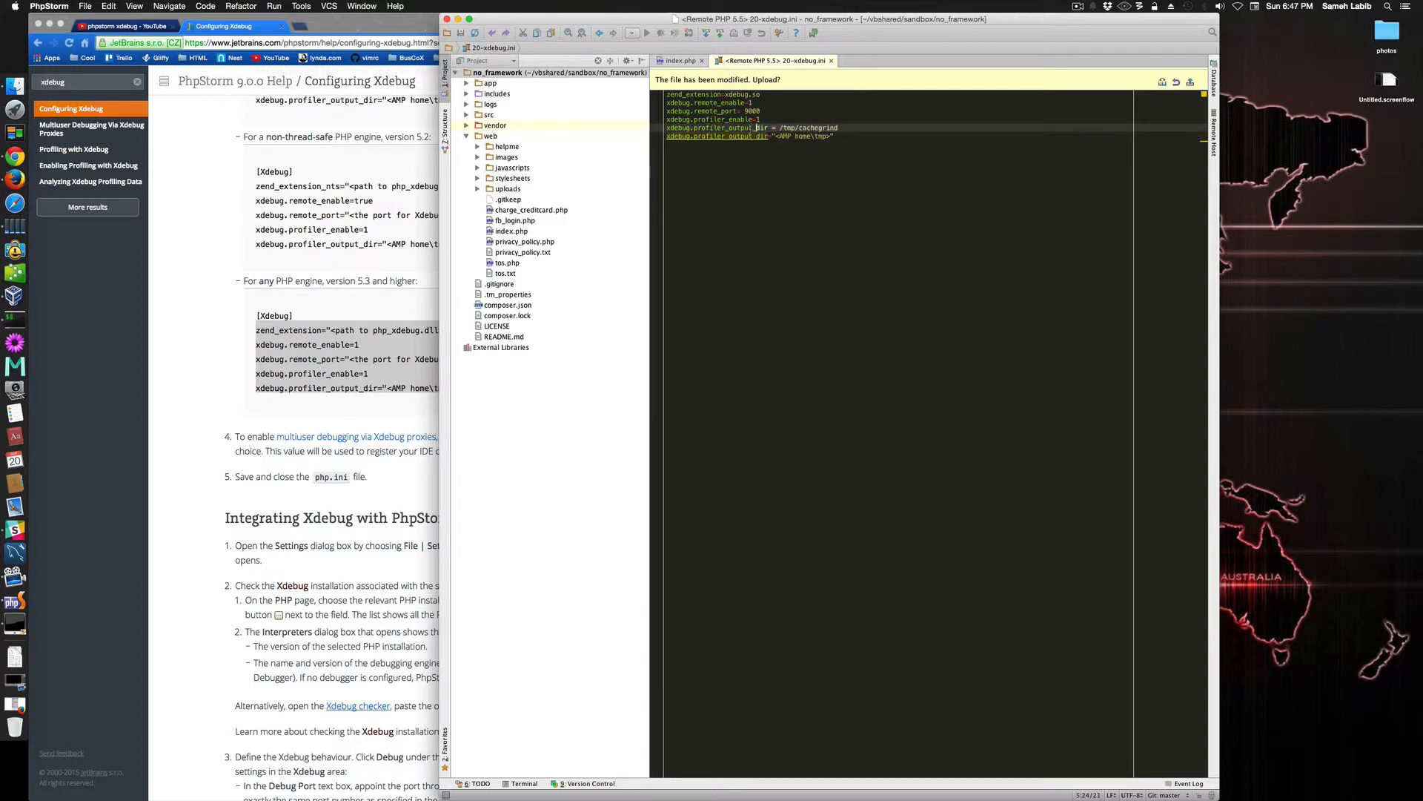
{"action": "key", "text": "Home"}
{"action": "key", "text": "BackSpace"}
{"action": "key", "text": "Delete"}
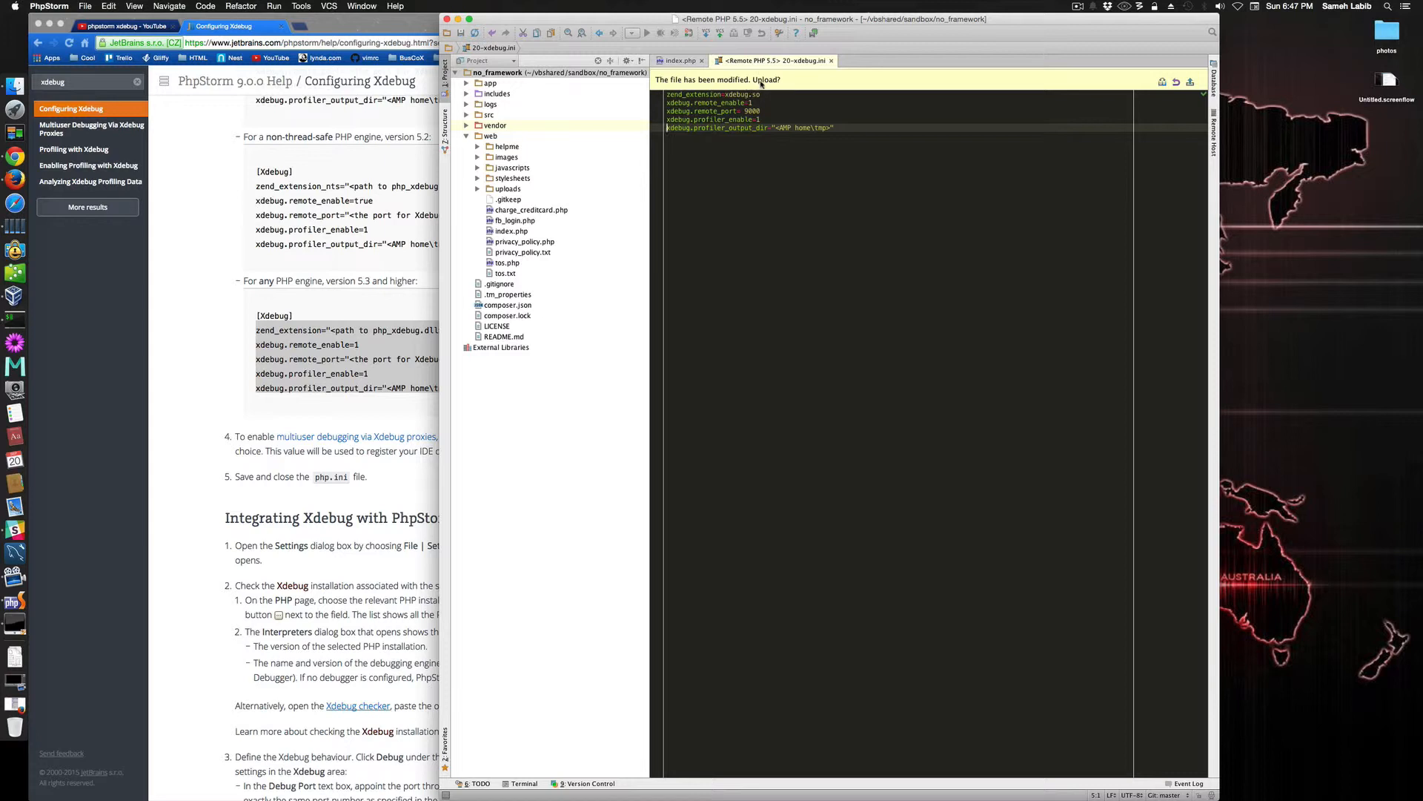
{"action": "left_click", "coordinate": [1190, 82]}
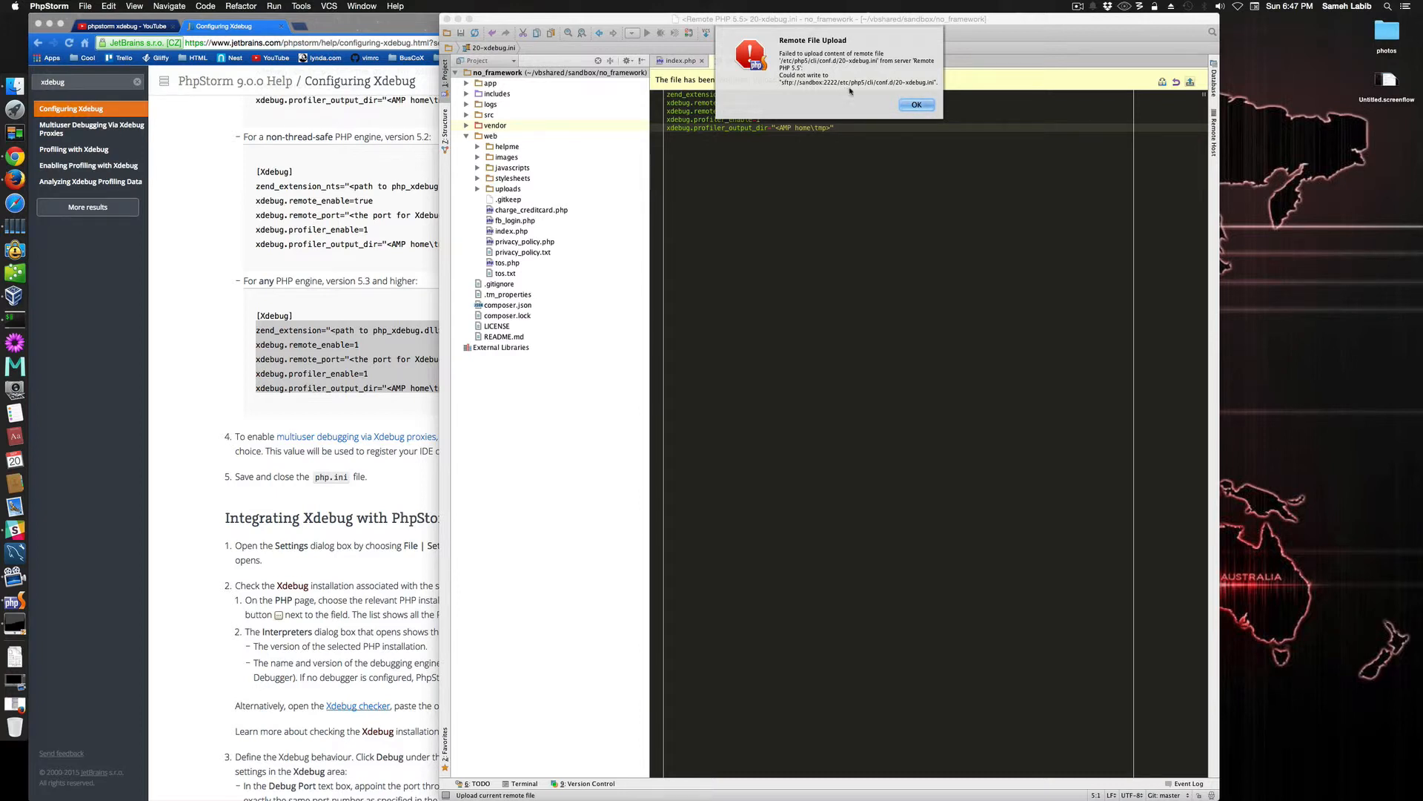
{"action": "left_click", "coordinate": [914, 104]}
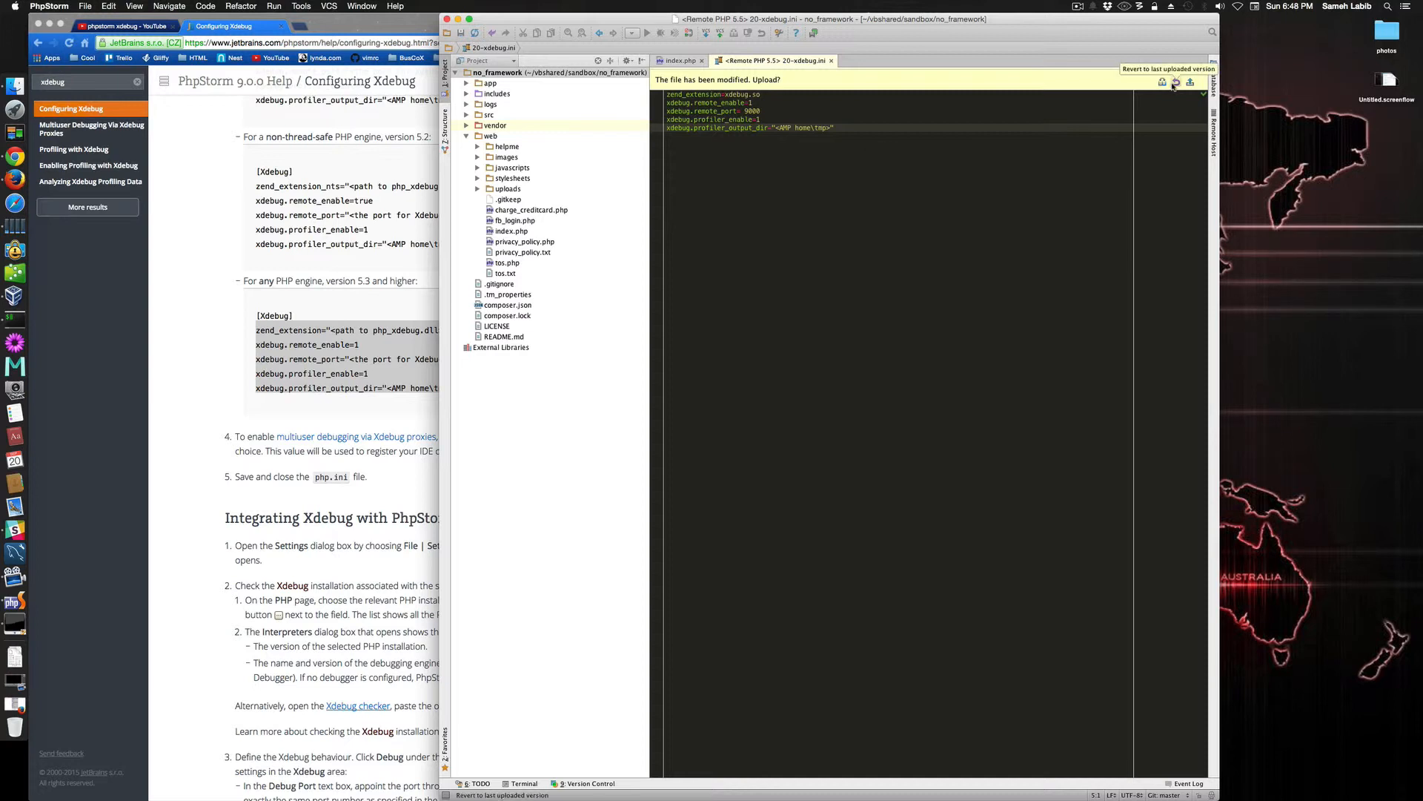
Save all files and close 20-xdebug.ini, declining to reopen it for its changes that are not uploaded.
{"action": "left_click", "coordinate": [461, 33]}
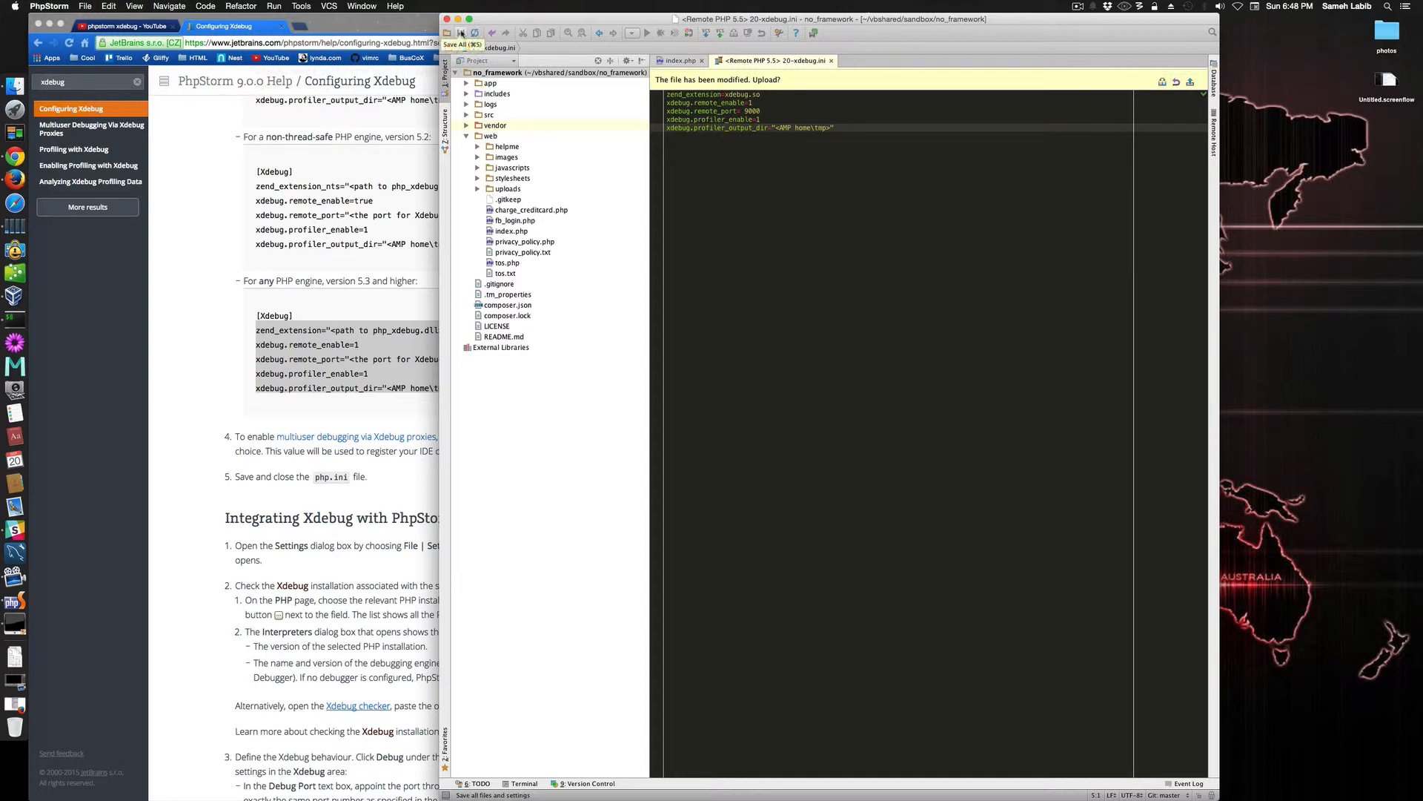
{"action": "left_click", "coordinate": [86, 7]}
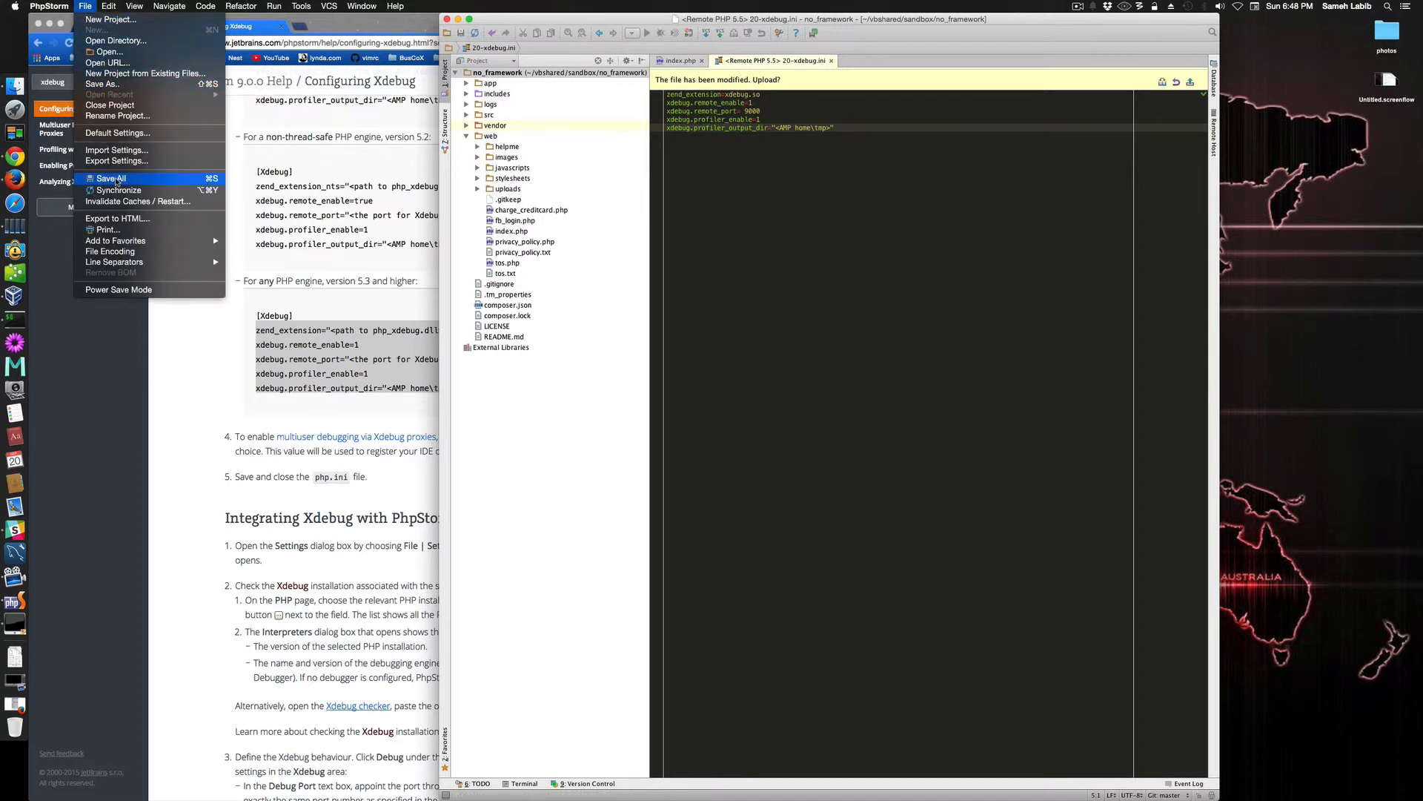
{"action": "left_click", "coordinate": [115, 179]}
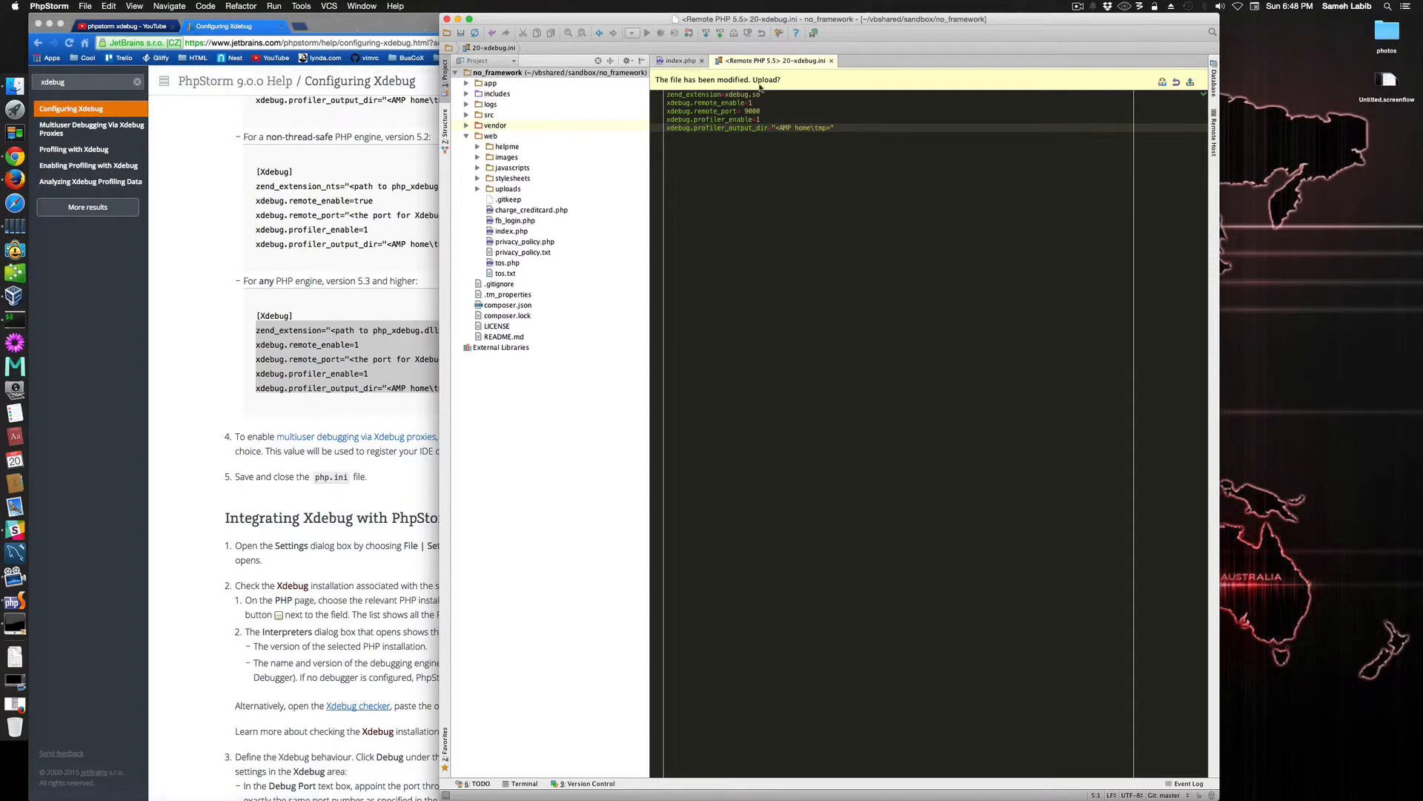
{"action": "left_click", "coordinate": [831, 61]}
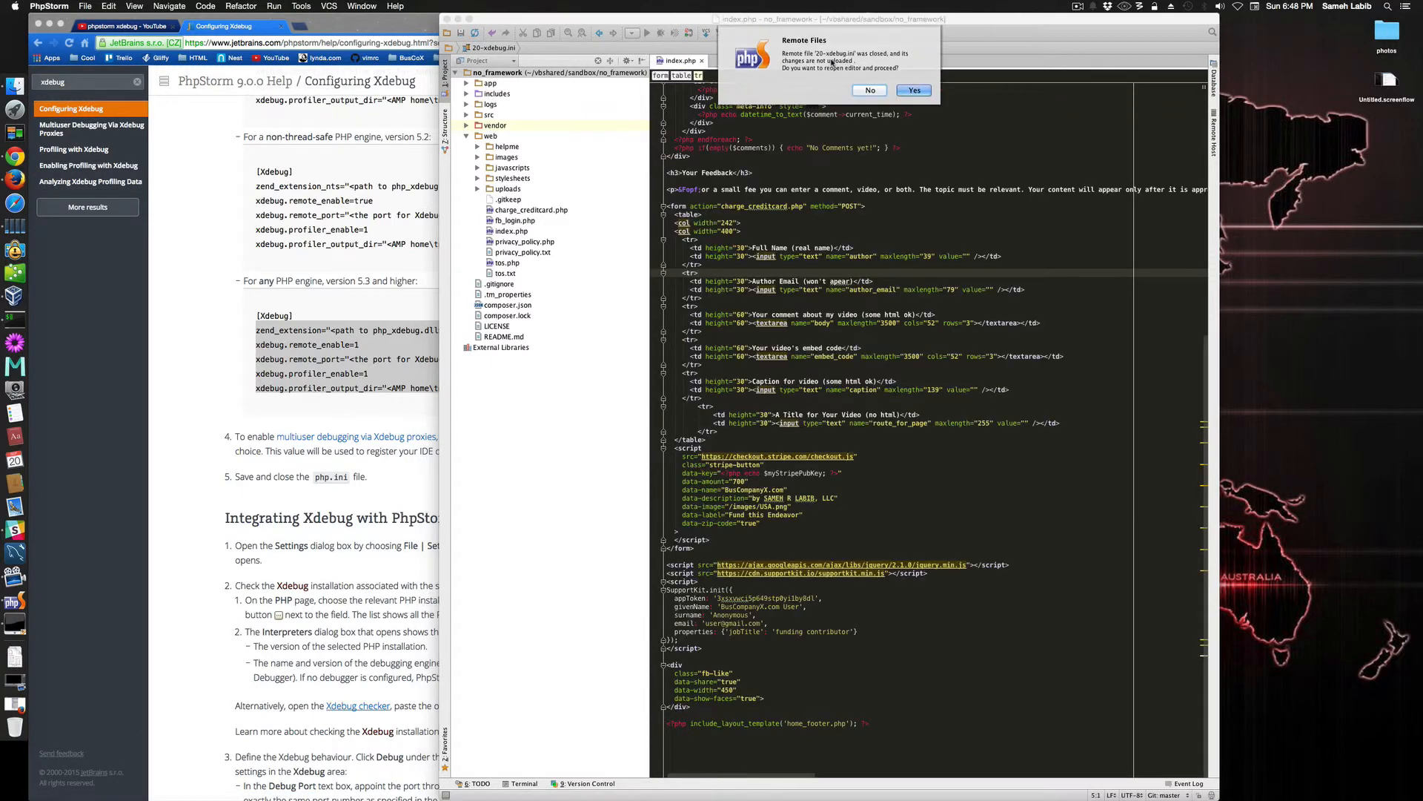
{"action": "left_click", "coordinate": [868, 90]}
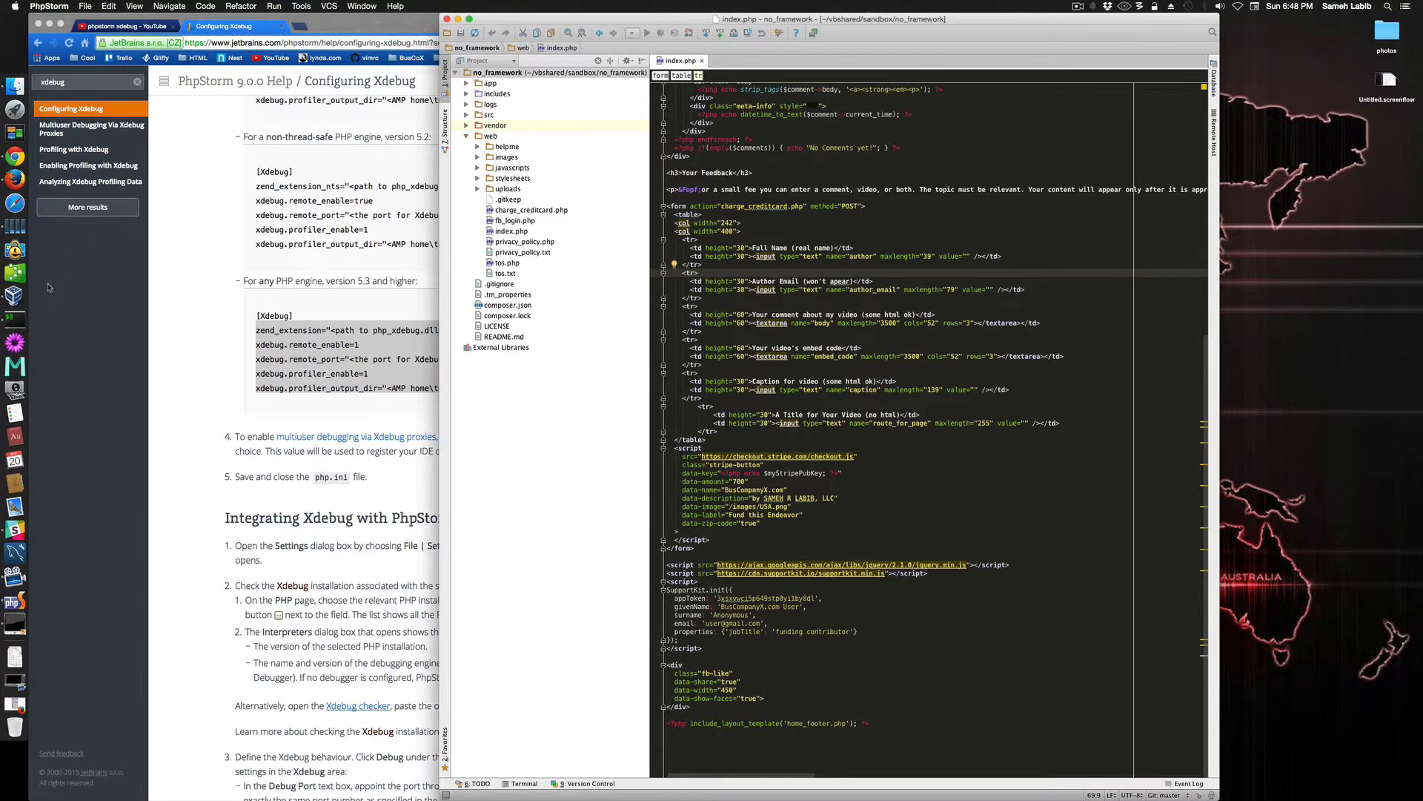
Switch to iTerm, connect to the sandbox server over SSH, and list the contents of /etc/php5.
{"action": "left_click", "coordinate": [15, 320]}
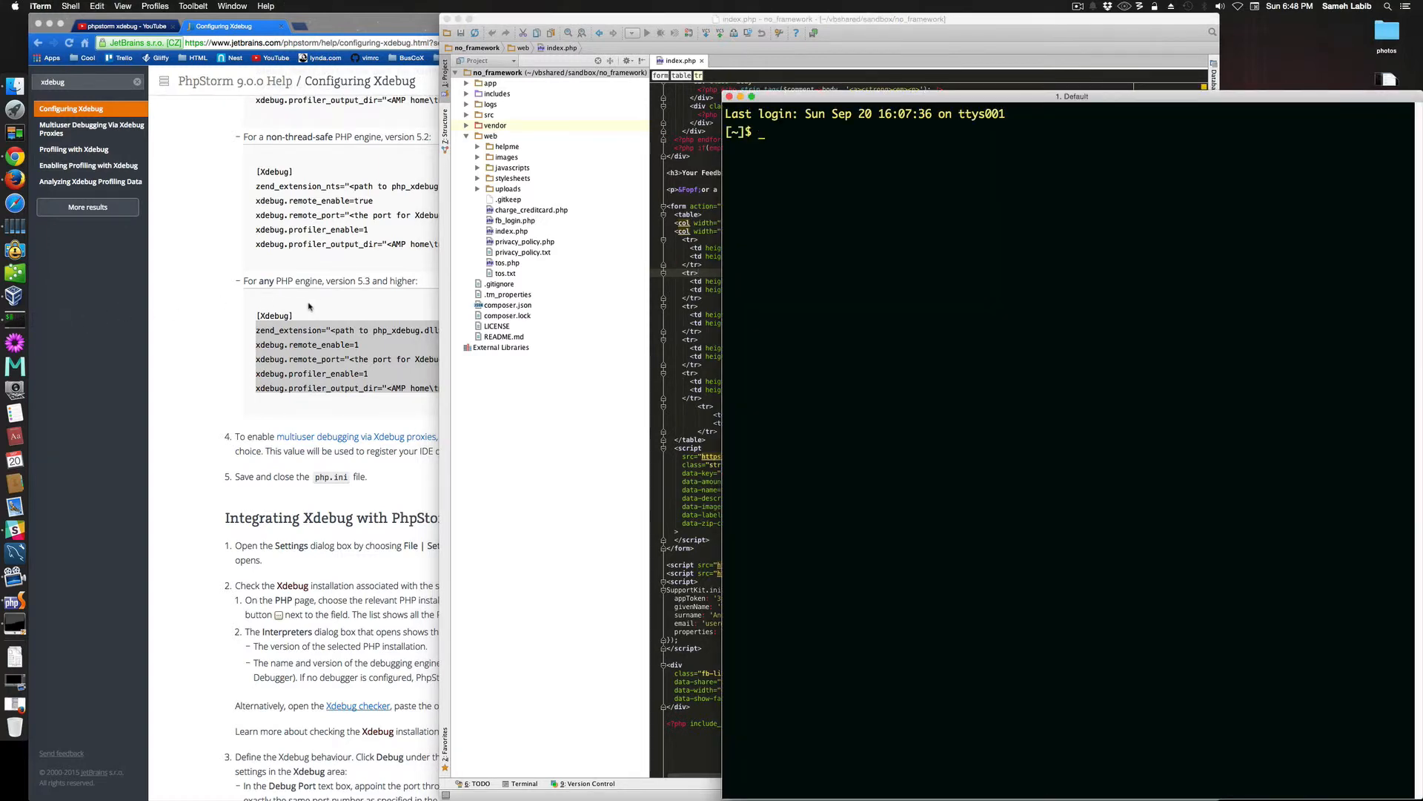
{"action": "type", "text": "cd /etc"}
{"action": "key", "text": "Return"}
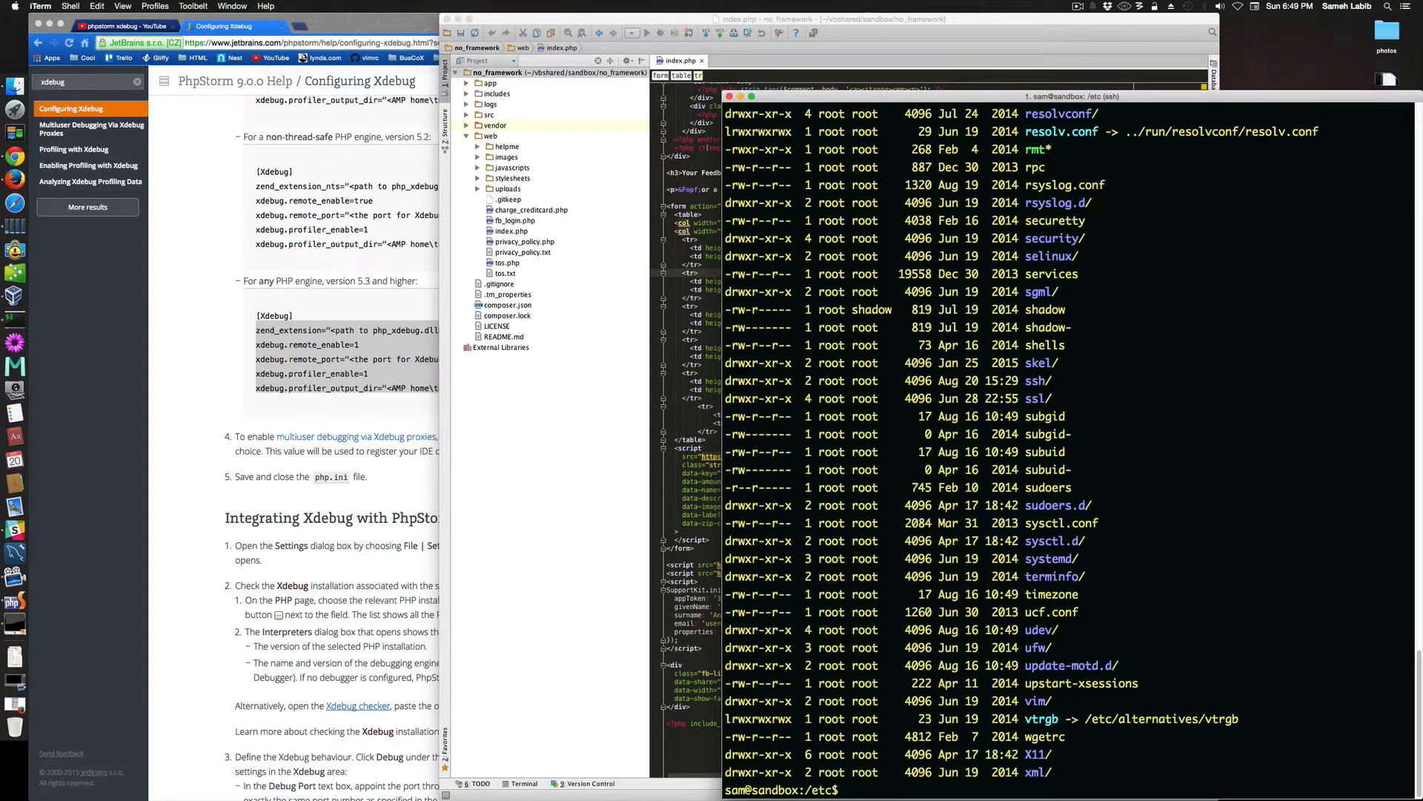
{"action": "type", "text": "cdphp5"}
{"action": "key", "text": "Return"}
{"action": "key", "text": "ctrl+l"}
{"action": "type", "text": "ll"}
{"action": "key", "text": "Return"}
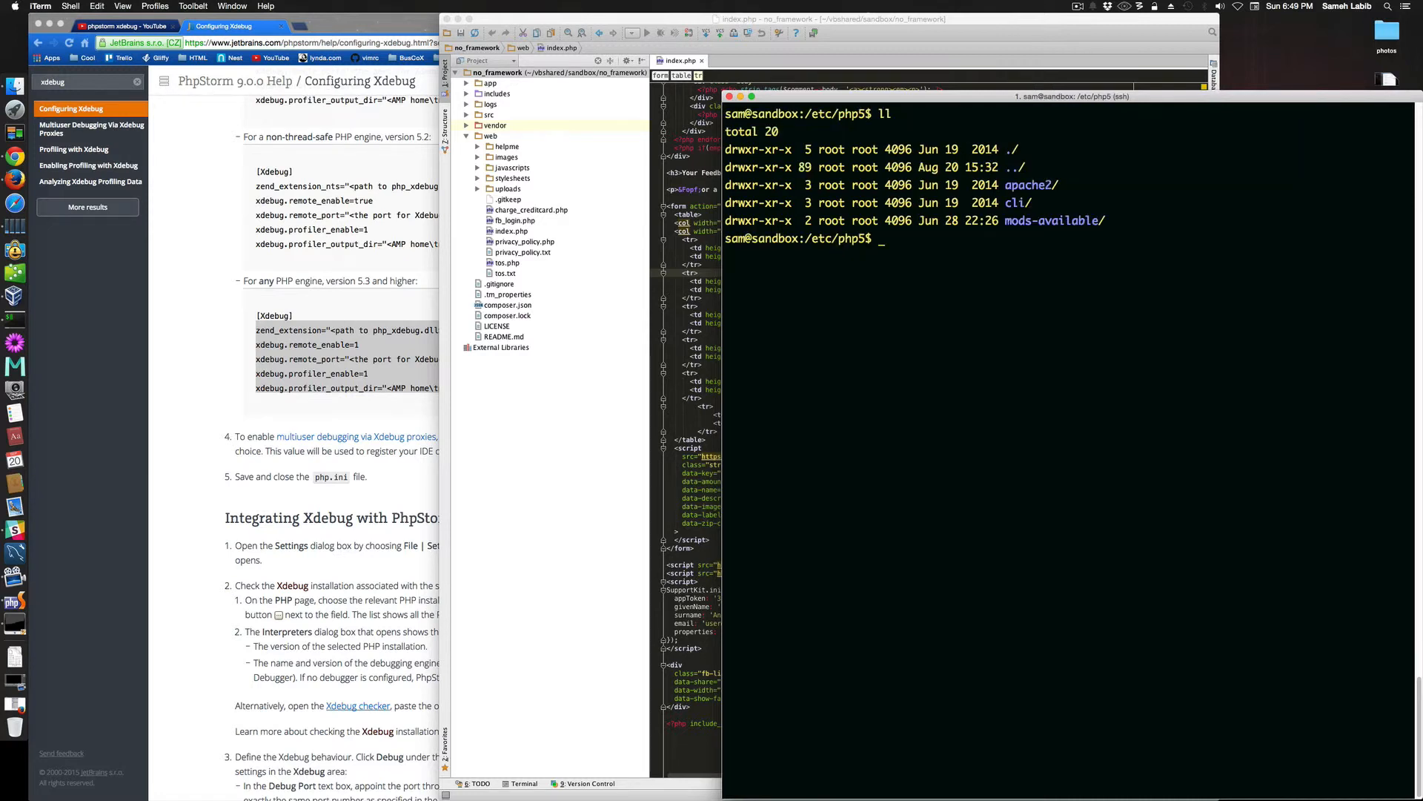
Enter the mods-available directory under /etc/php5 and list its files on a cleared screen.
{"action": "type", "text": "cd mod"}
{"action": "key", "text": "Tab"}
{"action": "key", "text": "Return"}
{"action": "key", "text": "ctrl+l"}
{"action": "type", "text": "ll"}
{"action": "key", "text": "Return"}
Inspect xdebug.ini in vim without editing it, and log out of the sandbox server and the local terminal session.
{"action": "type", "text": "vim"}
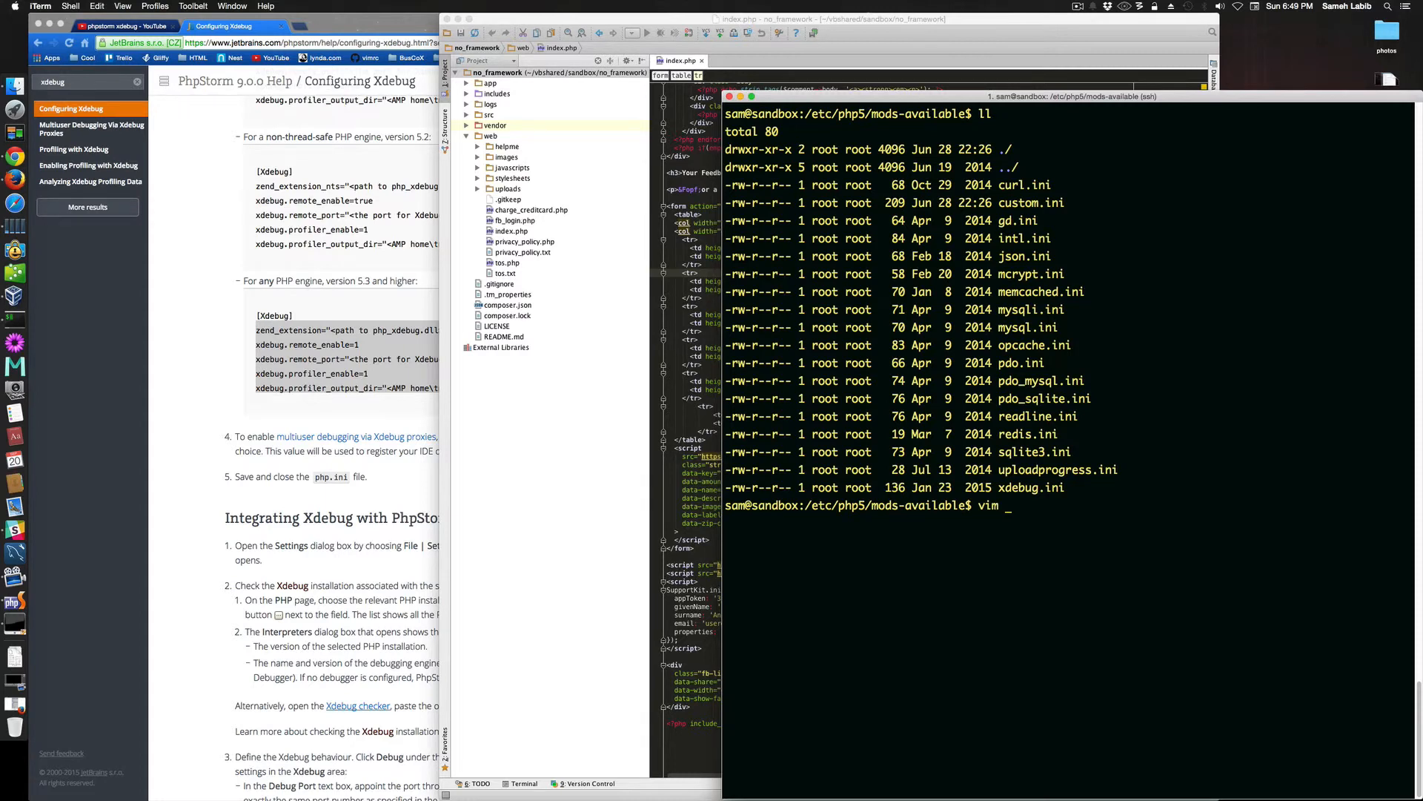
{"action": "type", "text": " x"}
{"action": "key", "text": "Tab"}
{"action": "key", "text": "Return"}
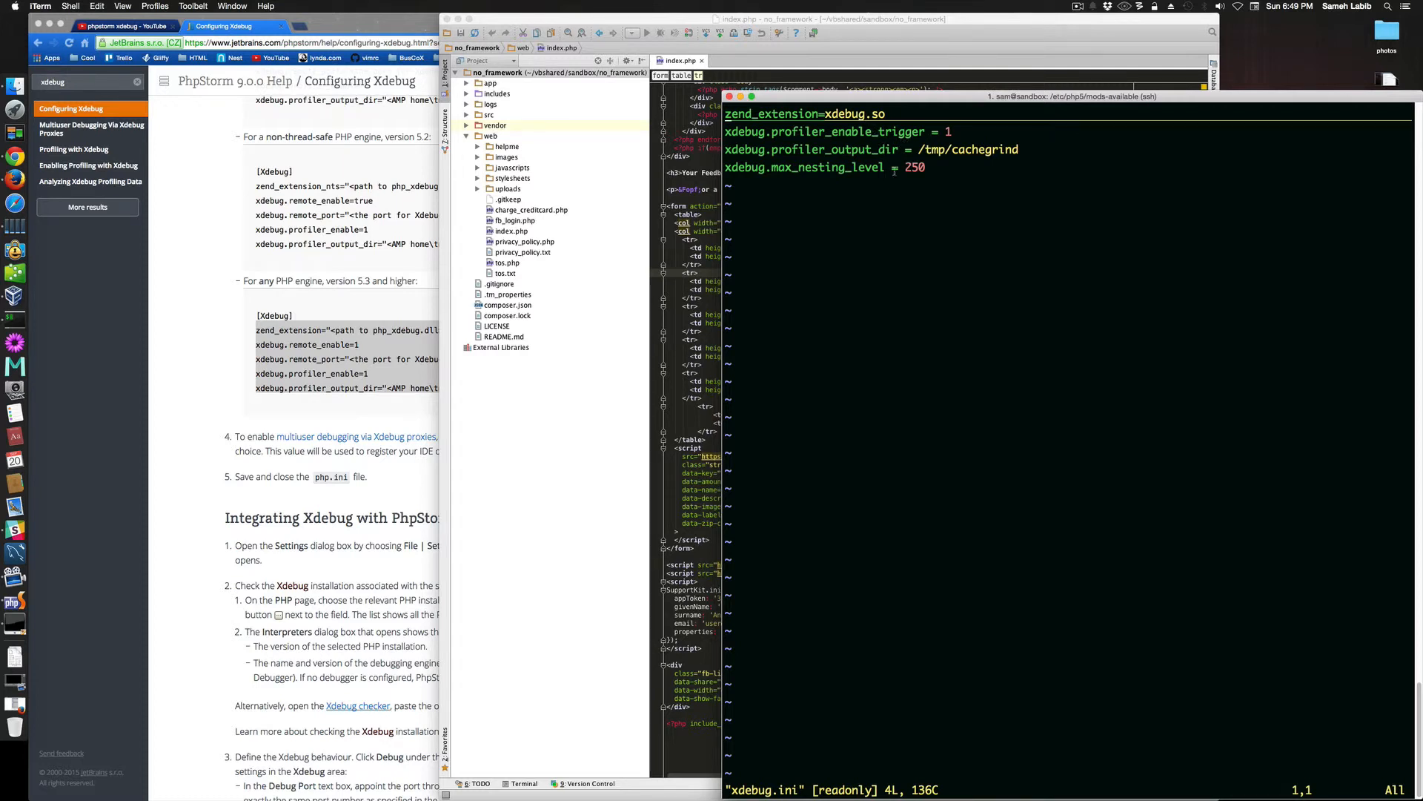
{"action": "type", "text": ":q"}
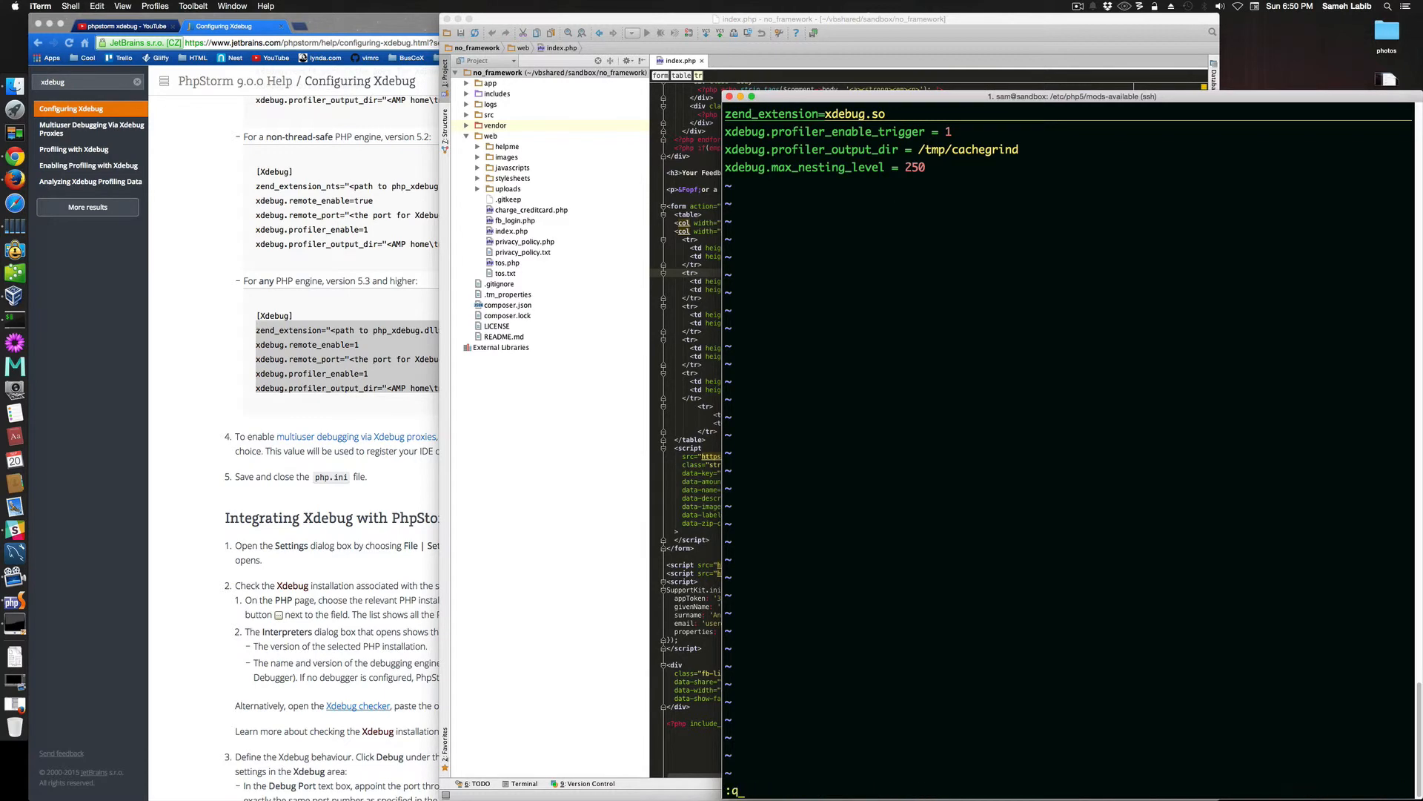
{"action": "key", "text": "Return"}
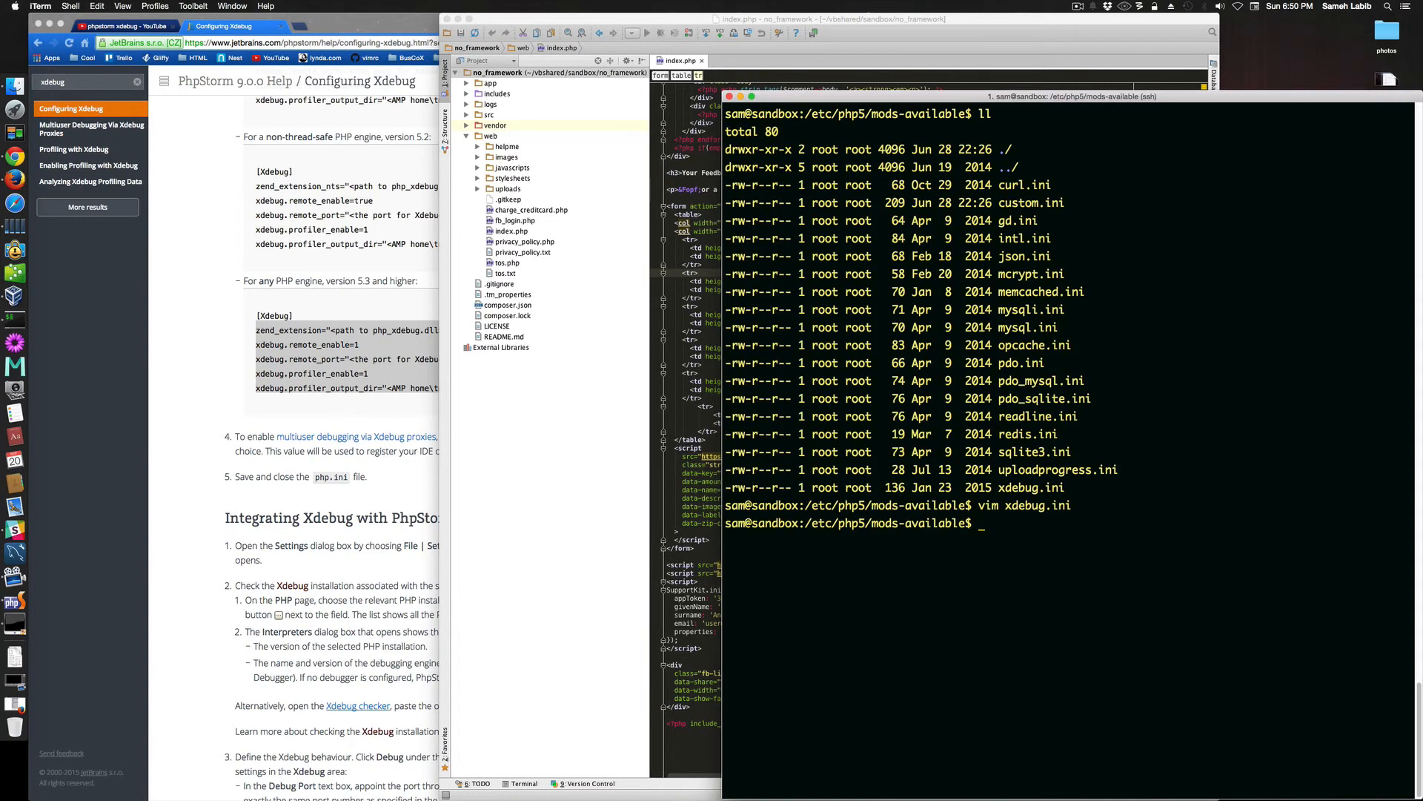
{"action": "key", "text": "ctrl+d"}
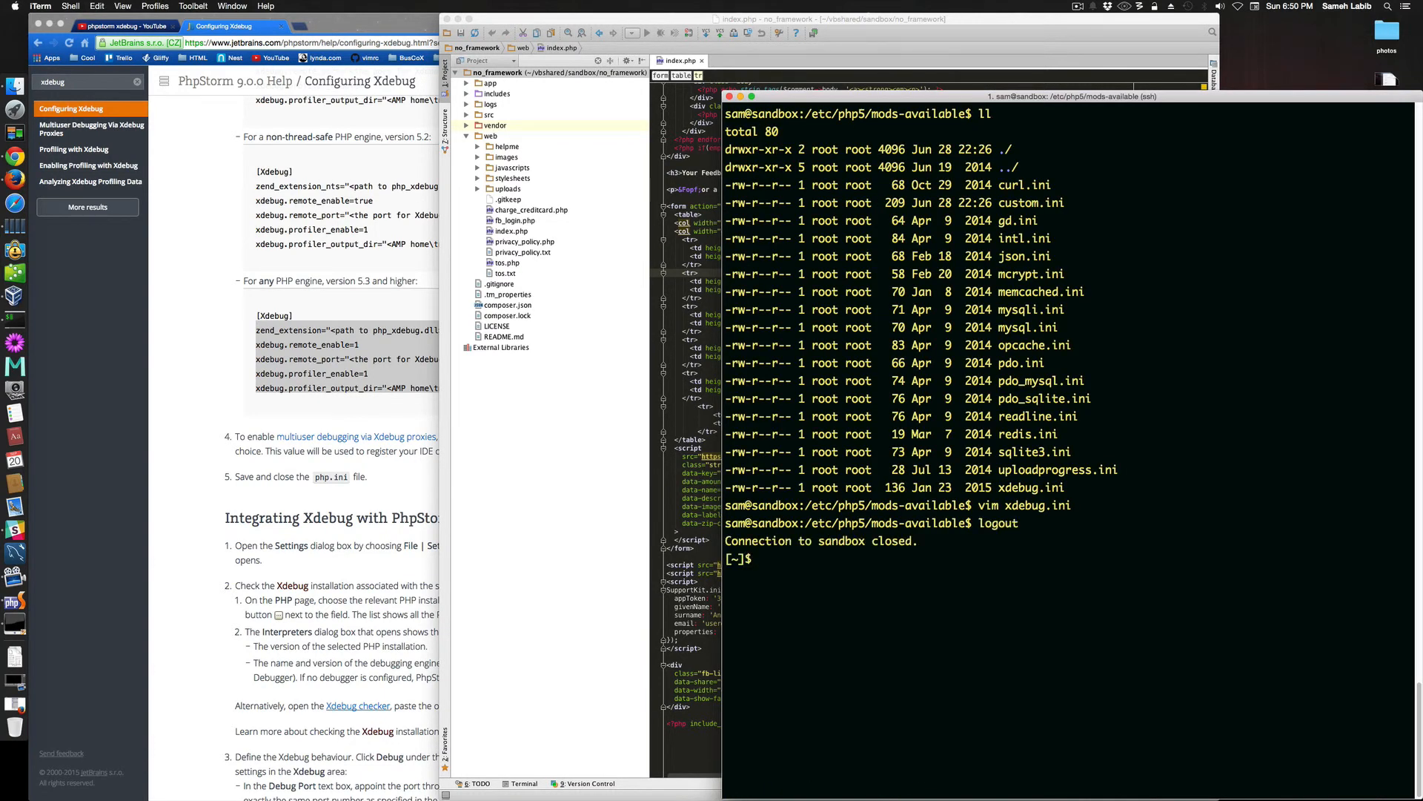
{"action": "key", "text": "ctrl+d"}
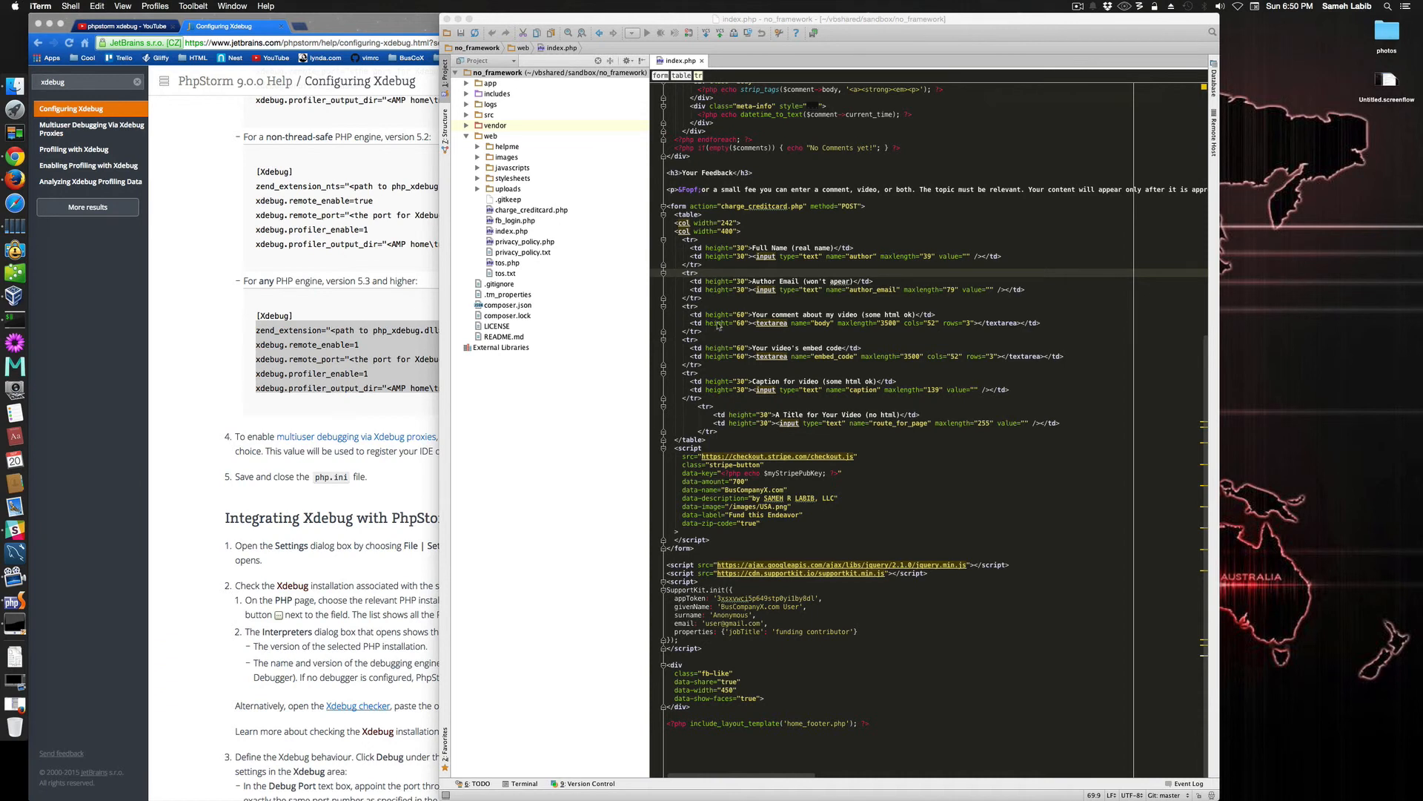